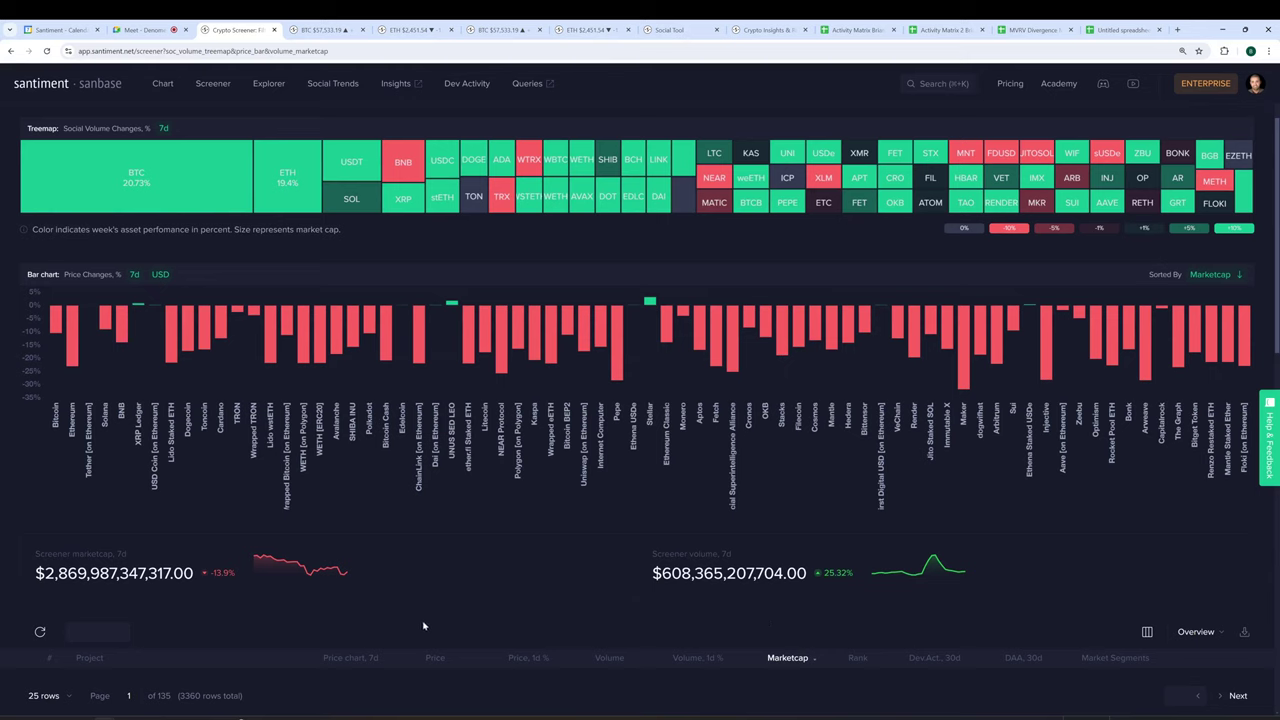
Get ready to switch the screener's price-change bar chart period from 7d to 30d.
{"action": "mouse_move", "coordinate": [137, 305]}
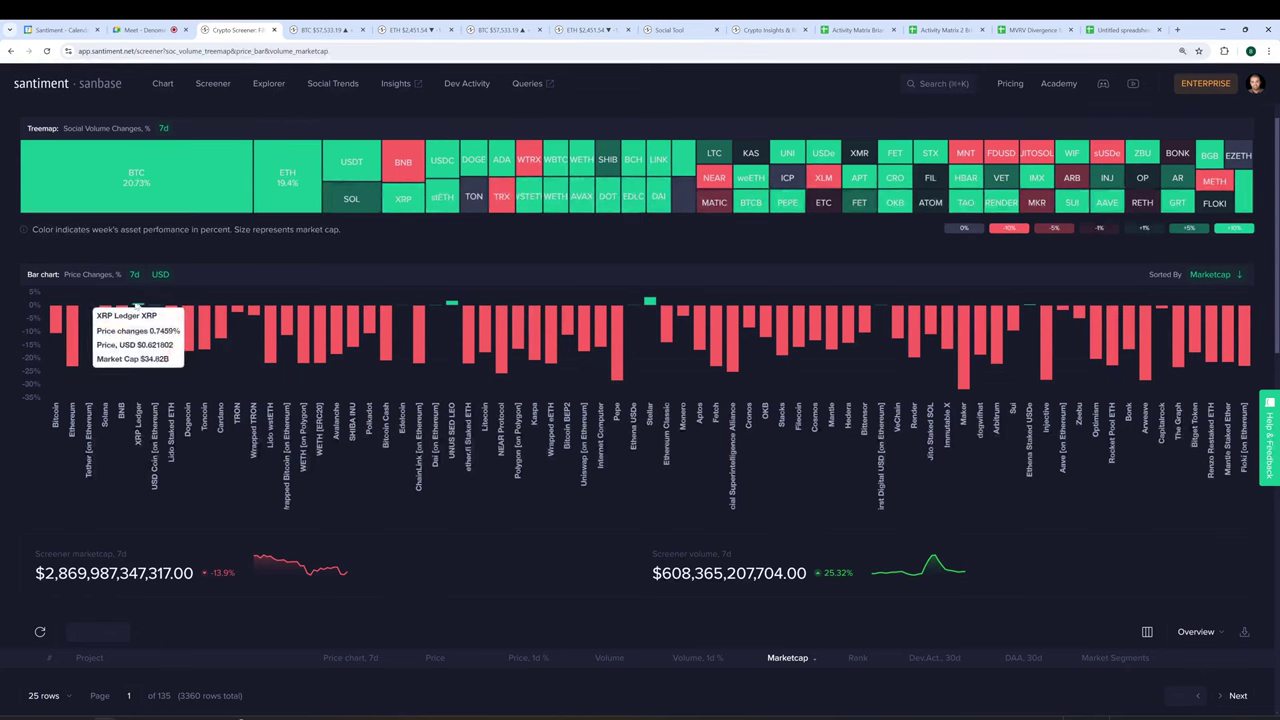
Cycle the price-change bars through 30d and 1d back to 7d, then go to the BTC chart.
{"action": "left_click", "coordinate": [137, 275]}
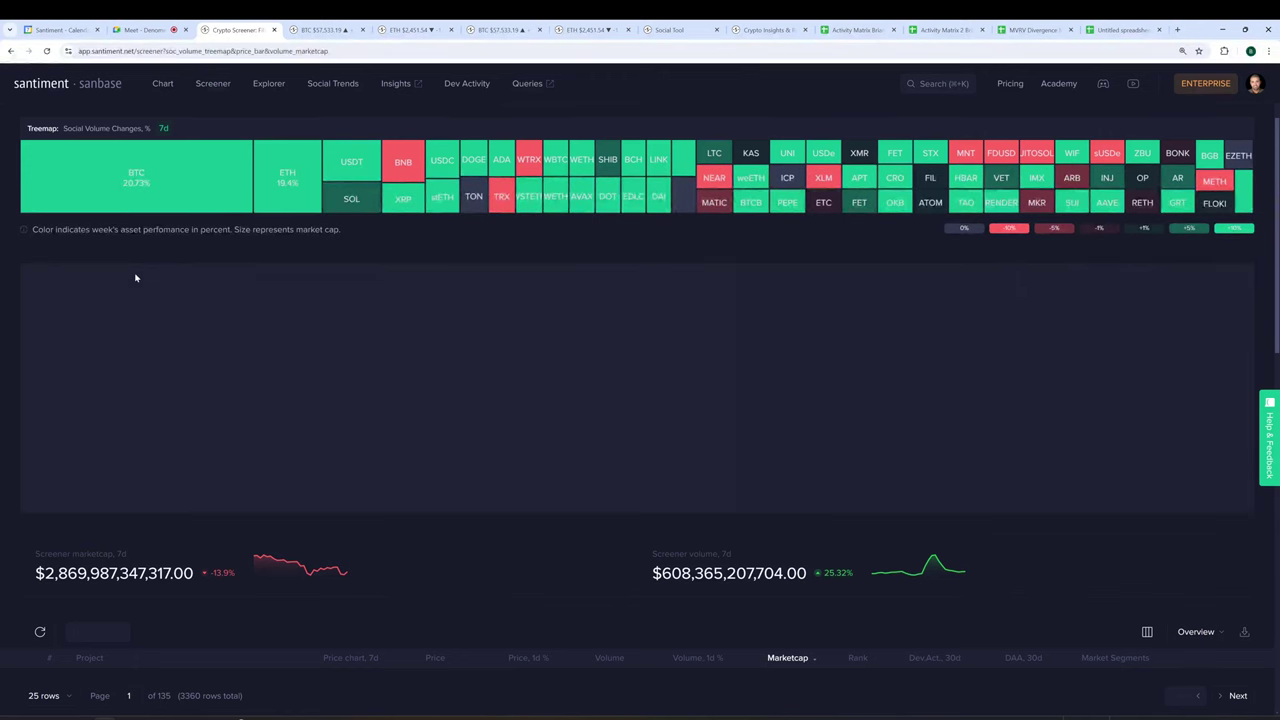
{"action": "left_click", "coordinate": [136, 275]}
{"action": "mouse_move", "coordinate": [137, 311]}
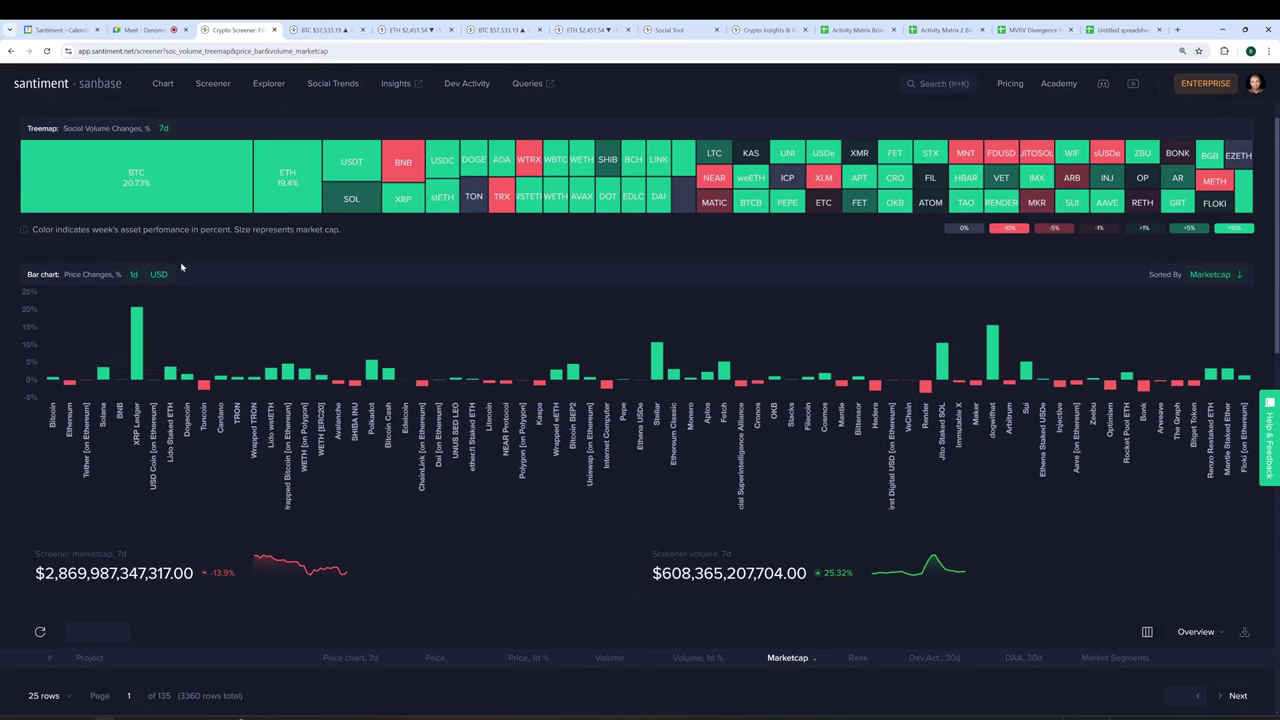
{"action": "left_click", "coordinate": [134, 274]}
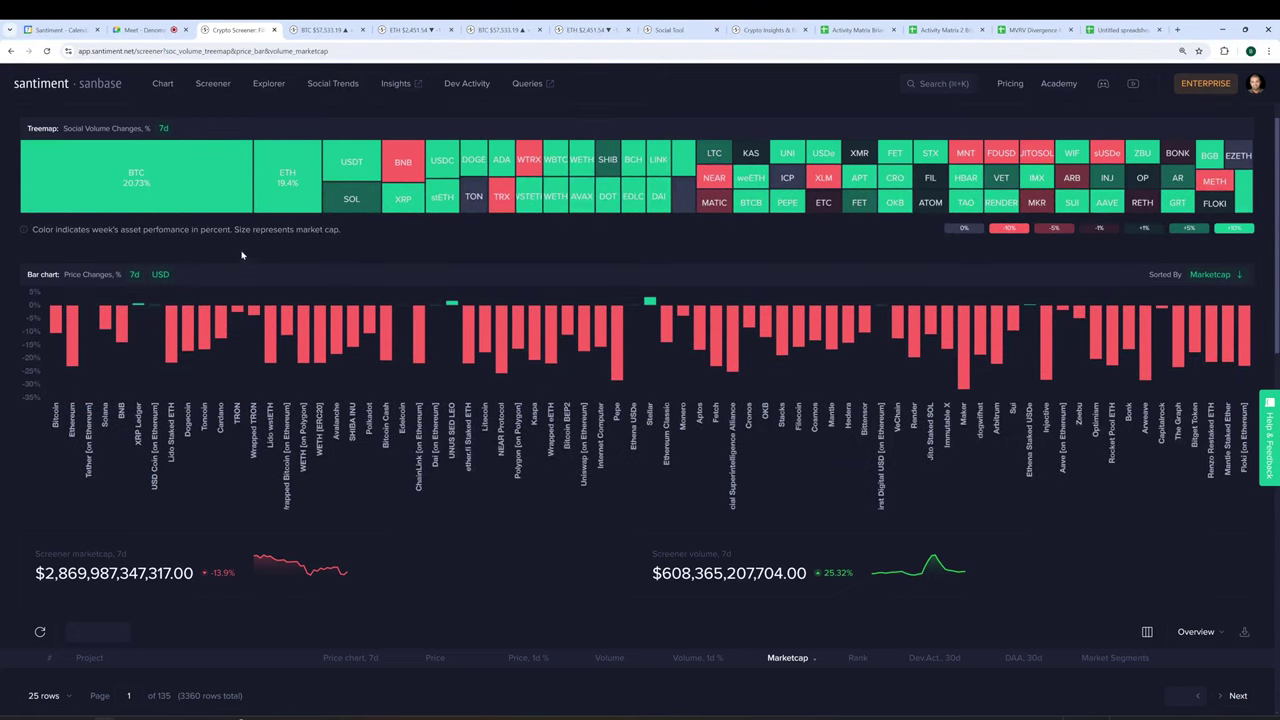
{"action": "left_click", "coordinate": [315, 26]}
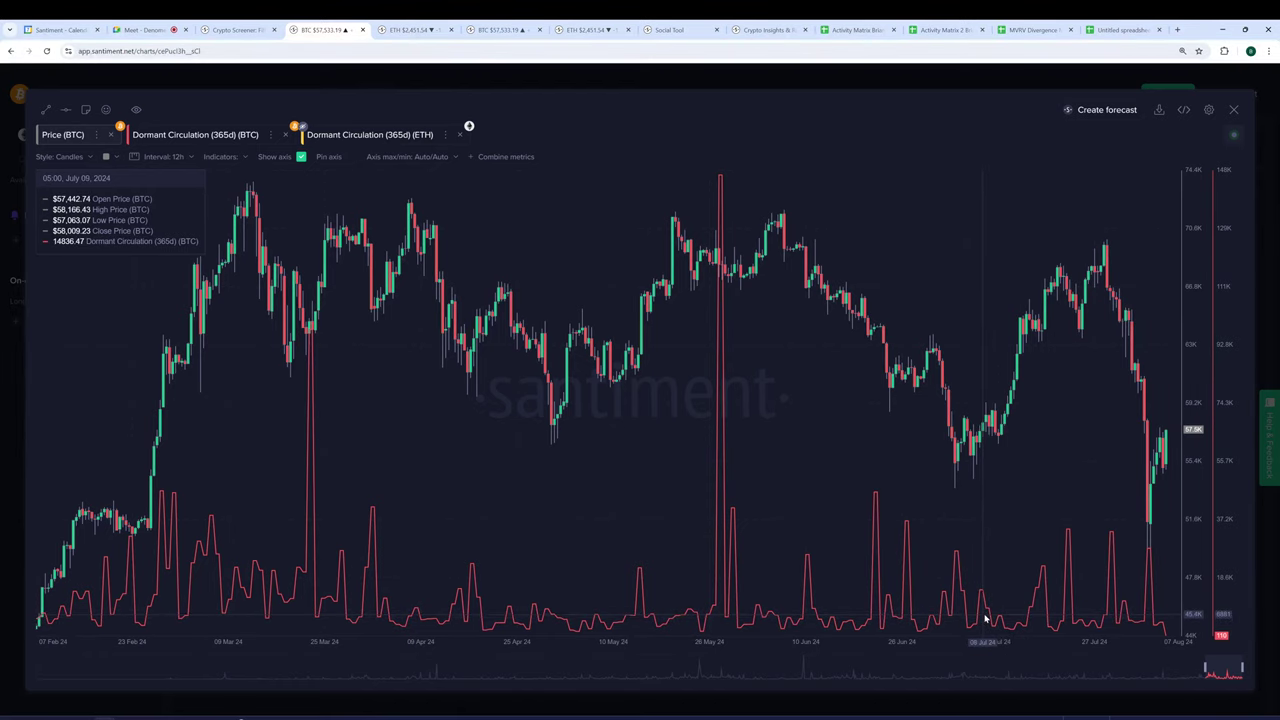
Search the metrics for 'mean dollar' and add Mean Dollar Invested Age (ETH) to the chart.
{"action": "left_click", "coordinate": [600, 88]}
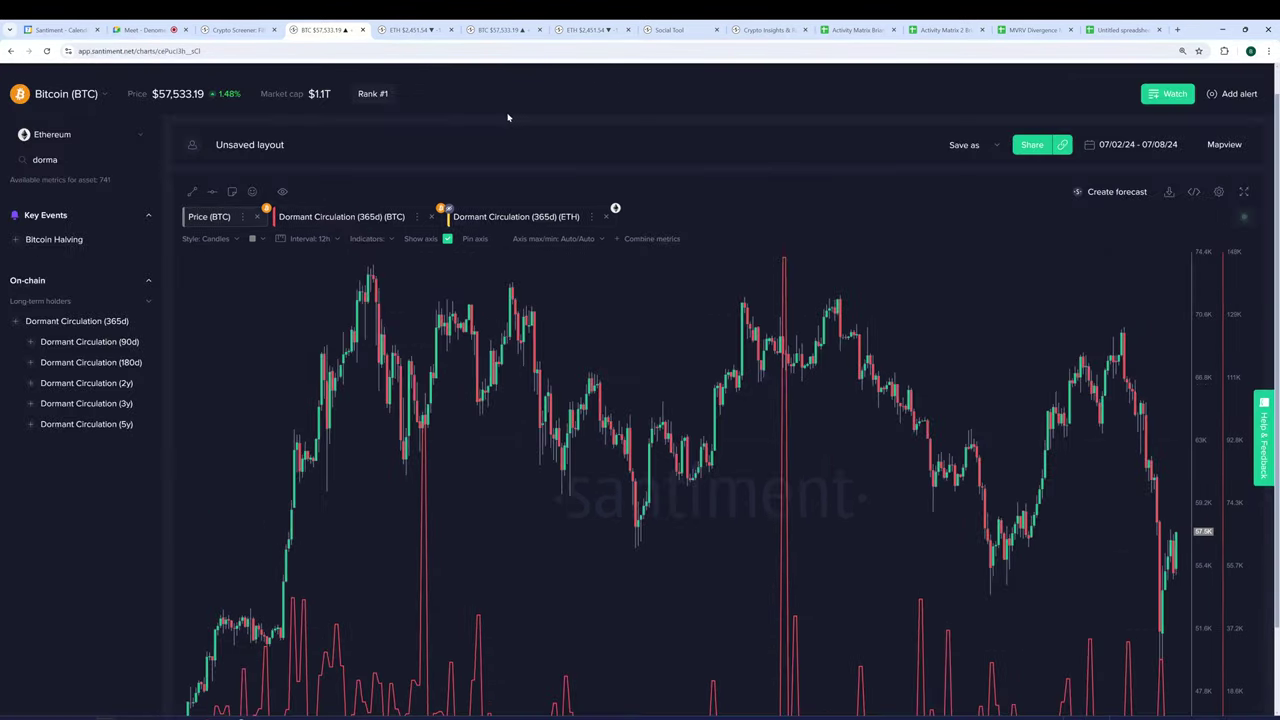
{"action": "double_click", "coordinate": [19, 166]}
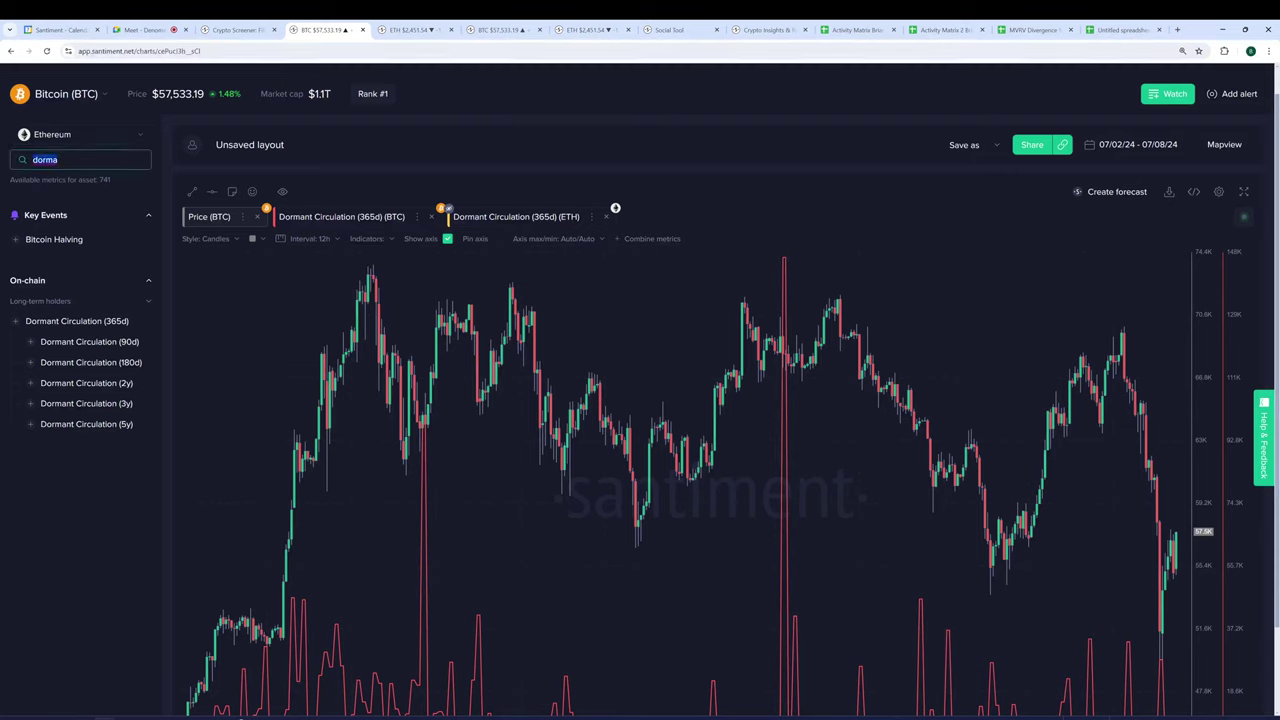
{"action": "type", "text": "mean dollar"}
{"action": "left_click", "coordinate": [70, 327]}
Search 'age consum' and drag Age Consumed (ETH) onto the chart.
{"action": "scroll", "coordinate": [162, 176], "scroll_direction": "down", "scroll_amount": 1}
{"action": "left_click_drag", "start_coordinate": [80, 108], "coordinate": [3, 106]}
{"action": "type", "text": "age consum"}
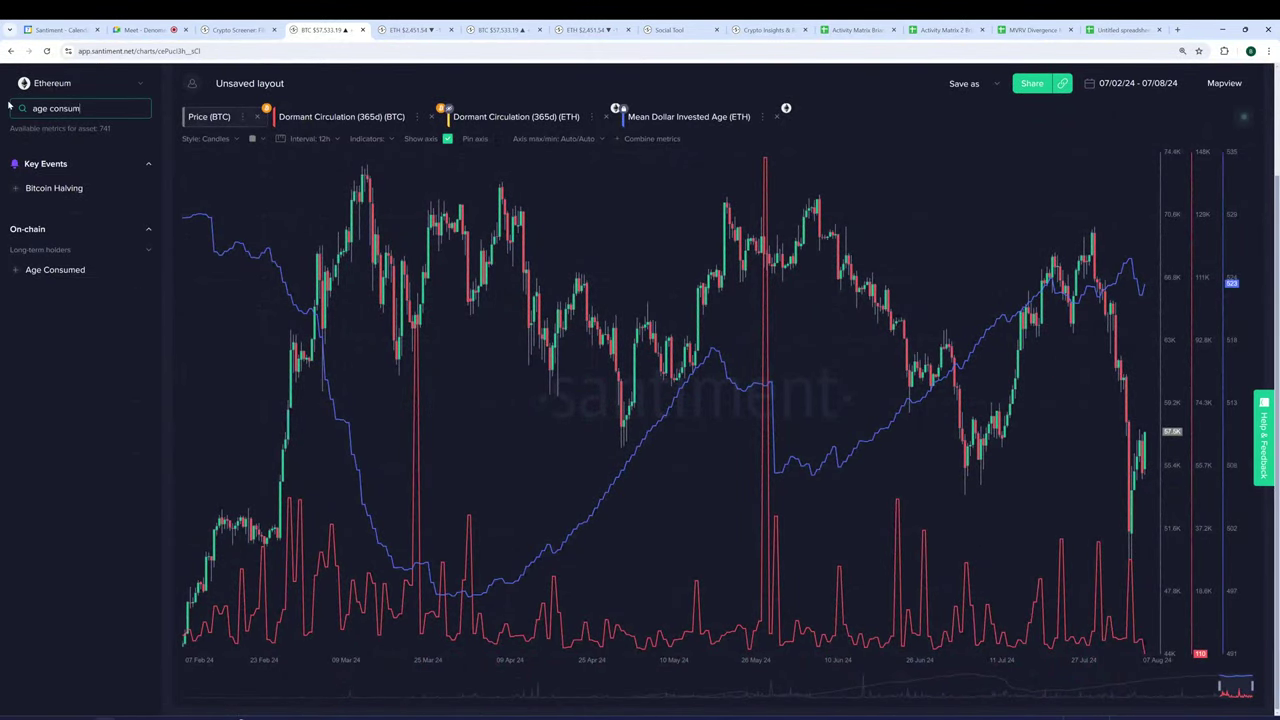
{"action": "left_click_drag", "start_coordinate": [86, 275], "coordinate": [232, 236]}
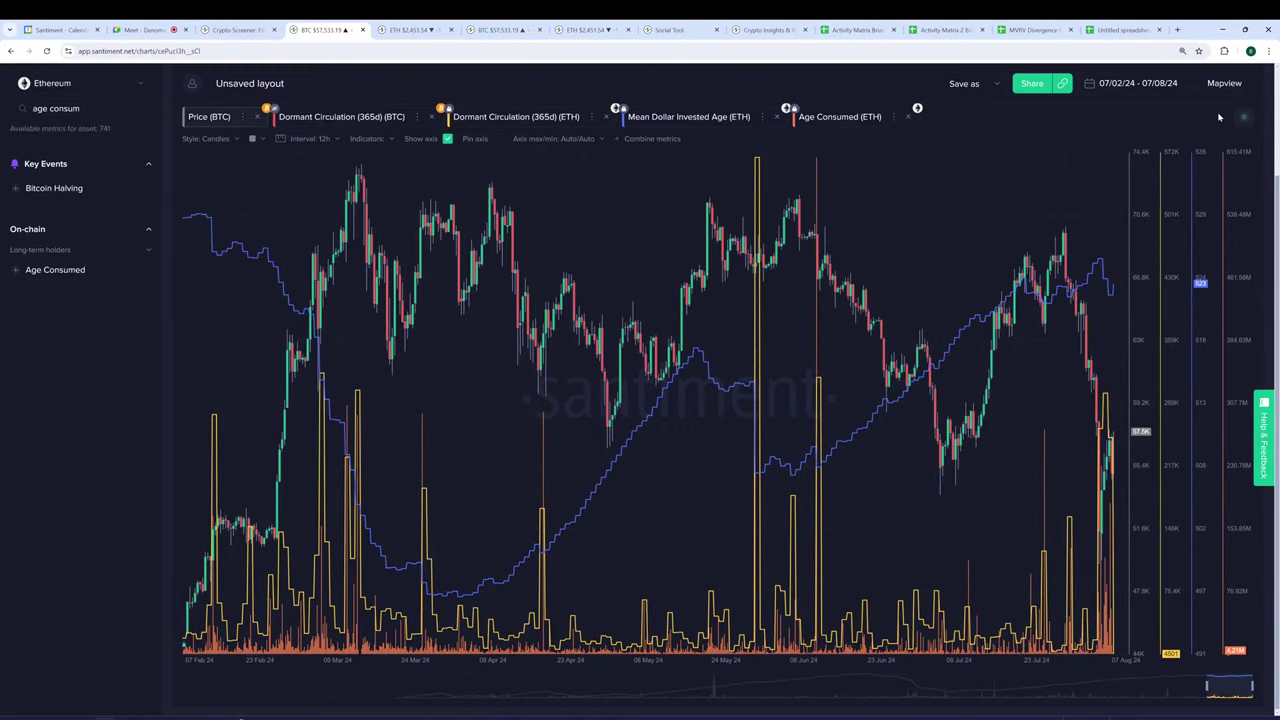
Expand the chart full-window and set the Age Consumed (ETH) interval to 1 day.
{"action": "scroll", "coordinate": [1217, 118], "scroll_direction": "up", "scroll_amount": 1}
{"action": "left_click", "coordinate": [1243, 159]}
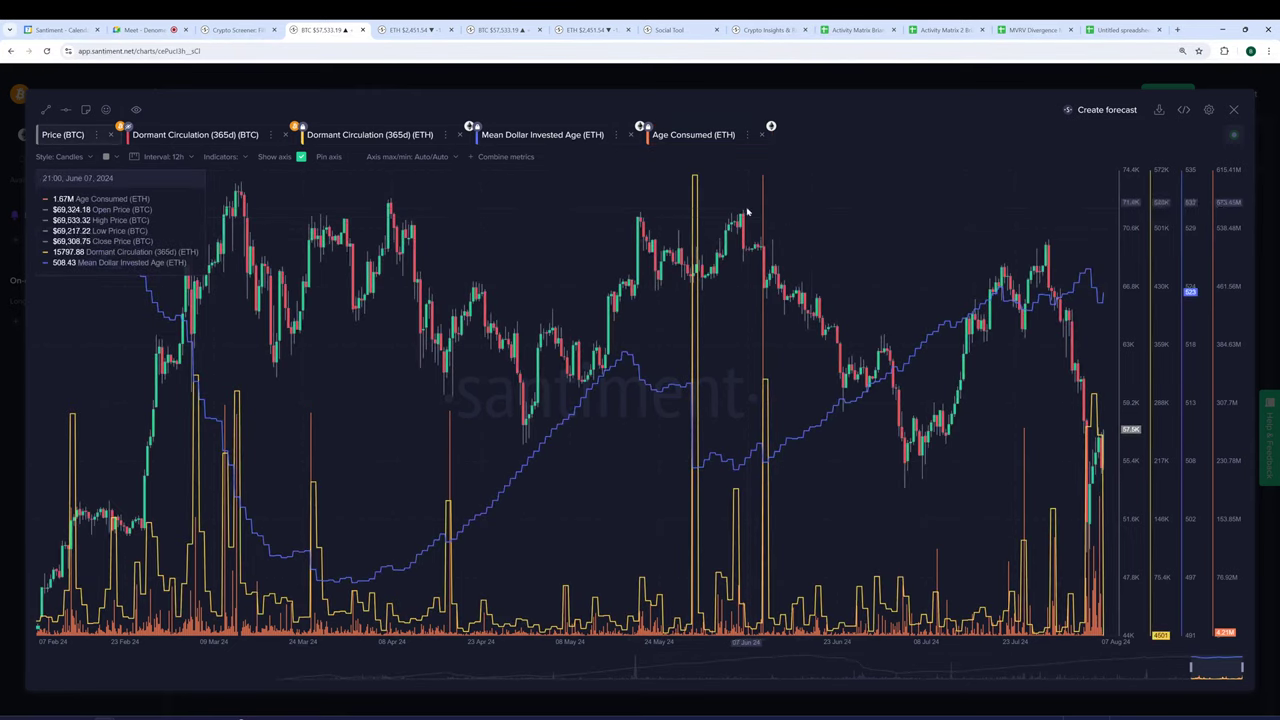
{"action": "left_click", "coordinate": [691, 134]}
{"action": "left_click", "coordinate": [171, 157]}
{"action": "scroll", "coordinate": [153, 253], "scroll_direction": "down", "scroll_amount": 2}
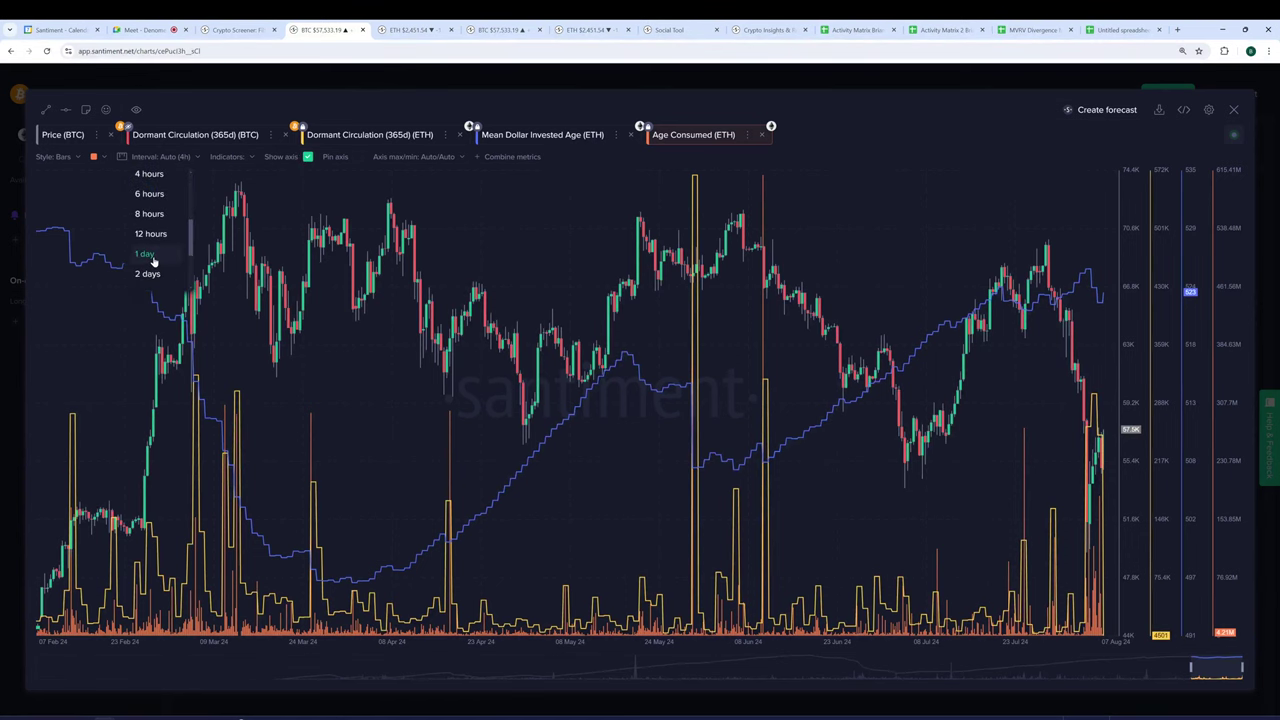
{"action": "left_click", "coordinate": [150, 254]}
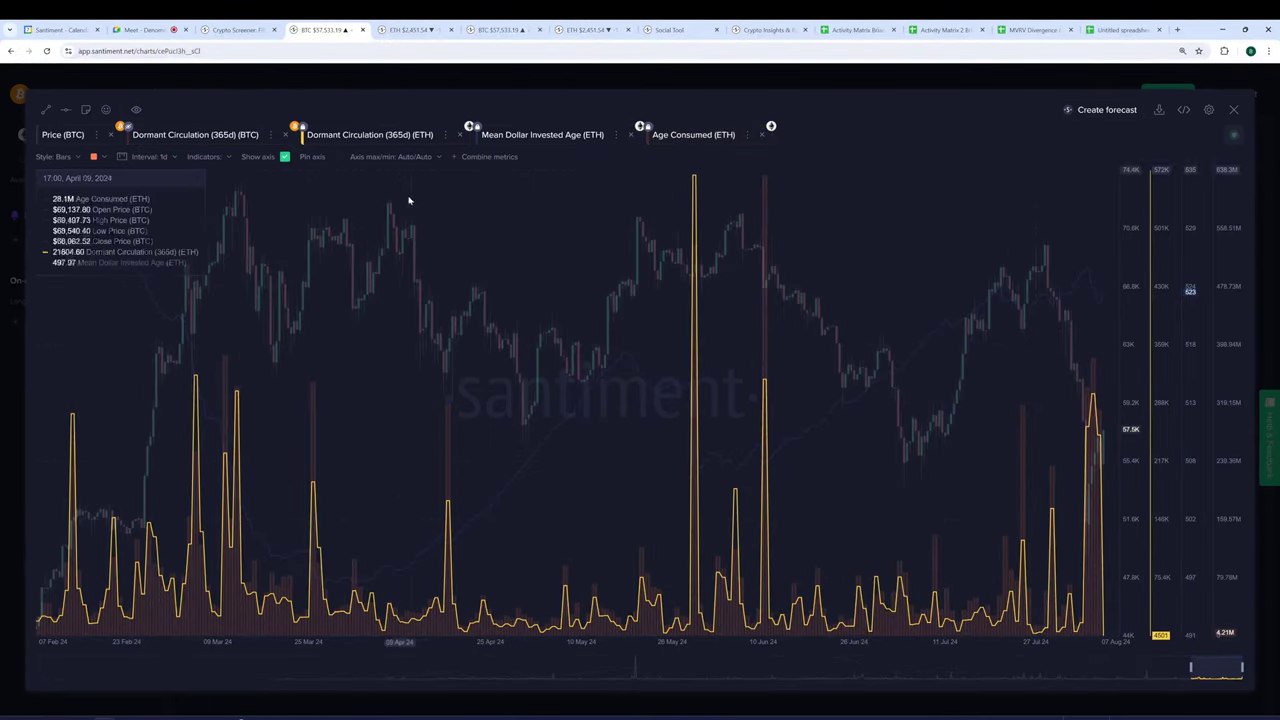
Set the Age Consumed (ETH) series style to Area.
{"action": "left_click", "coordinate": [343, 134]}
{"action": "left_click", "coordinate": [52, 156]}
{"action": "left_click", "coordinate": [690, 134]}
{"action": "left_click", "coordinate": [57, 157]}
{"action": "left_click", "coordinate": [60, 197]}
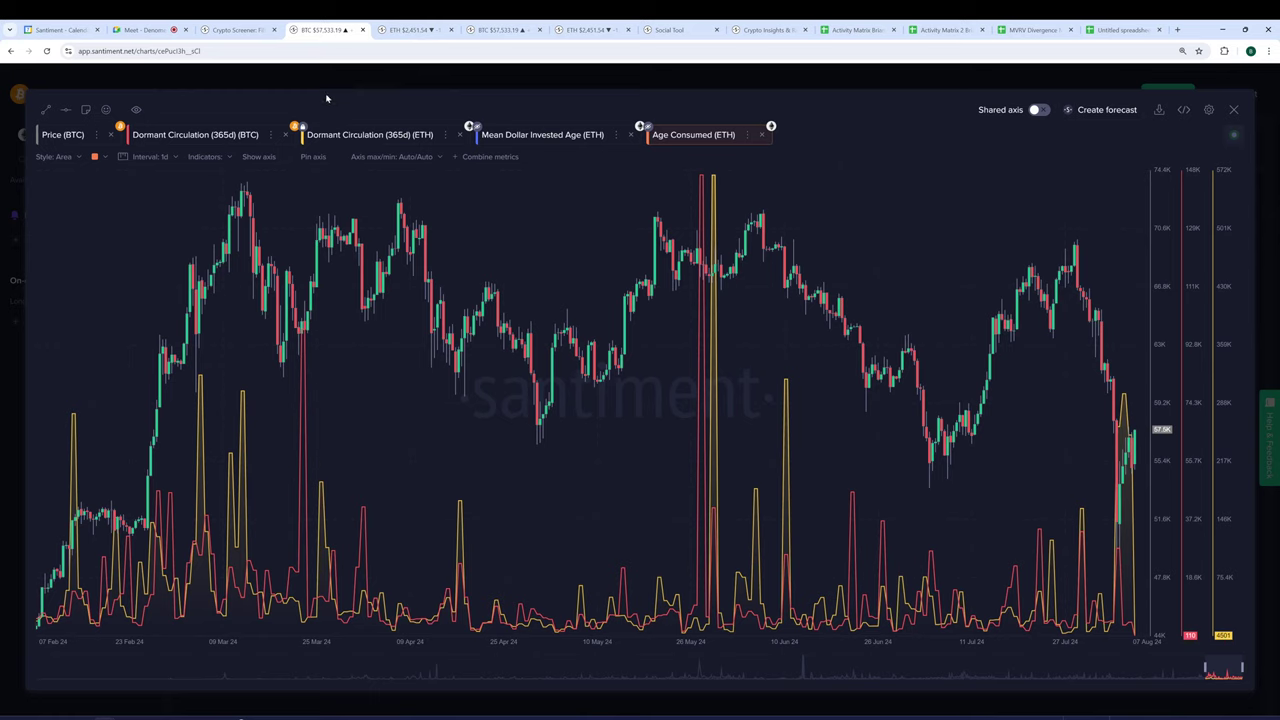
Switch to the ETH page and view its Supply Distribution chart full-window.
{"action": "left_click", "coordinate": [411, 31]}
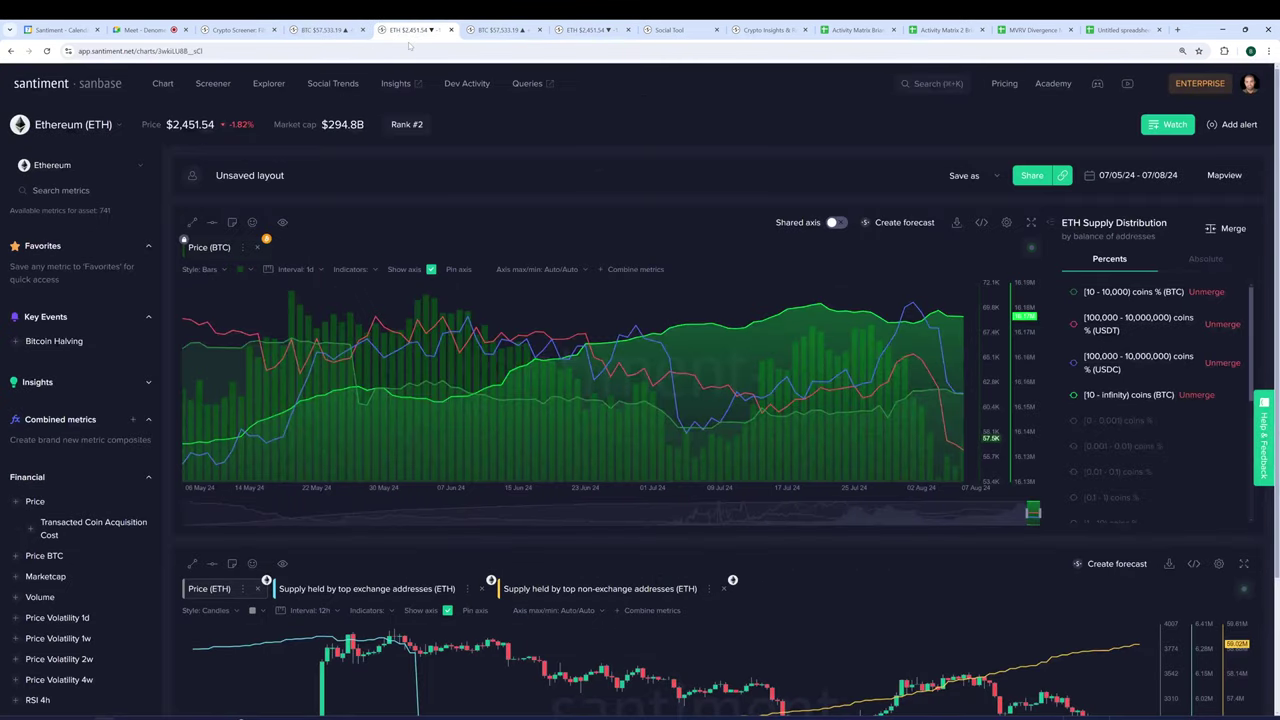
{"action": "left_click", "coordinate": [1031, 222]}
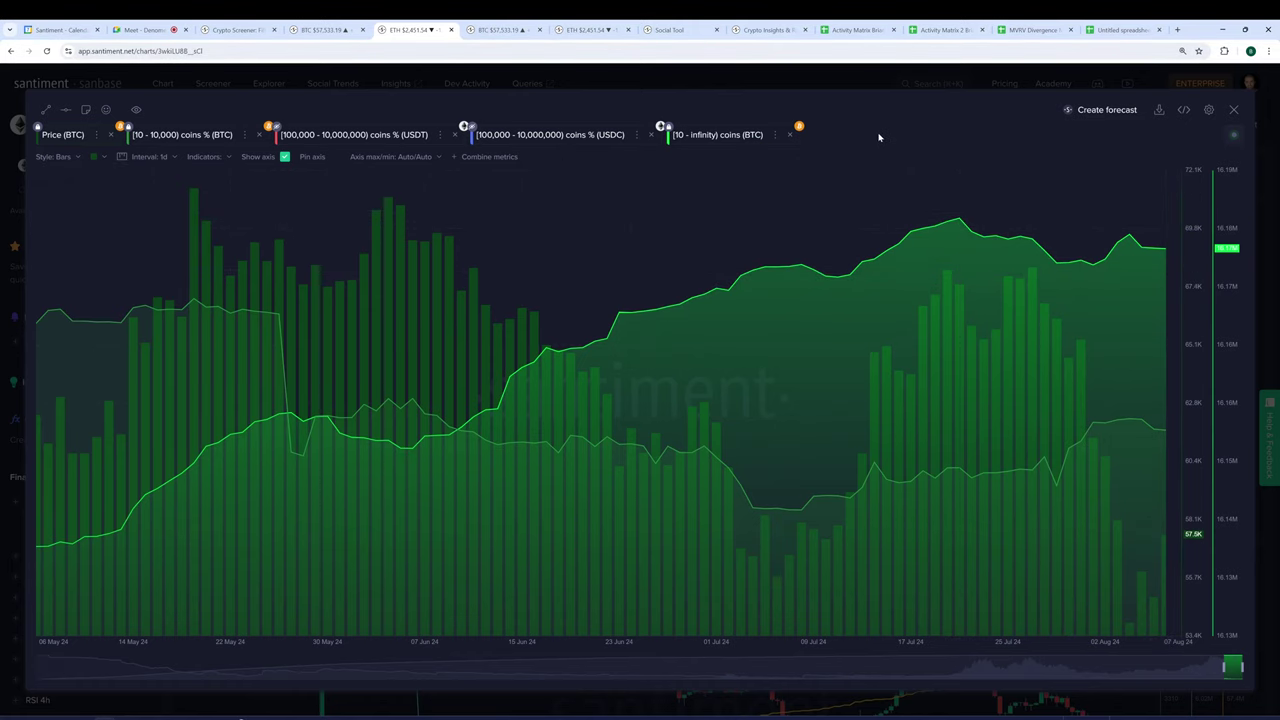
{"action": "left_click", "coordinate": [817, 81]}
Set the supply-distribution date range to Last year and expand it on the (10 - infinity) coins series.
{"action": "left_click", "coordinate": [1110, 175]}
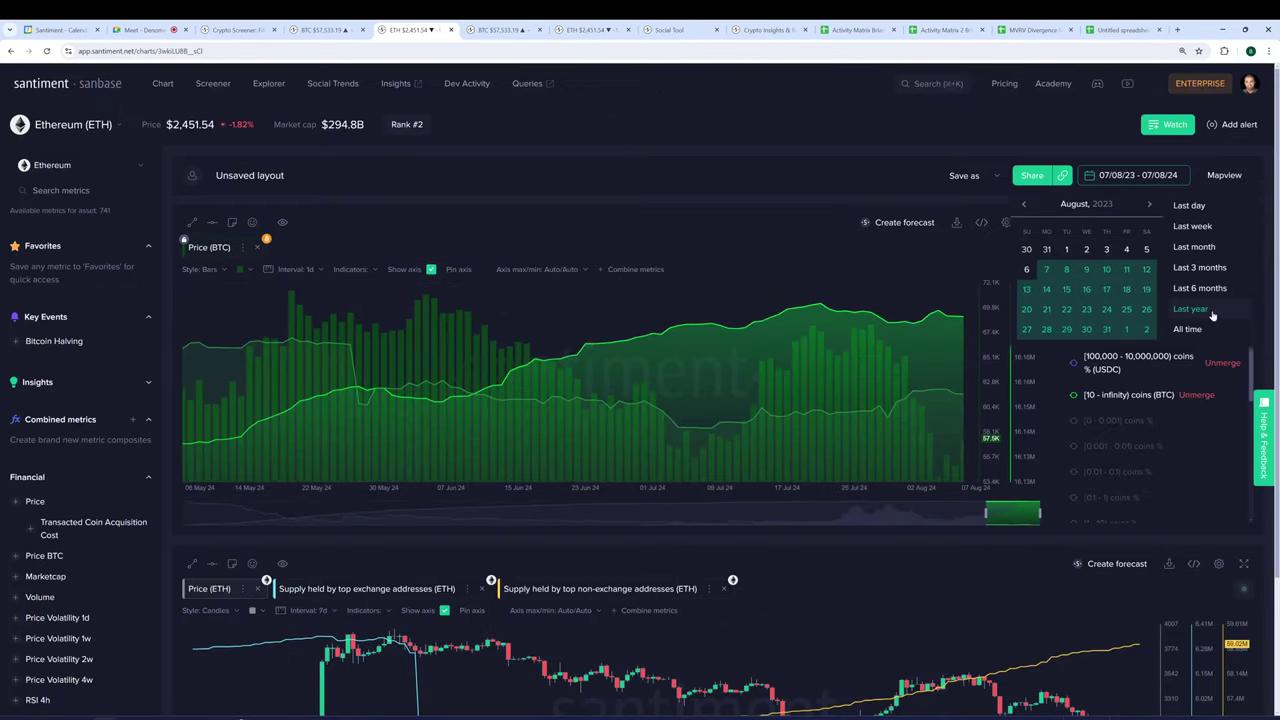
{"action": "left_click", "coordinate": [1210, 313]}
{"action": "left_click", "coordinate": [1028, 224]}
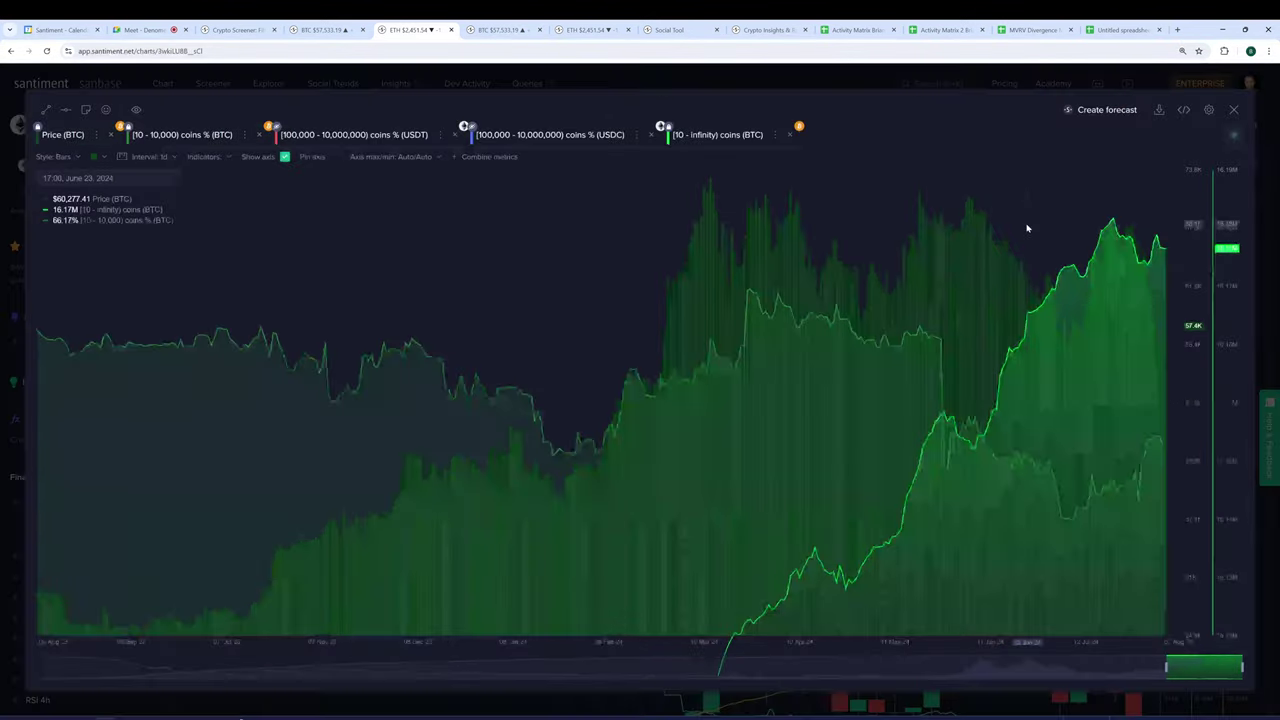
{"action": "left_click", "coordinate": [726, 141]}
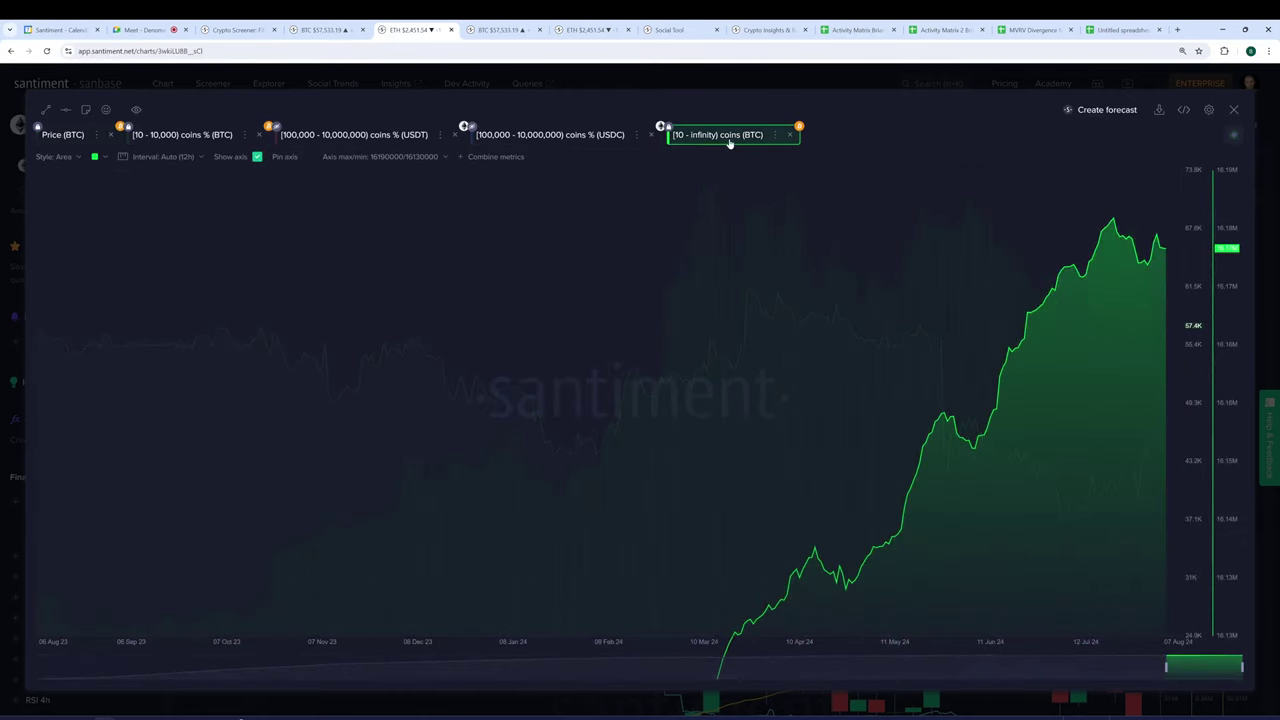
Clear the fixed axis Max and Min values so the range reads Auto/Auto.
{"action": "left_click", "coordinate": [776, 135]}
{"action": "left_click", "coordinate": [778, 166]}
{"action": "left_click", "coordinate": [406, 159]}
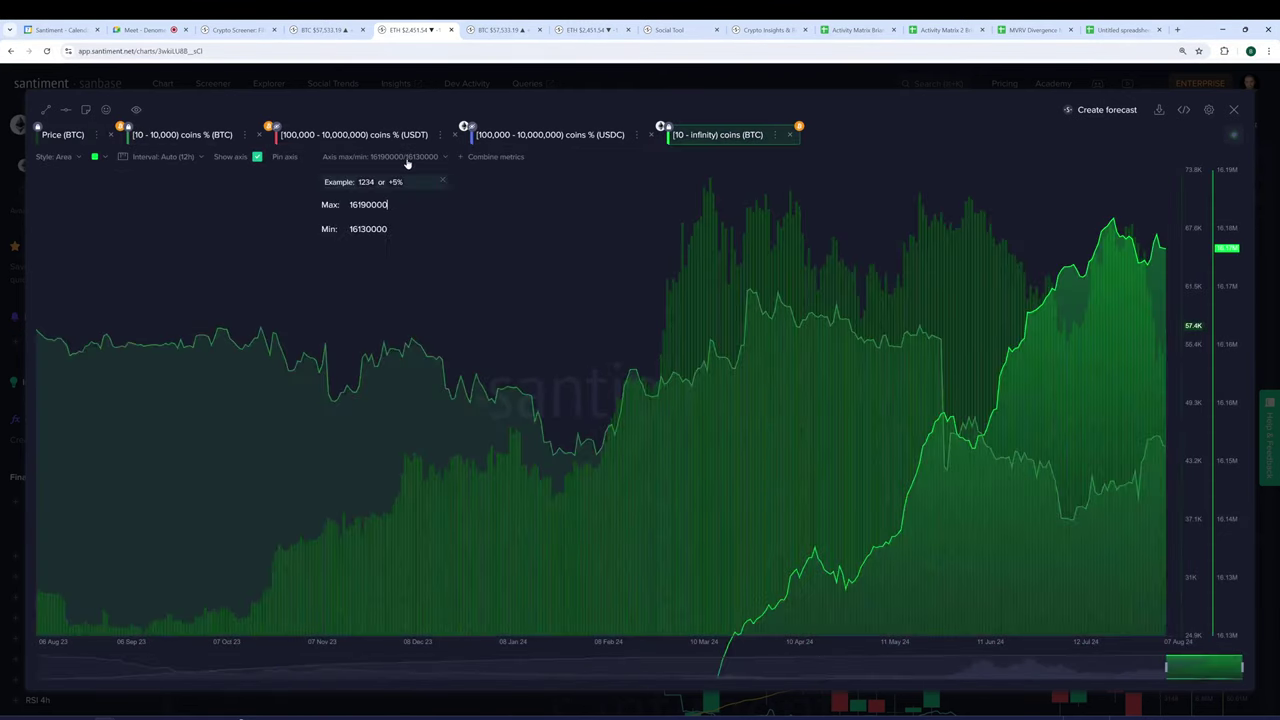
{"action": "key", "text": "ctrl+a"}
{"action": "key", "text": "BackSpace"}
{"action": "key", "text": "Tab"}
{"action": "key", "text": "BackSpace"}
{"action": "left_click", "coordinate": [998, 135]}
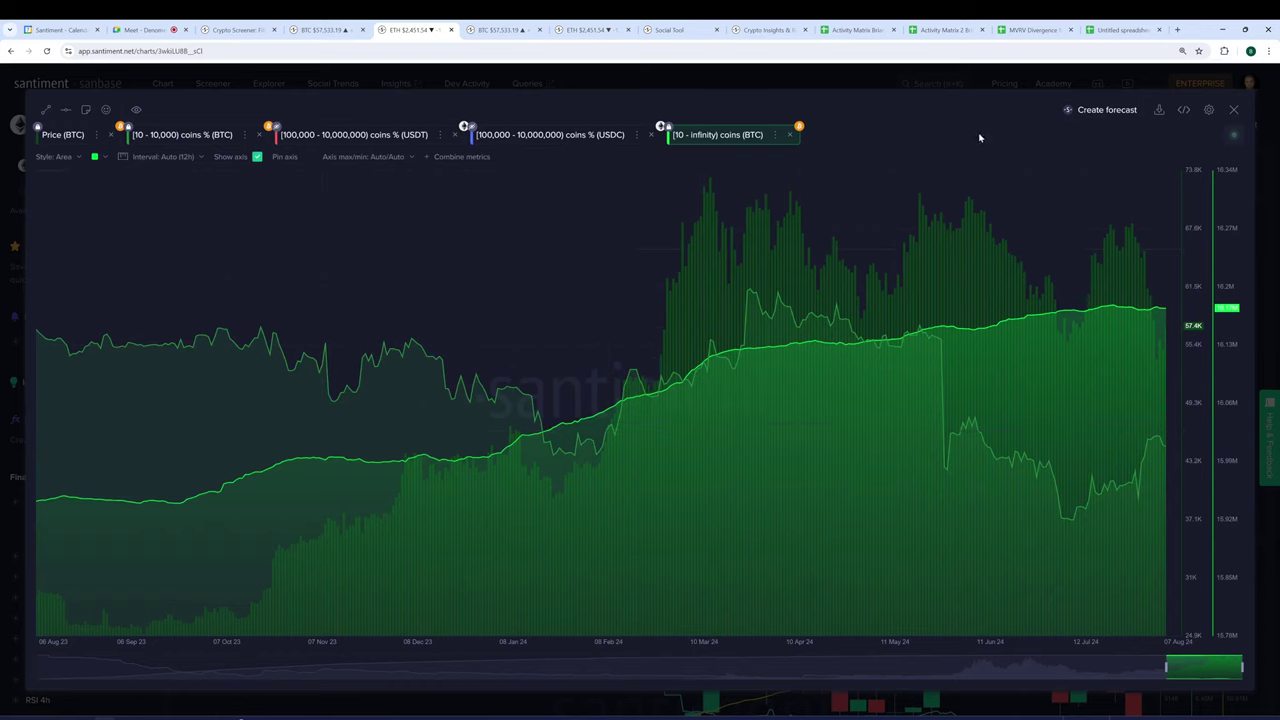
Switch the chart layout from Ethereum to Lido DAO Token (LDO) by searching 'ldo'.
{"action": "left_click", "coordinate": [807, 85]}
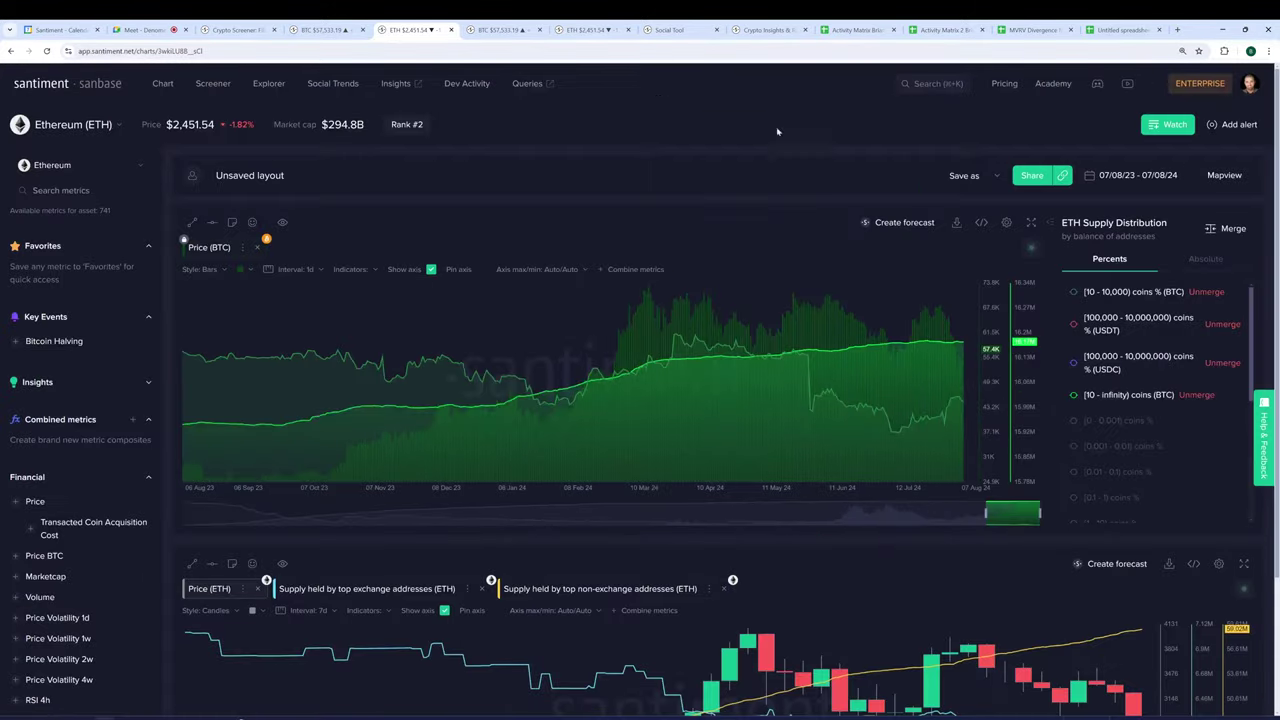
{"action": "left_click", "coordinate": [59, 127]}
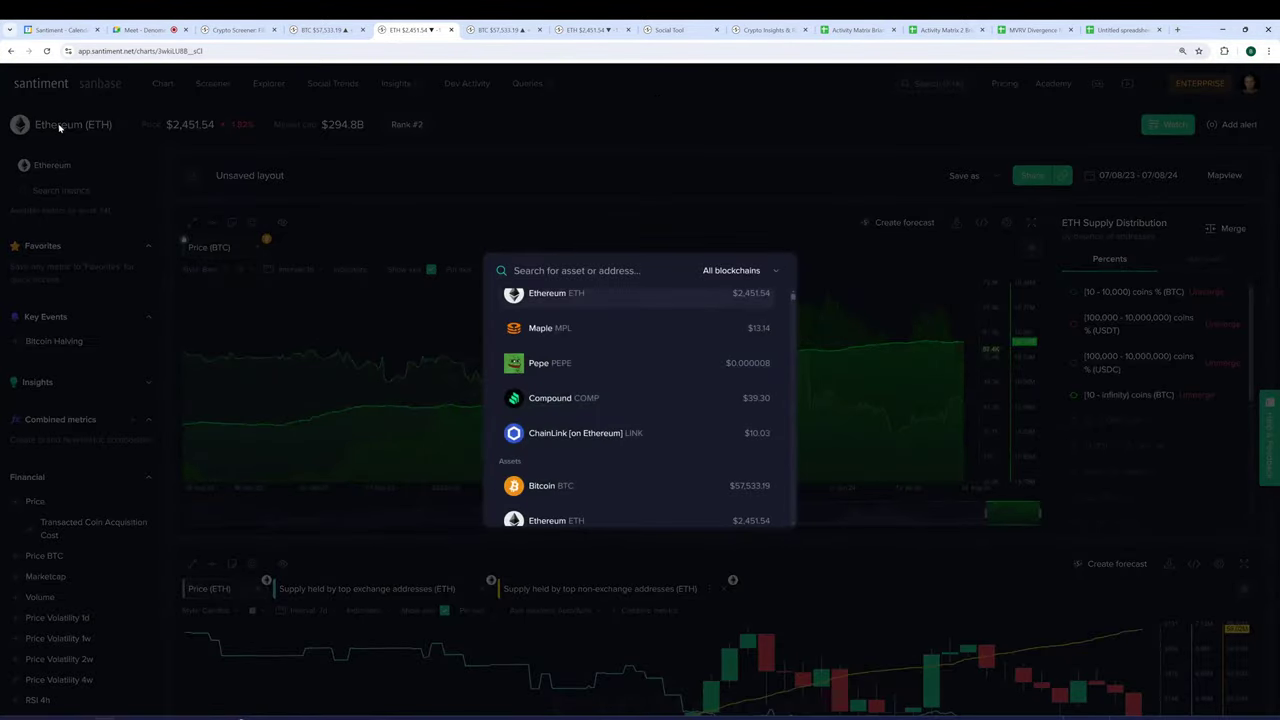
{"action": "type", "text": "ldo"}
{"action": "left_click", "coordinate": [589, 407]}
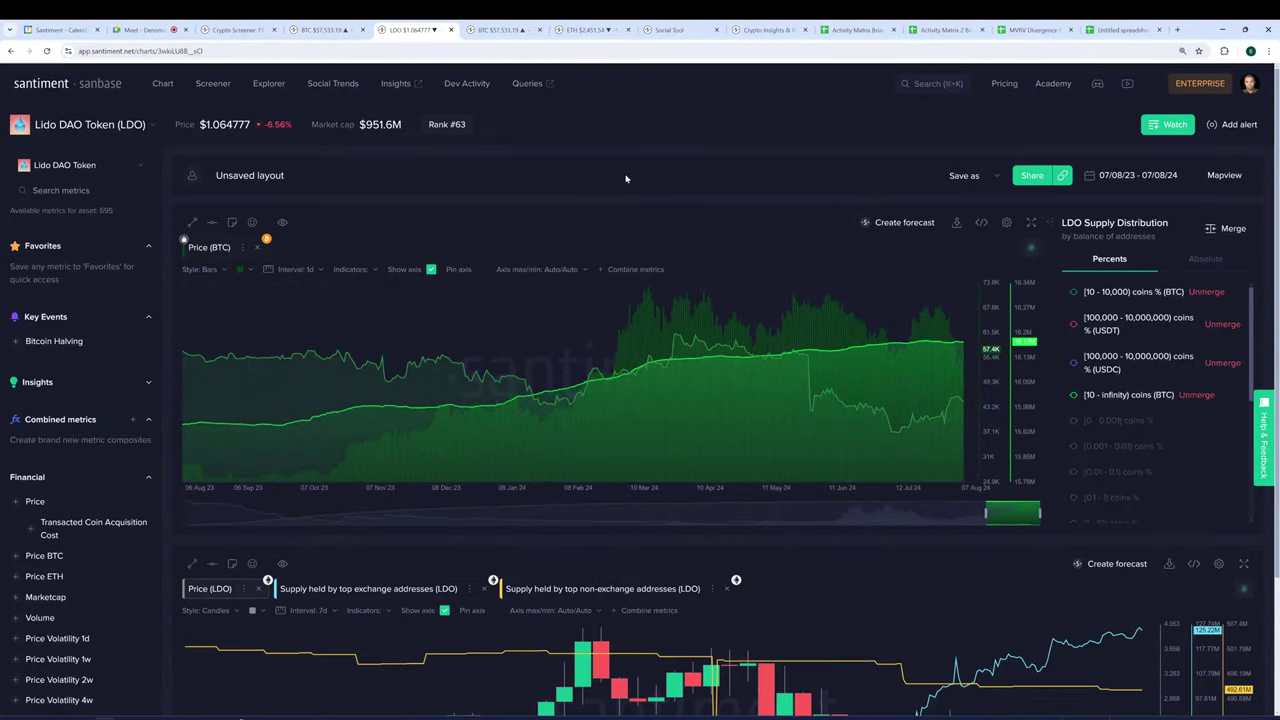
{"action": "scroll", "coordinate": [626, 178], "scroll_direction": "down", "scroll_amount": 3}
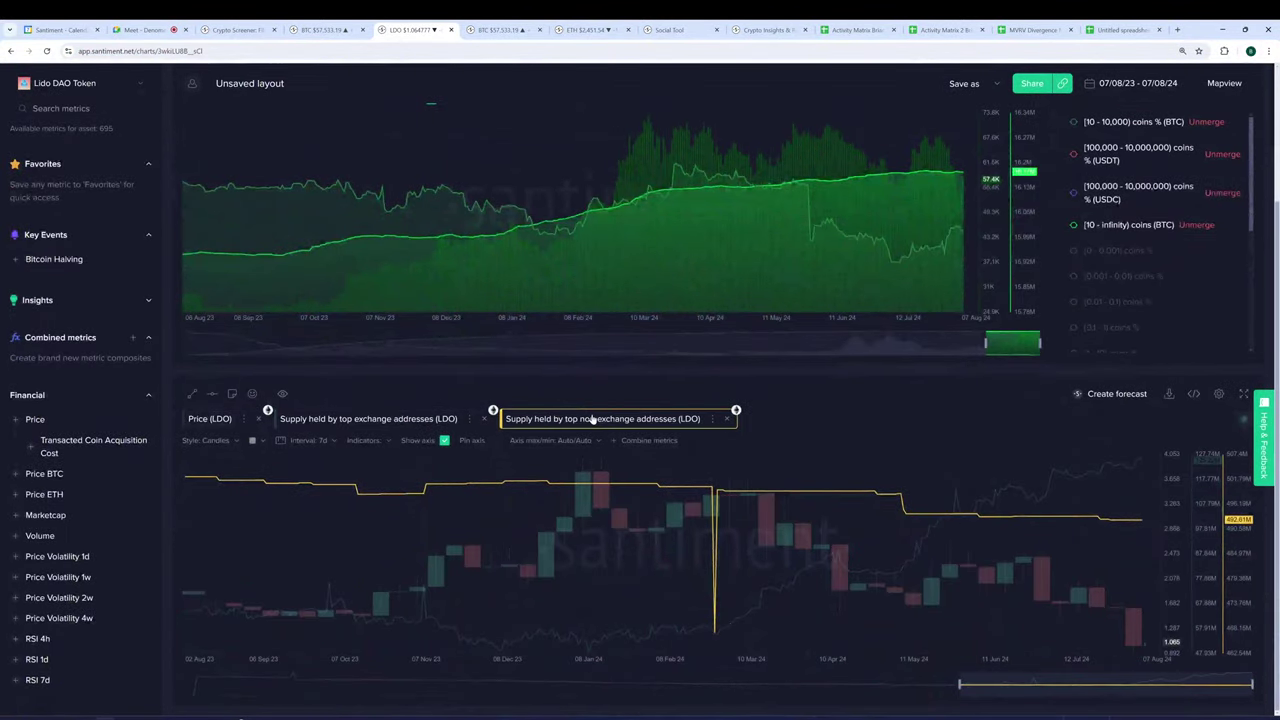
{"action": "scroll", "coordinate": [1190, 300], "scroll_direction": "up", "scroll_amount": 3}
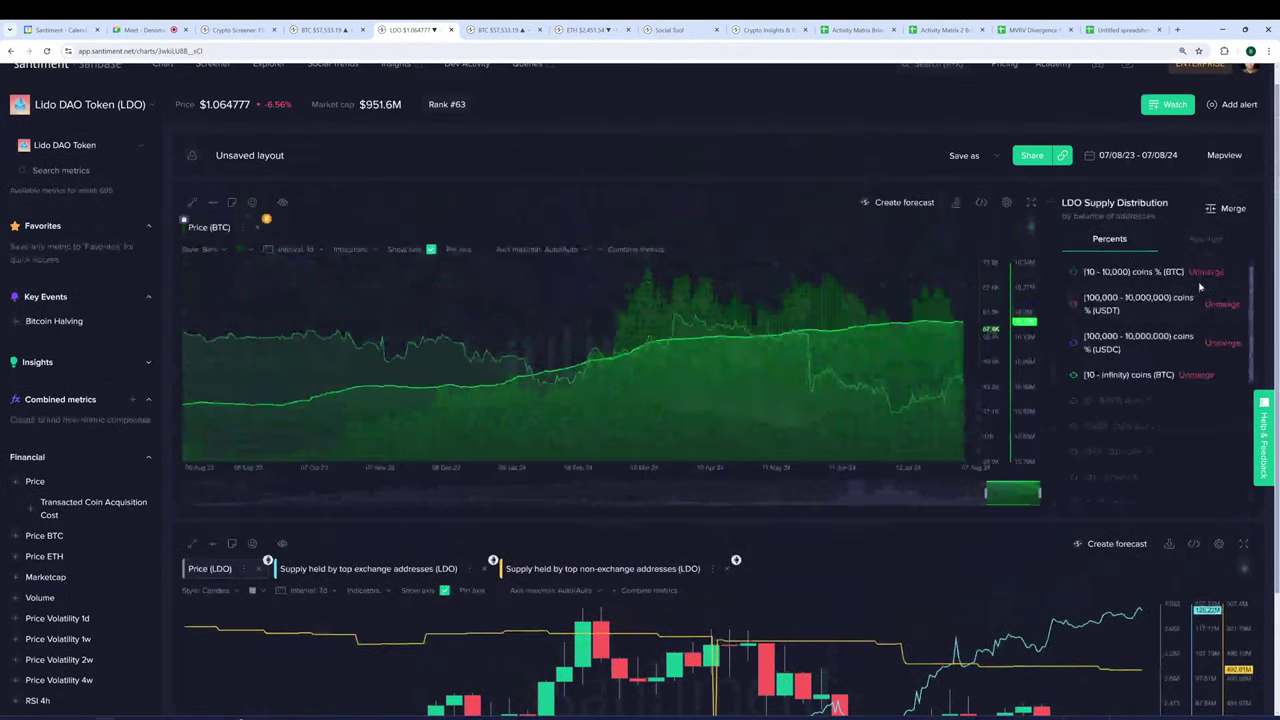
Hide [0 - 0.001) coins % and show the 10K–100K, 100K–1M and 1M–10M holder lines.
{"action": "scroll", "coordinate": [1200, 295], "scroll_direction": "down", "scroll_amount": 2}
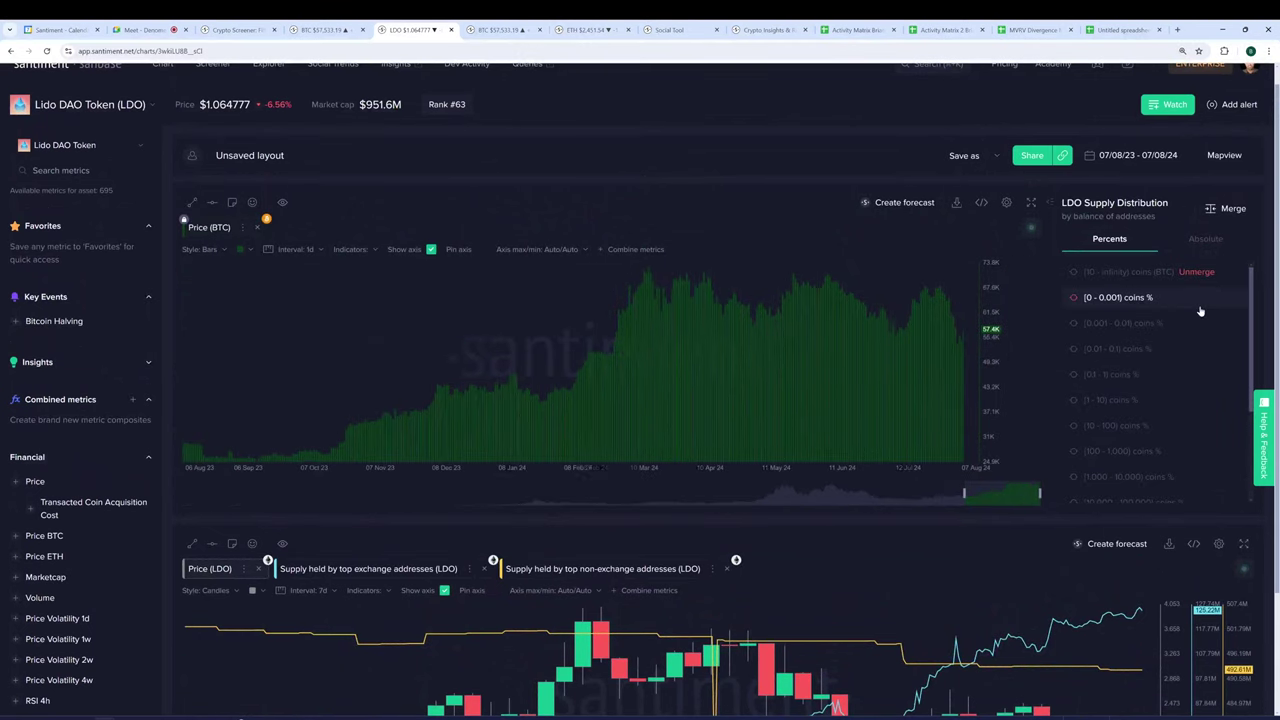
{"action": "left_click", "coordinate": [1198, 302]}
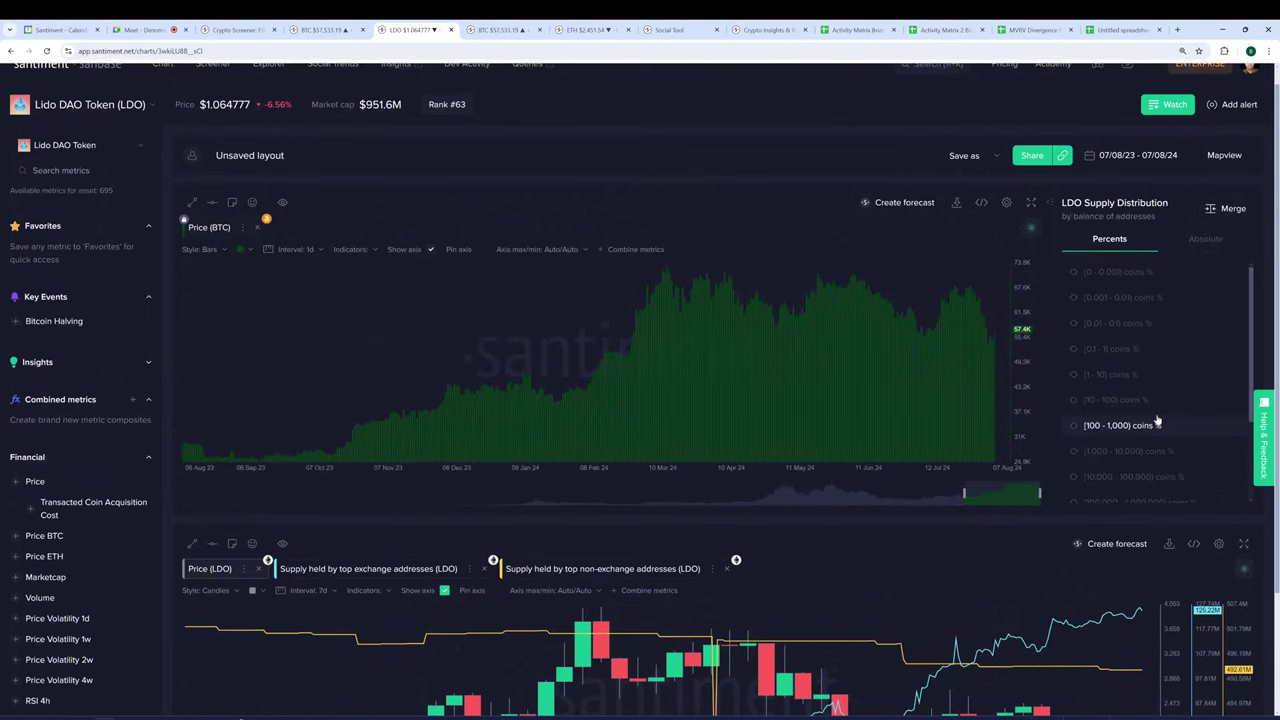
{"action": "scroll", "coordinate": [1140, 540], "scroll_direction": "down", "scroll_amount": 2}
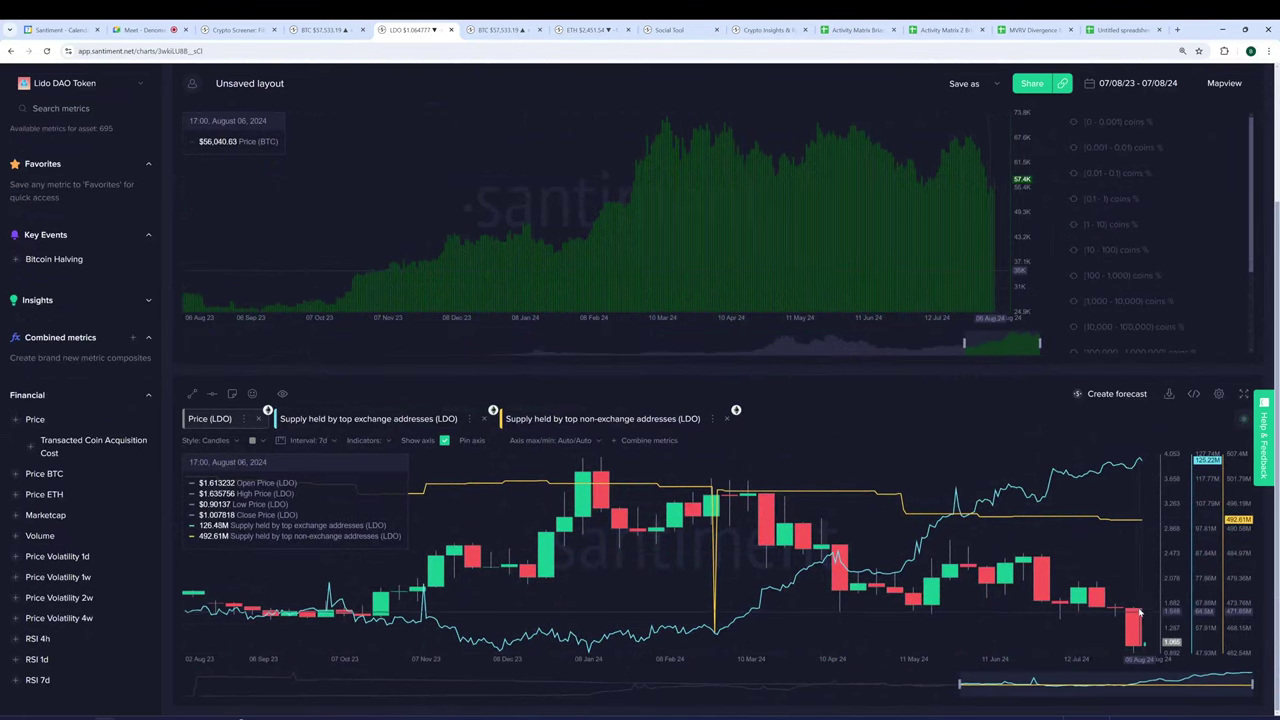
{"action": "scroll", "coordinate": [1008, 367], "scroll_direction": "up", "scroll_amount": 2}
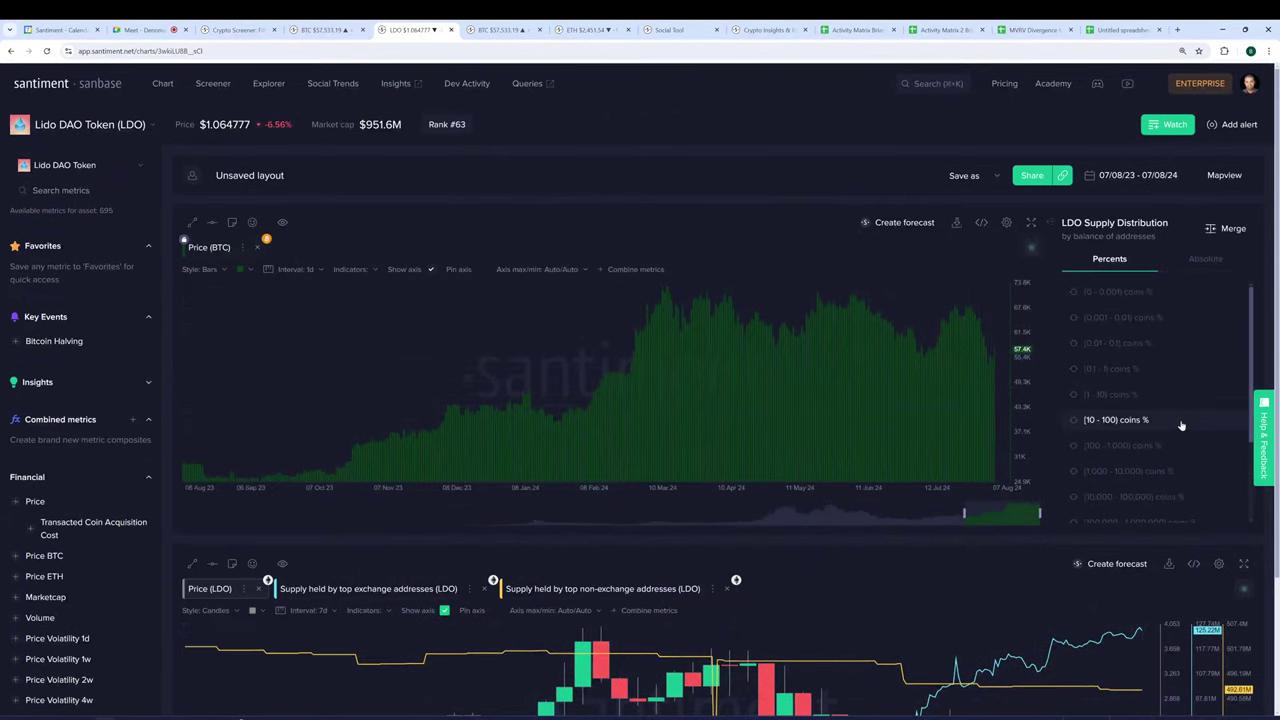
{"action": "scroll", "coordinate": [1160, 420], "scroll_direction": "down", "scroll_amount": 2}
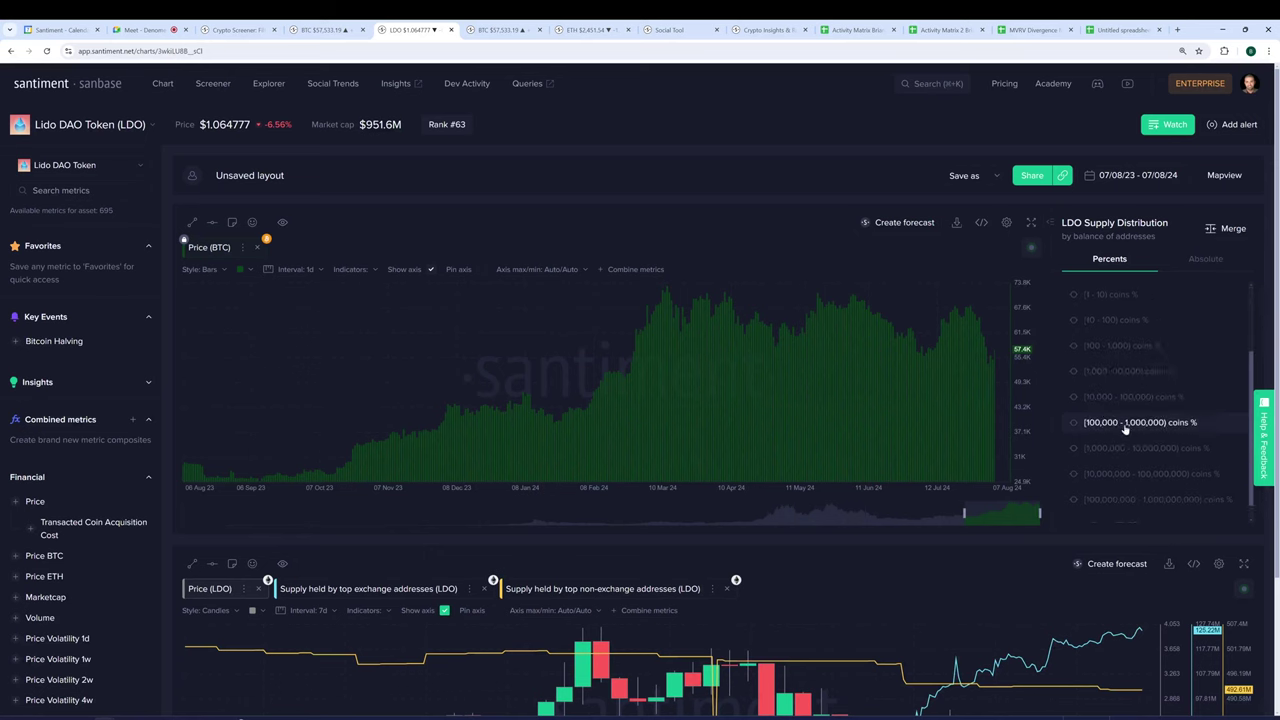
{"action": "left_click", "coordinate": [1123, 400]}
{"action": "left_click", "coordinate": [1123, 424]}
{"action": "left_click", "coordinate": [1123, 451]}
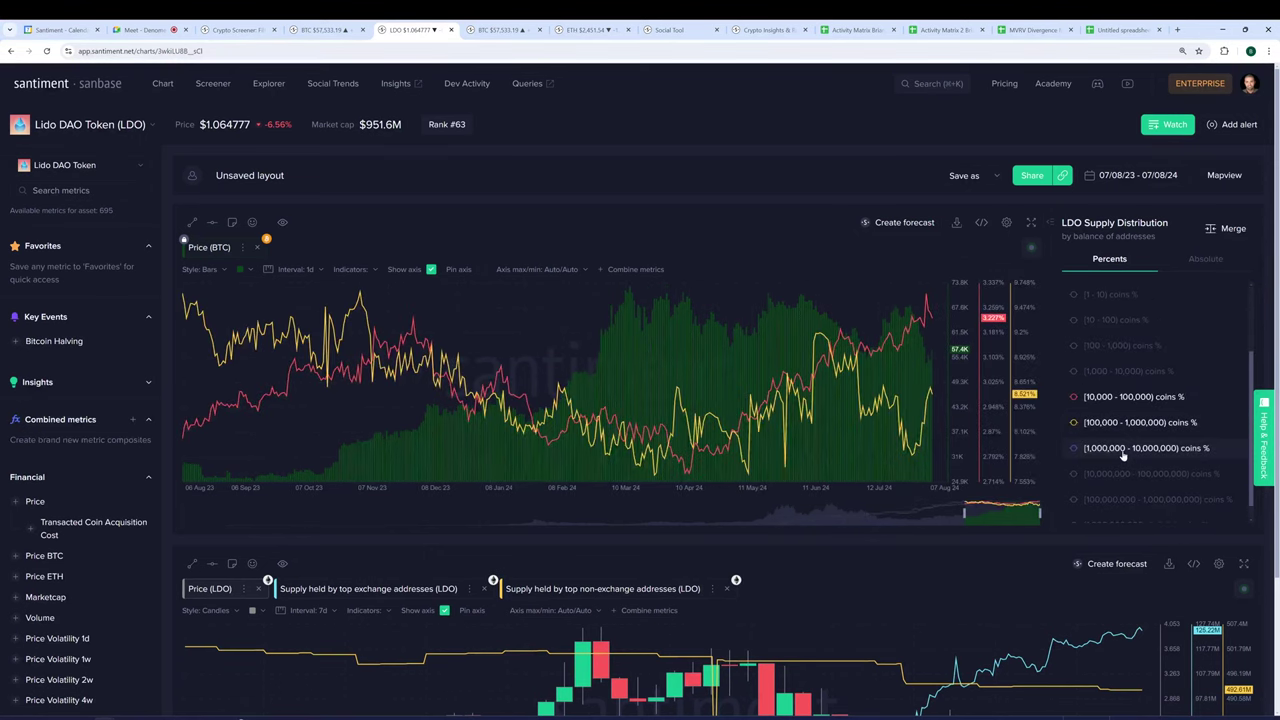
{"action": "left_click", "coordinate": [1160, 476]}
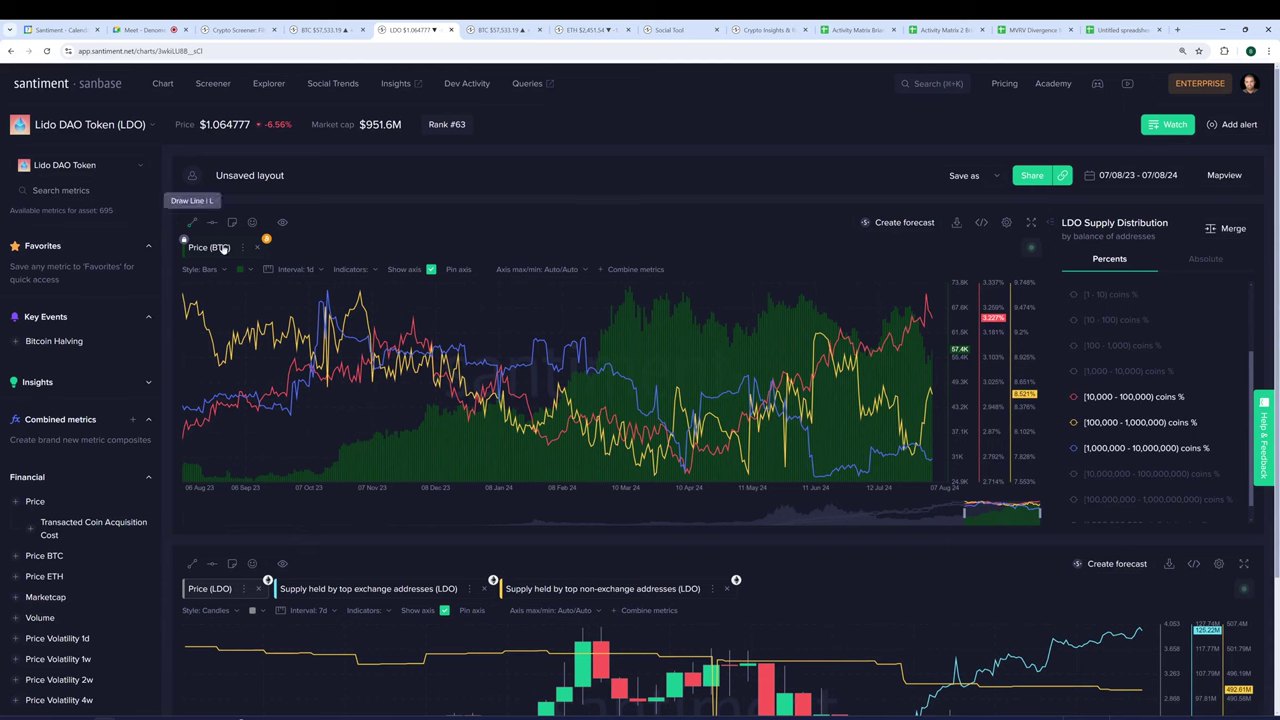
Change the price series from BTC to LDO and enlarge the upper chart full-screen.
{"action": "left_click", "coordinate": [243, 247]}
{"action": "left_click", "coordinate": [242, 276]}
{"action": "left_click", "coordinate": [243, 247]}
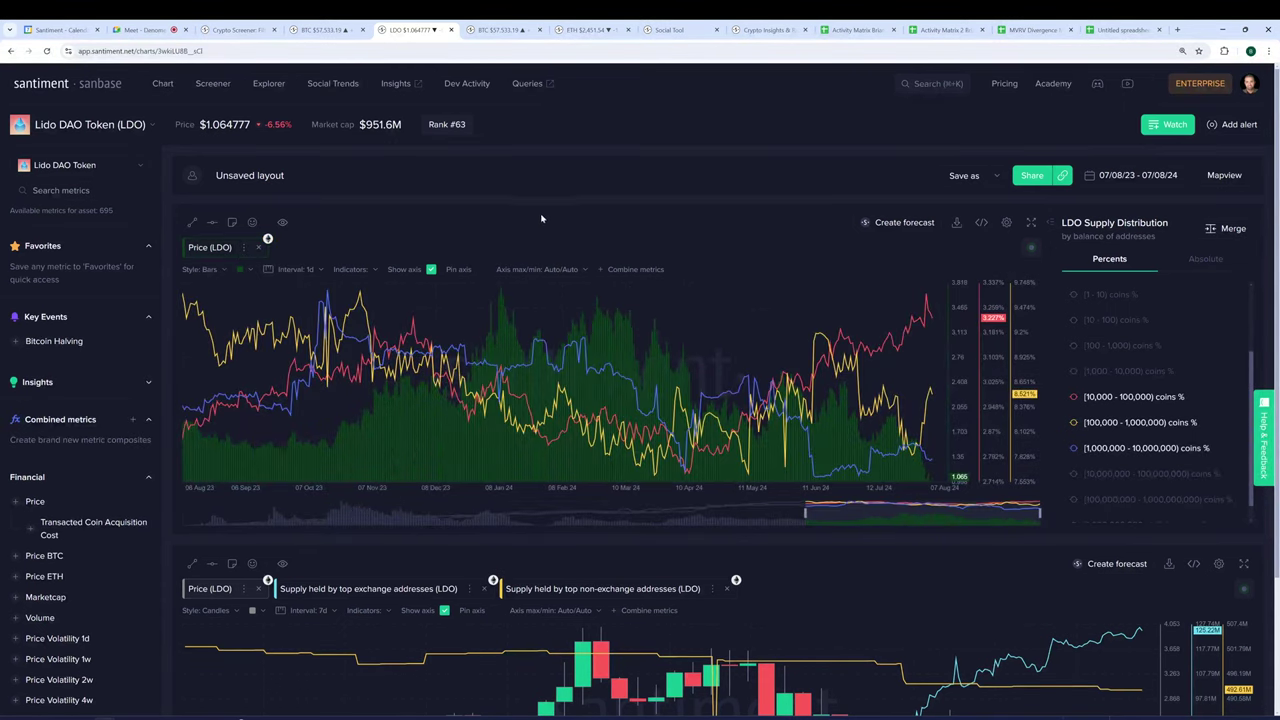
{"action": "left_click", "coordinate": [1031, 222]}
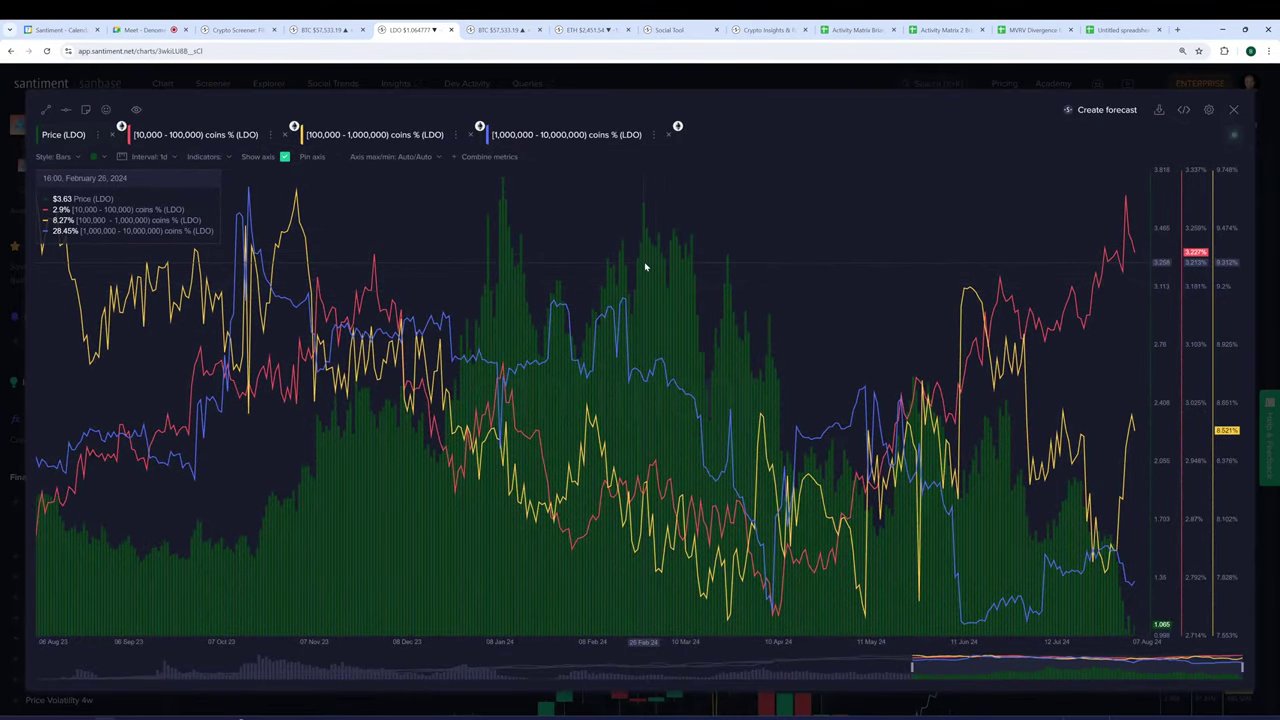
{"action": "mouse_move", "coordinate": [645, 268]}
{"action": "left_mouse_down"}
{"action": "mouse_move", "coordinate": [809, 331]}
{"action": "mouse_move", "coordinate": [1175, 508]}
{"action": "left_mouse_up"}
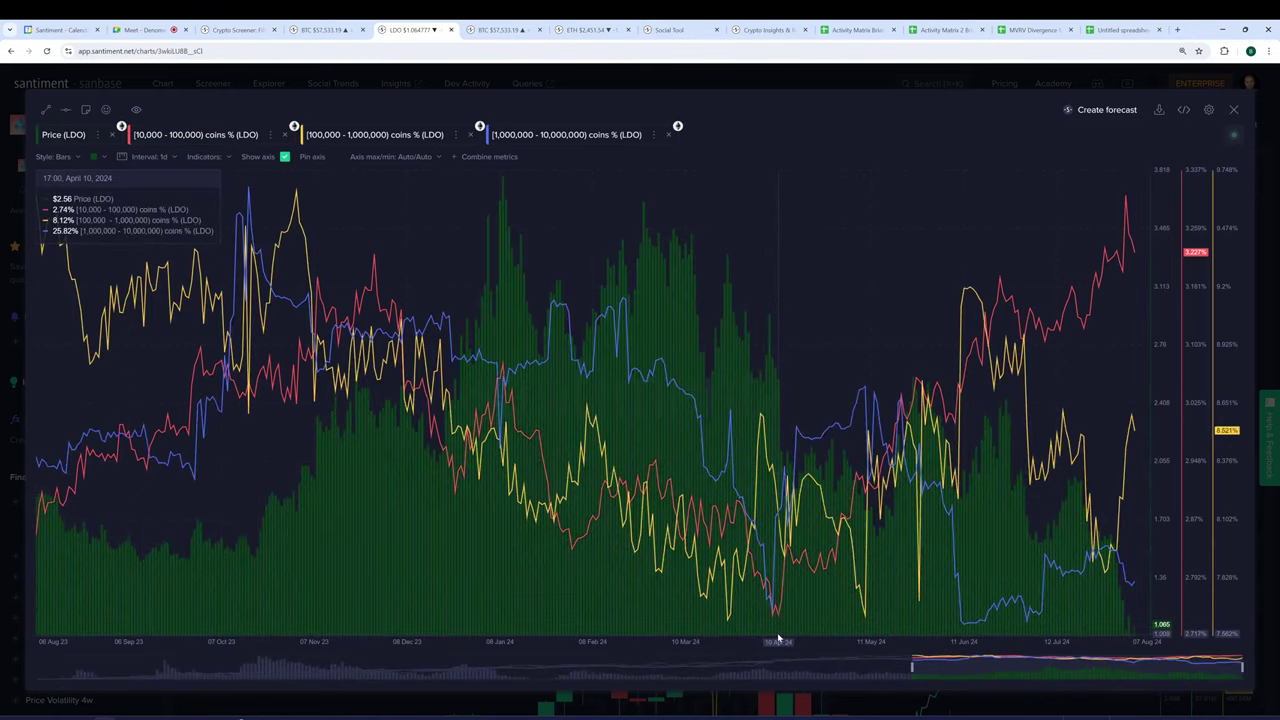
{"action": "left_click_drag", "start_coordinate": [778, 637], "coordinate": [1191, 424]}
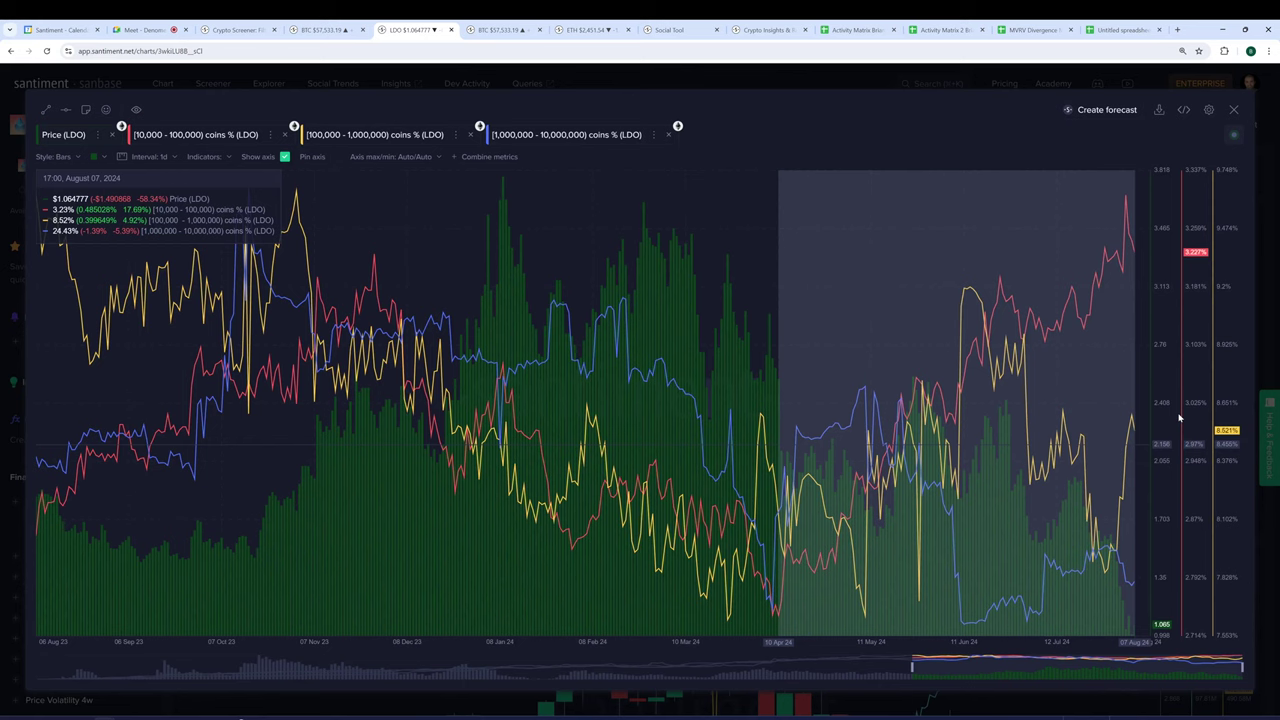
{"action": "left_click_drag", "start_coordinate": [1180, 418], "coordinate": [1150, 422]}
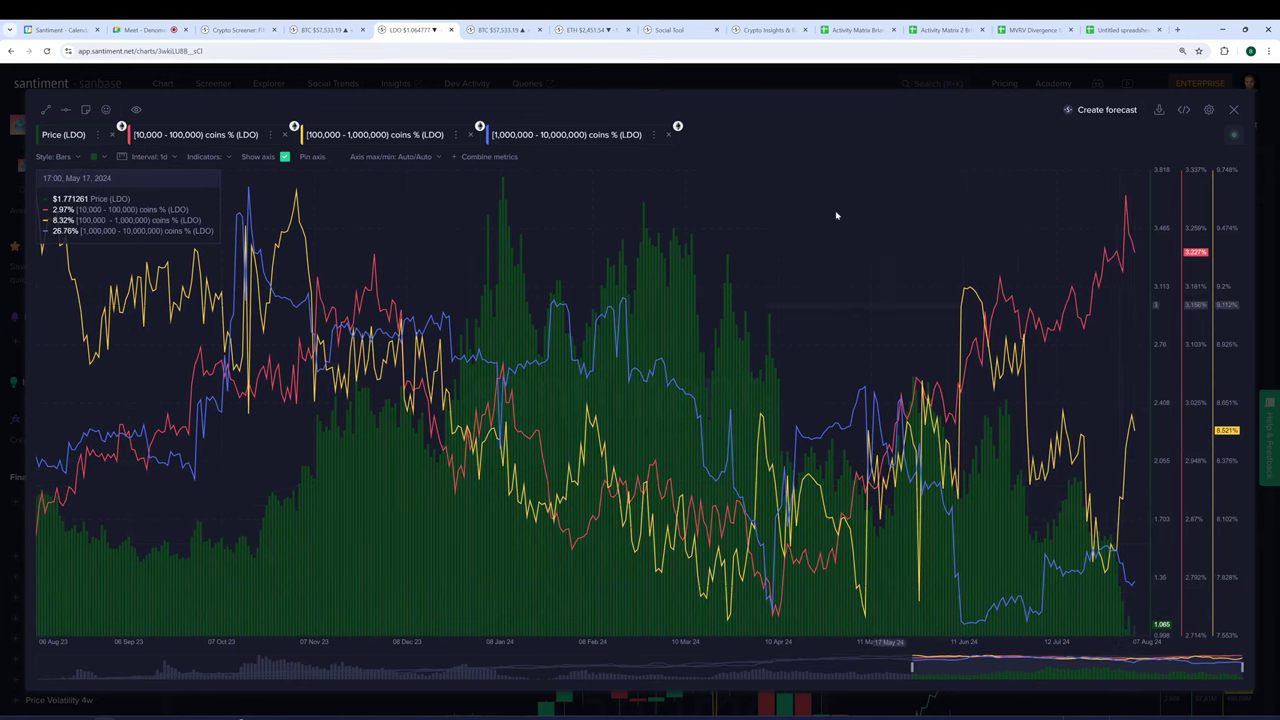
Merge every band from 10,000 coins upward into one [10,000 - infinity) coins % line, hiding the red line.
{"action": "left_click", "coordinate": [742, 85]}
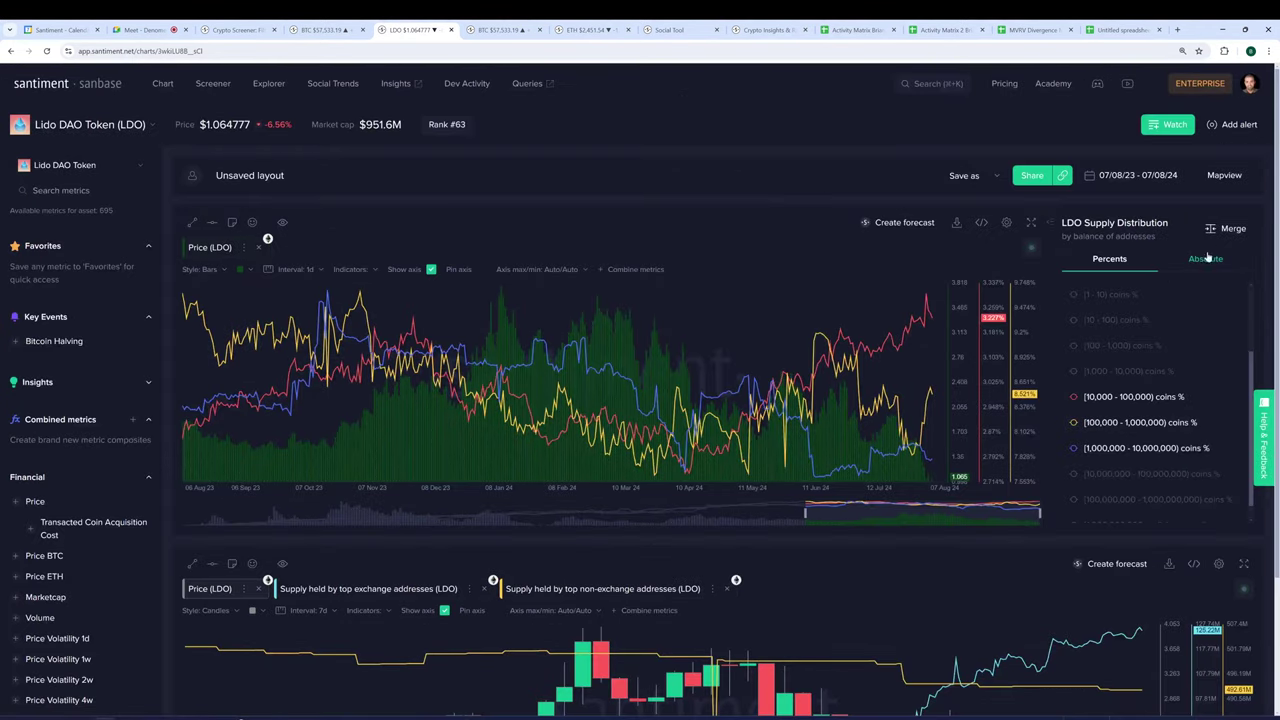
{"action": "left_click", "coordinate": [1112, 398]}
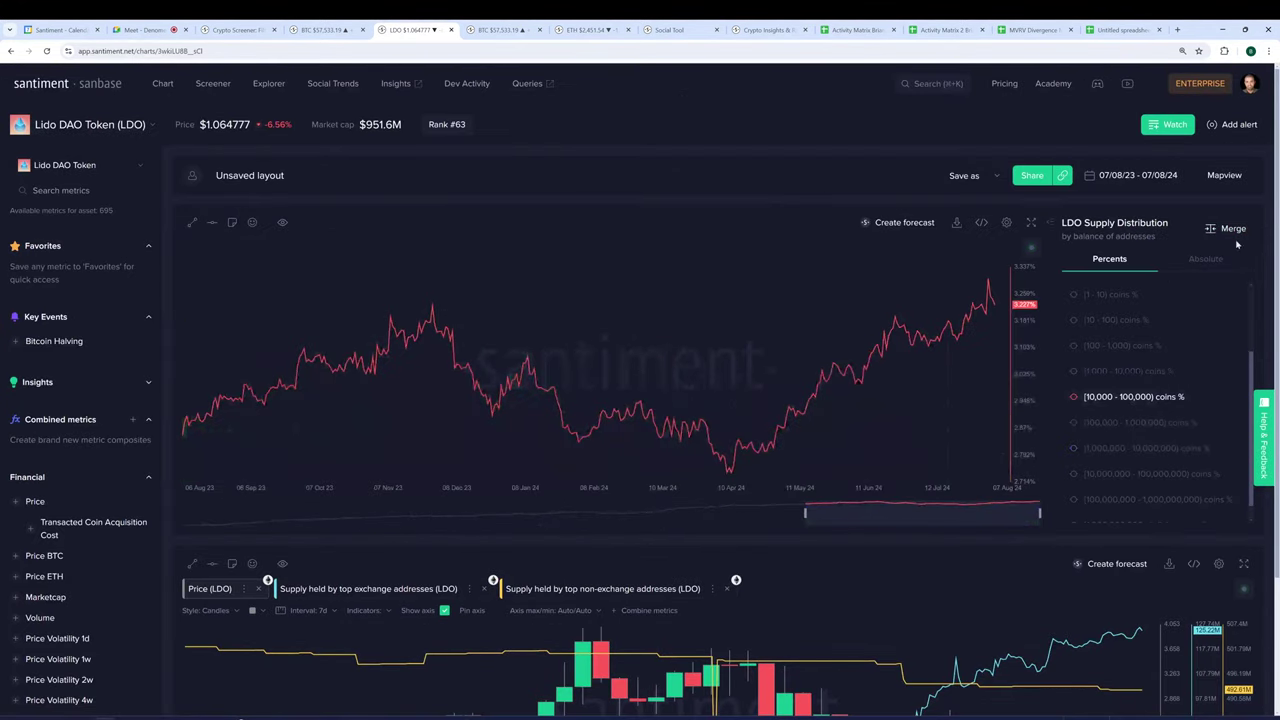
{"action": "left_click", "coordinate": [1233, 229]}
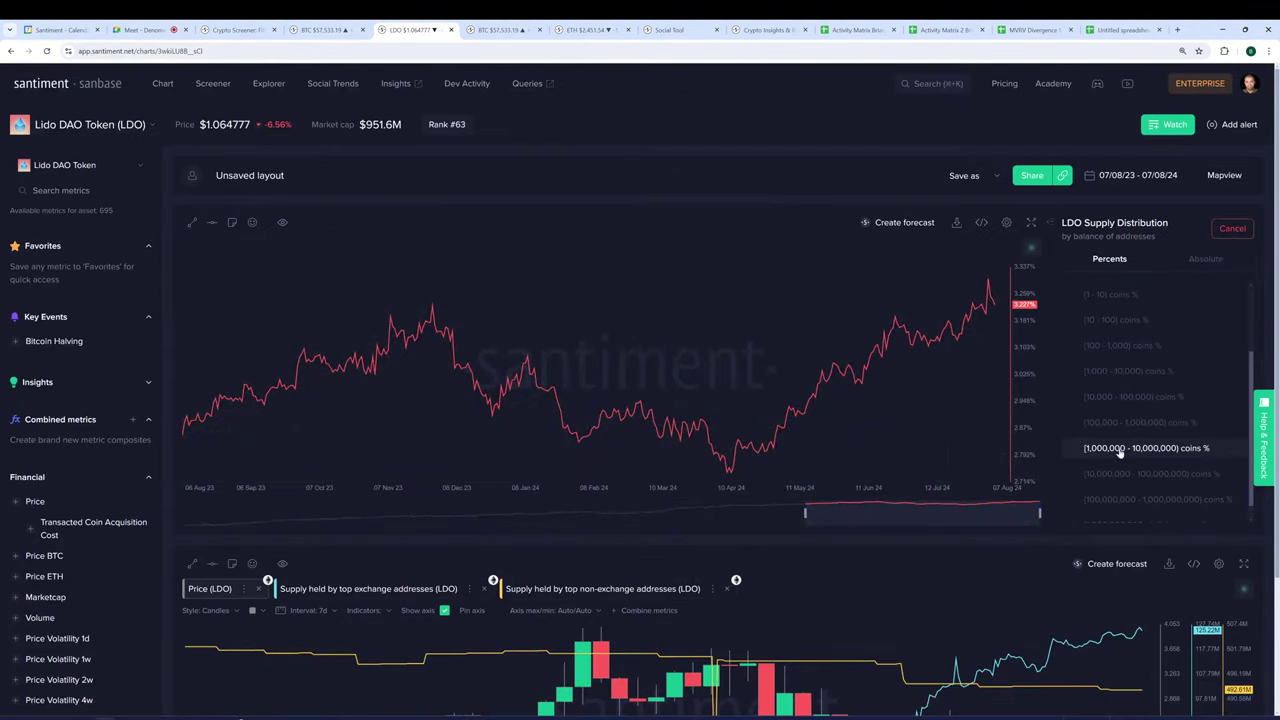
{"action": "left_click", "coordinate": [1096, 400]}
{"action": "left_click", "coordinate": [1100, 423]}
{"action": "left_click", "coordinate": [1103, 450]}
{"action": "left_click", "coordinate": [1104, 476]}
{"action": "left_click", "coordinate": [1097, 503]}
{"action": "scroll", "coordinate": [1097, 508], "scroll_direction": "down", "scroll_amount": 1}
{"action": "left_click", "coordinate": [1097, 507]}
{"action": "left_click", "coordinate": [1232, 229]}
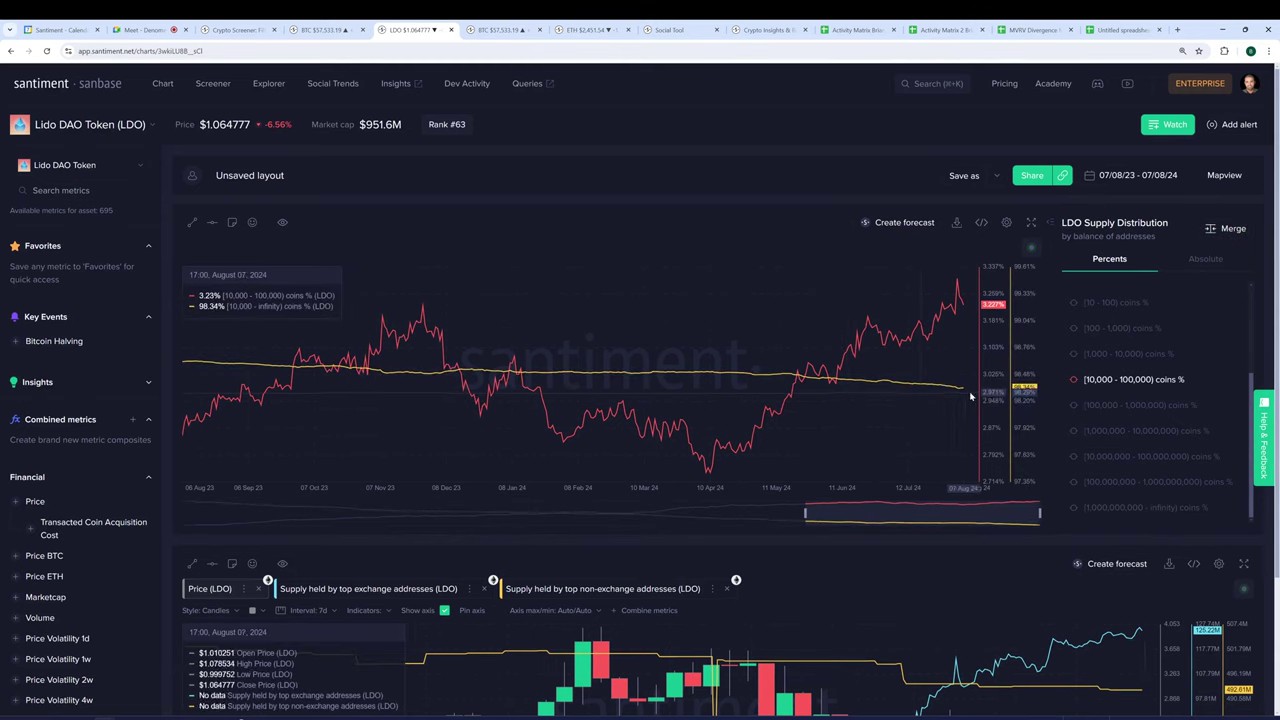
{"action": "left_click", "coordinate": [1110, 382]}
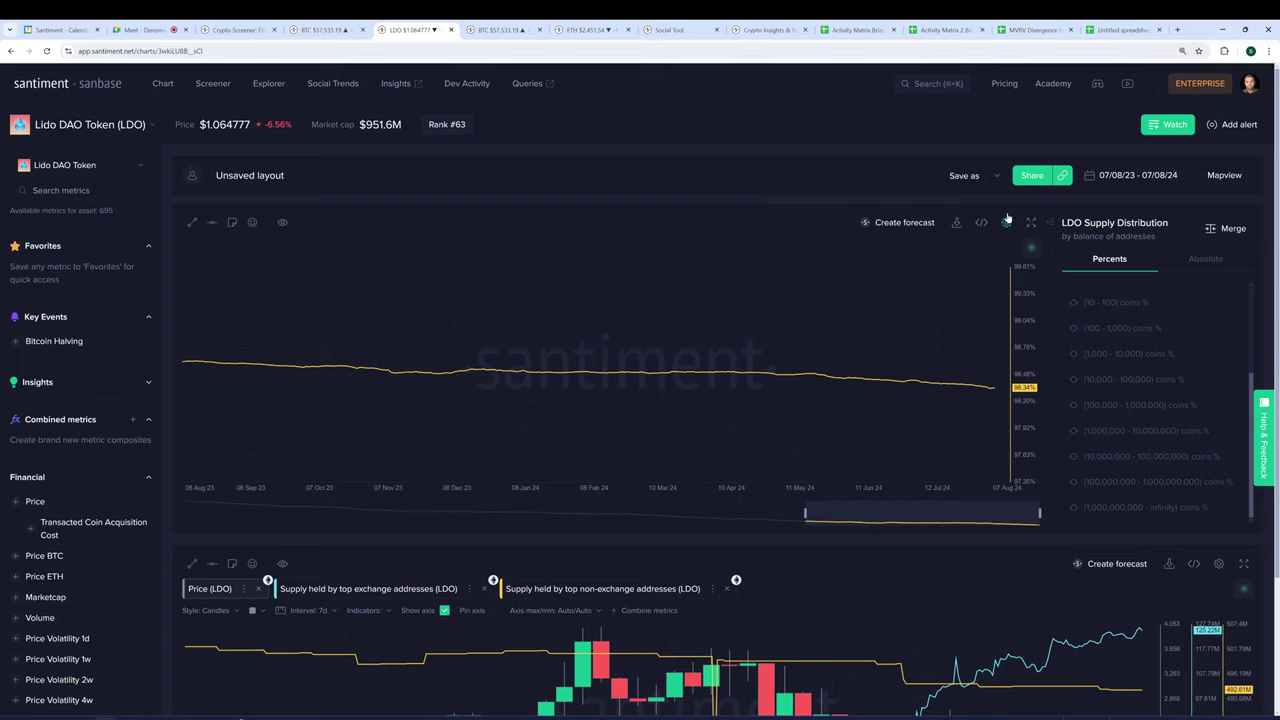
Search metrics for 'numb' and add LDO supply distribution by number of addresses.
{"action": "left_click", "coordinate": [80, 190]}
{"action": "type", "text": "numb"}
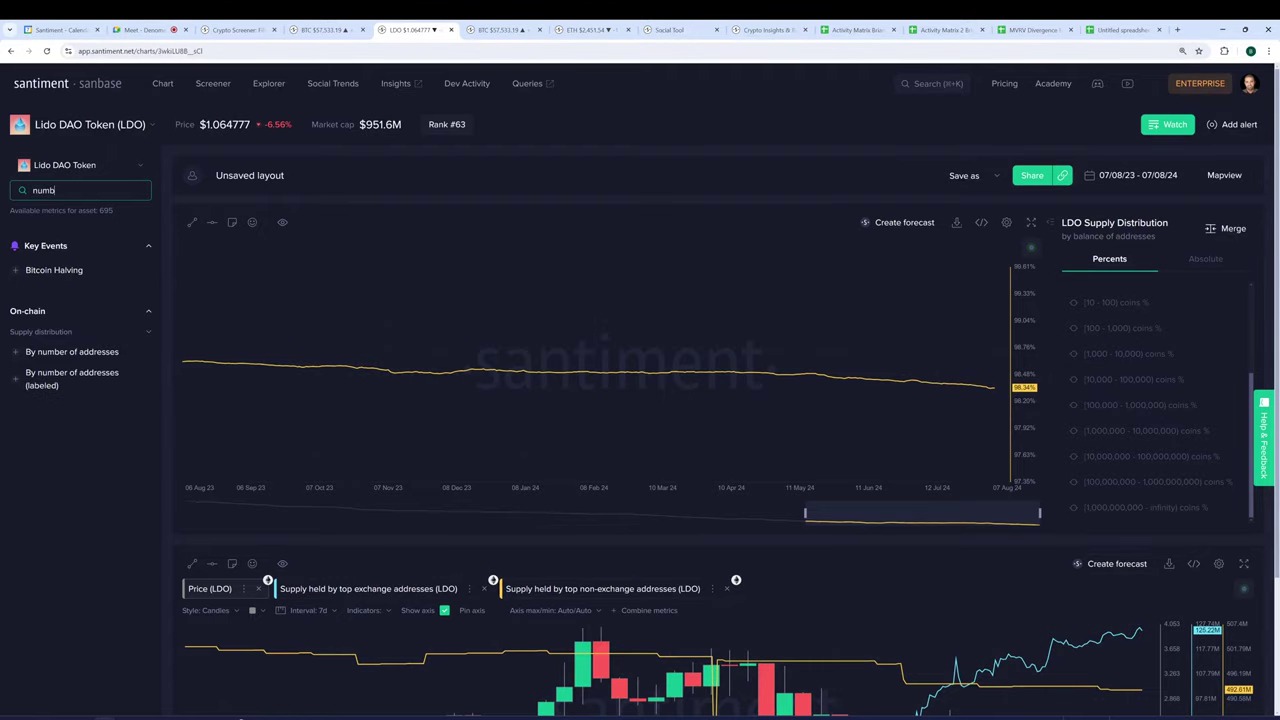
{"action": "left_click", "coordinate": [71, 351]}
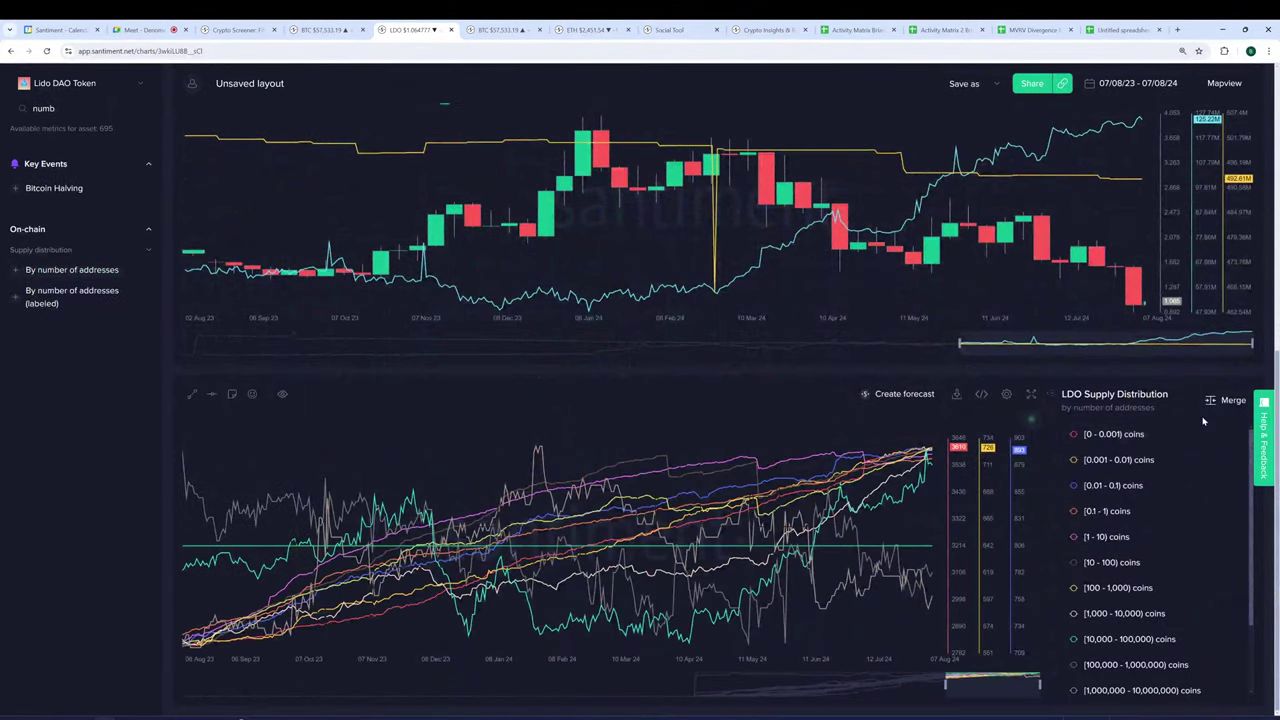
Merge every band from 10,000 coins upward into one [10,000 - infinity) coins line.
{"action": "left_click", "coordinate": [1228, 401]}
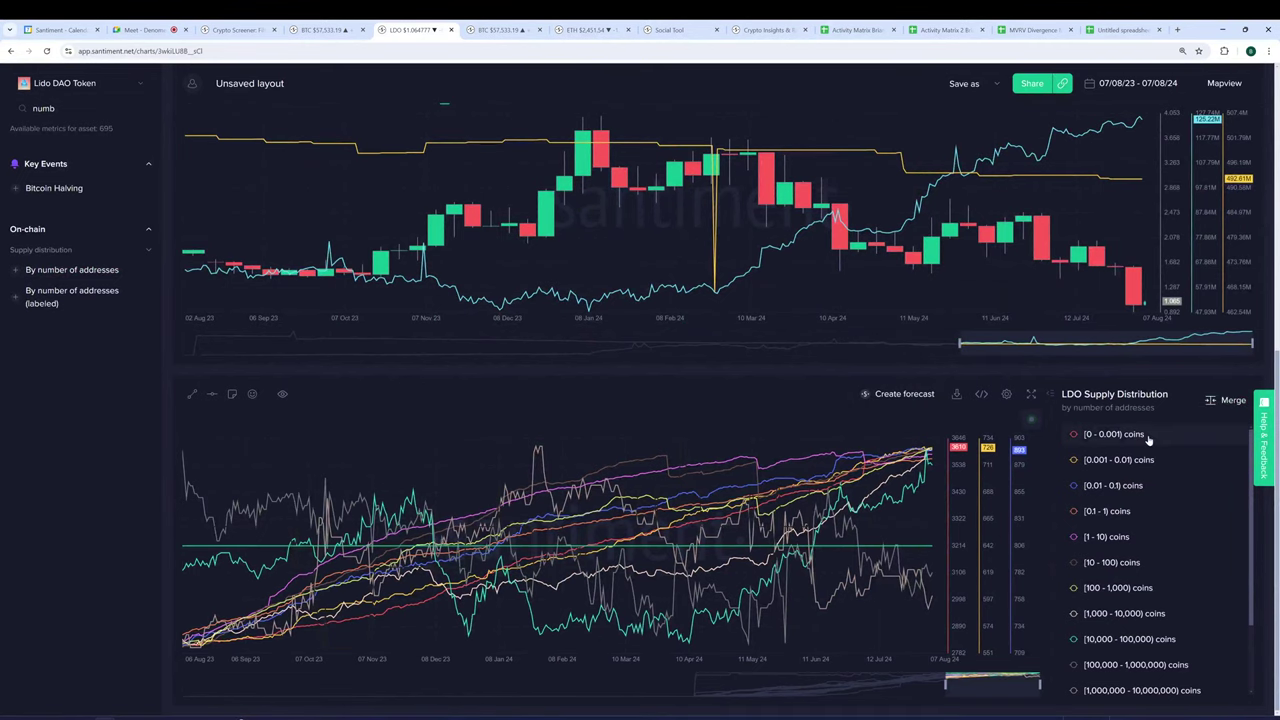
{"action": "left_click", "coordinate": [1110, 639]}
{"action": "left_click", "coordinate": [1108, 664]}
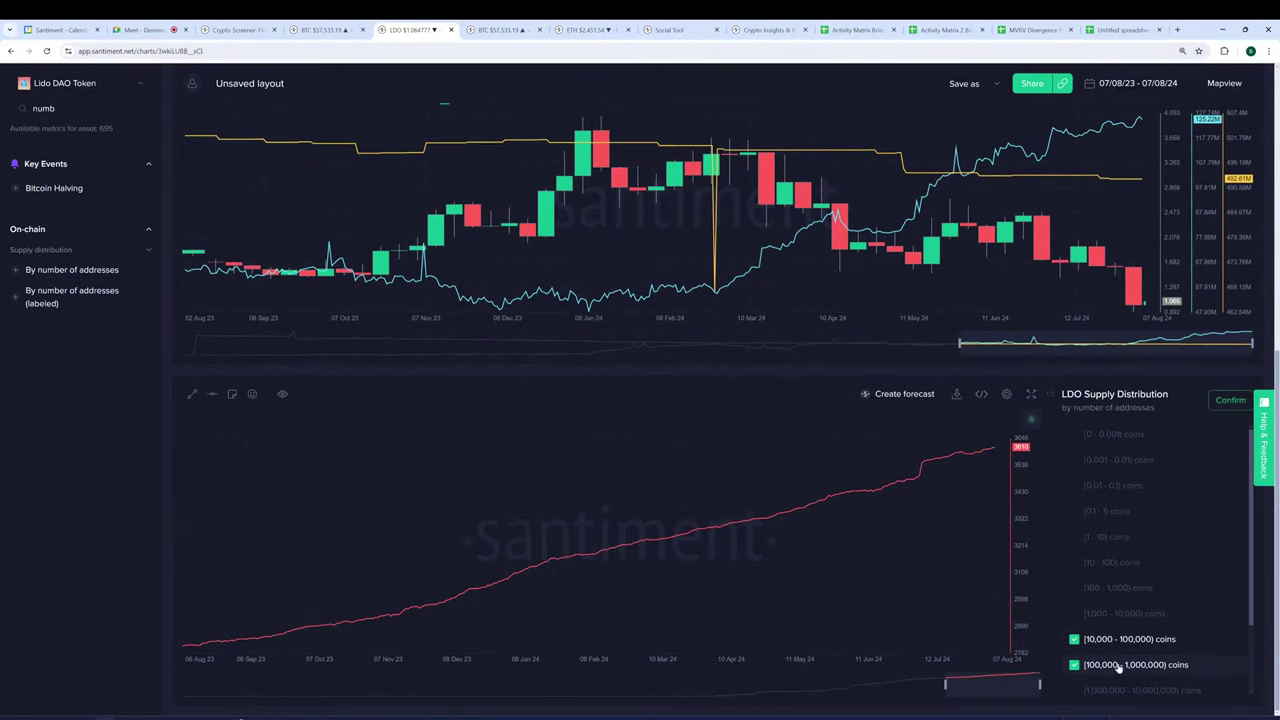
{"action": "scroll", "coordinate": [1120, 665], "scroll_direction": "down", "scroll_amount": 1}
{"action": "left_click", "coordinate": [1110, 640]}
{"action": "left_click", "coordinate": [1115, 666]}
{"action": "left_click", "coordinate": [1110, 691]}
{"action": "scroll", "coordinate": [1108, 685], "scroll_direction": "down", "scroll_amount": 1}
{"action": "left_click", "coordinate": [1108, 681]}
{"action": "left_click", "coordinate": [1230, 400]}
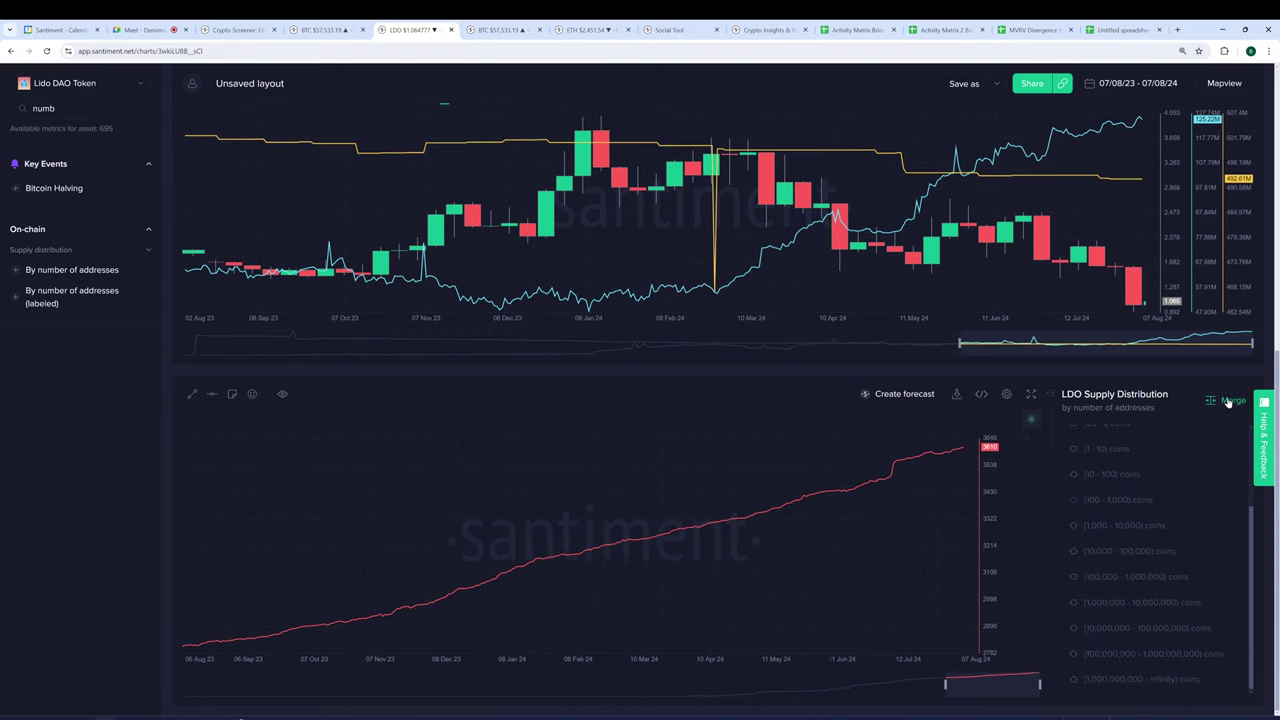
Hide the leftover red line and measure the address-count change since 10 Apr 24.
{"action": "left_click", "coordinate": [1128, 460]}
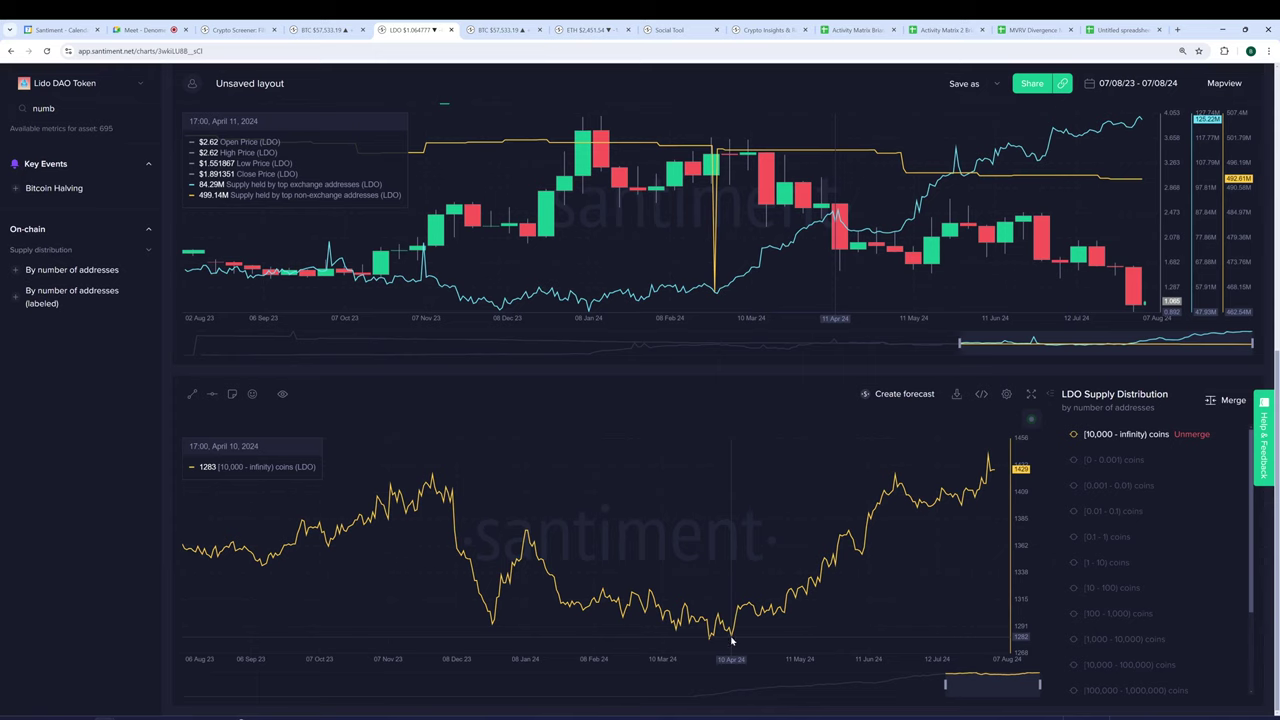
{"action": "left_click_drag", "start_coordinate": [731, 640], "coordinate": [1016, 574]}
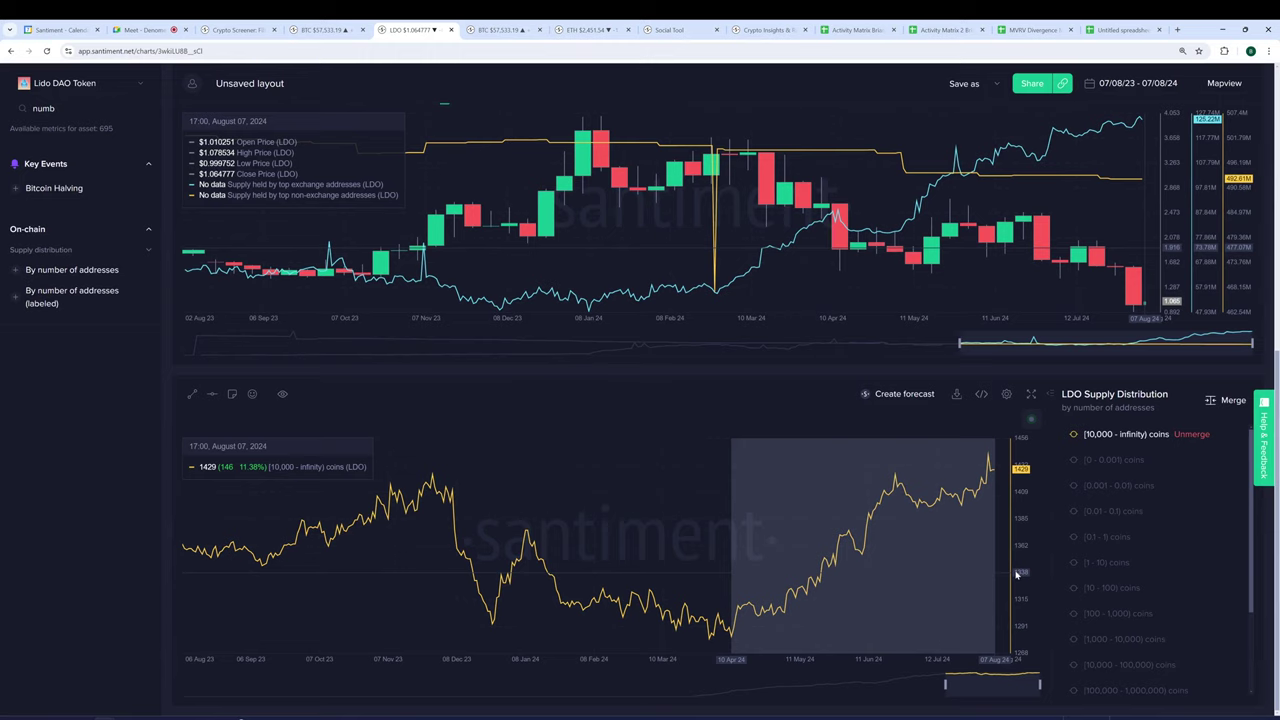
{"action": "left_click_drag", "start_coordinate": [1016, 574], "coordinate": [1016, 574]}
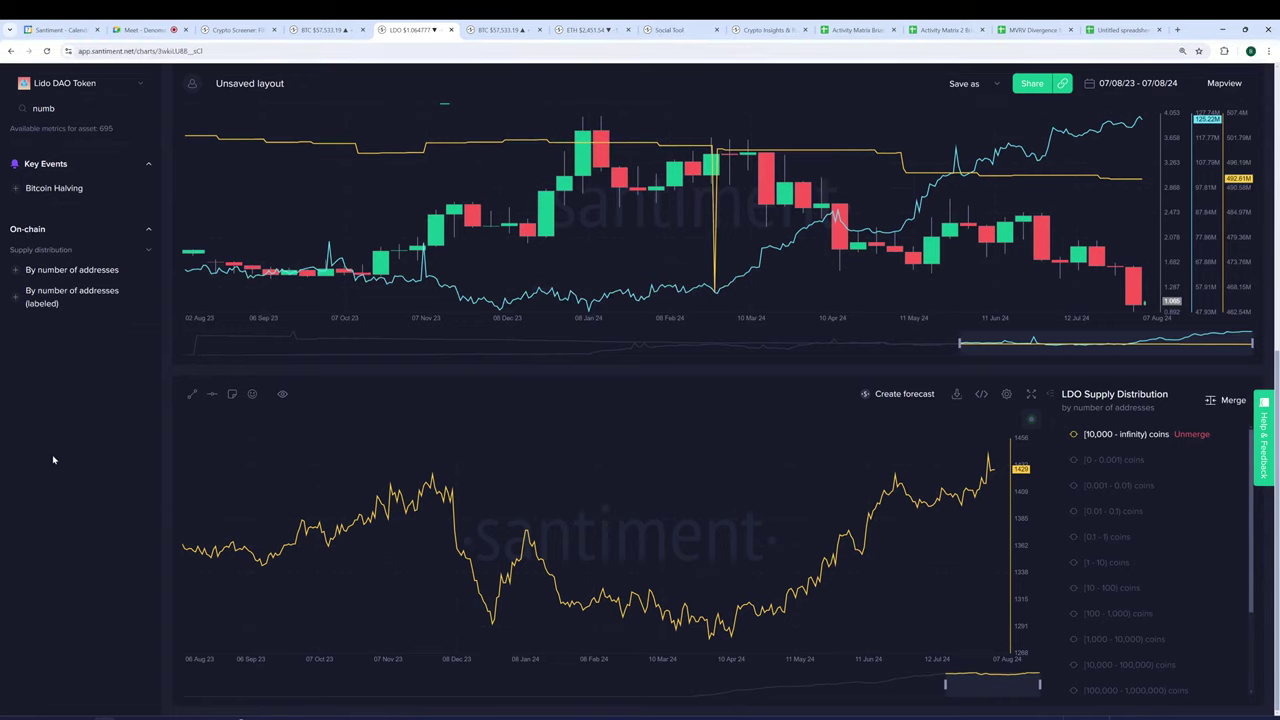
Replace the metric search with 'price' and add Price (LDO) as a new chart.
{"action": "scroll", "coordinate": [61, 485], "scroll_direction": "up", "scroll_amount": 3}
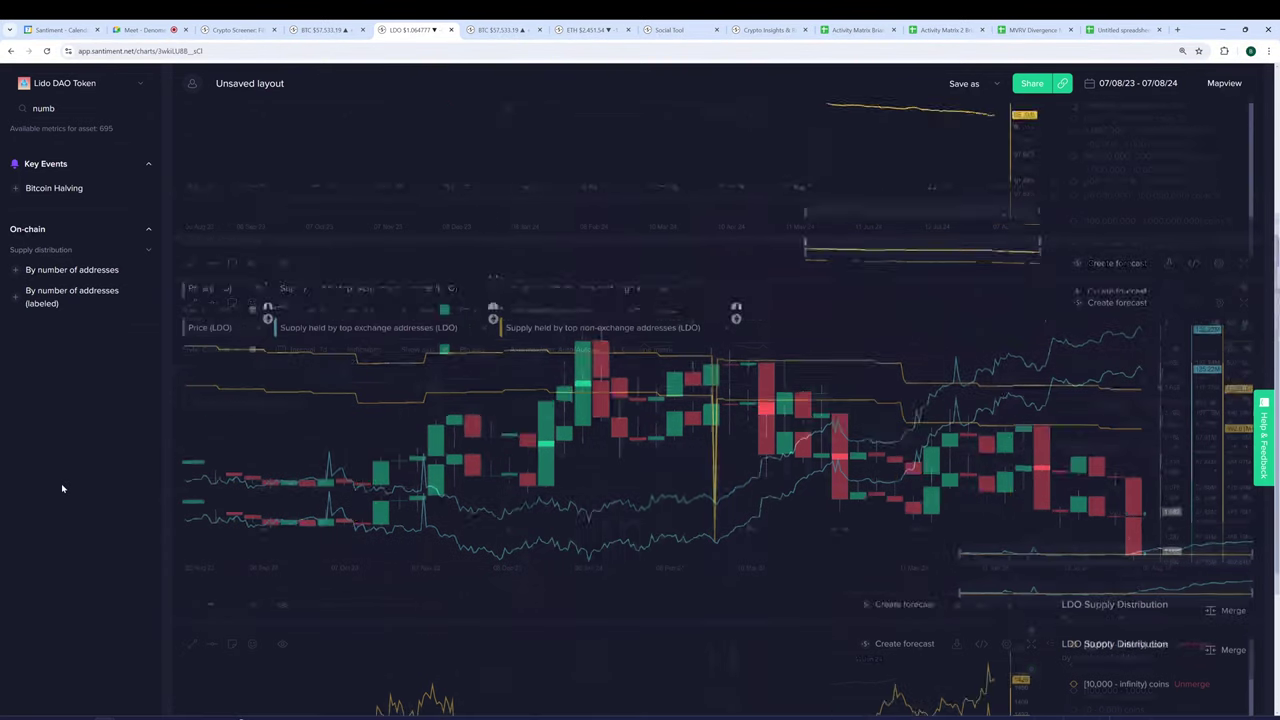
{"action": "scroll", "coordinate": [61, 485], "scroll_direction": "up", "scroll_amount": 2}
{"action": "left_click", "coordinate": [56, 190]}
{"action": "left_click_drag", "start_coordinate": [56, 190], "coordinate": [26, 190]}
{"action": "key", "text": "BackSpace"}
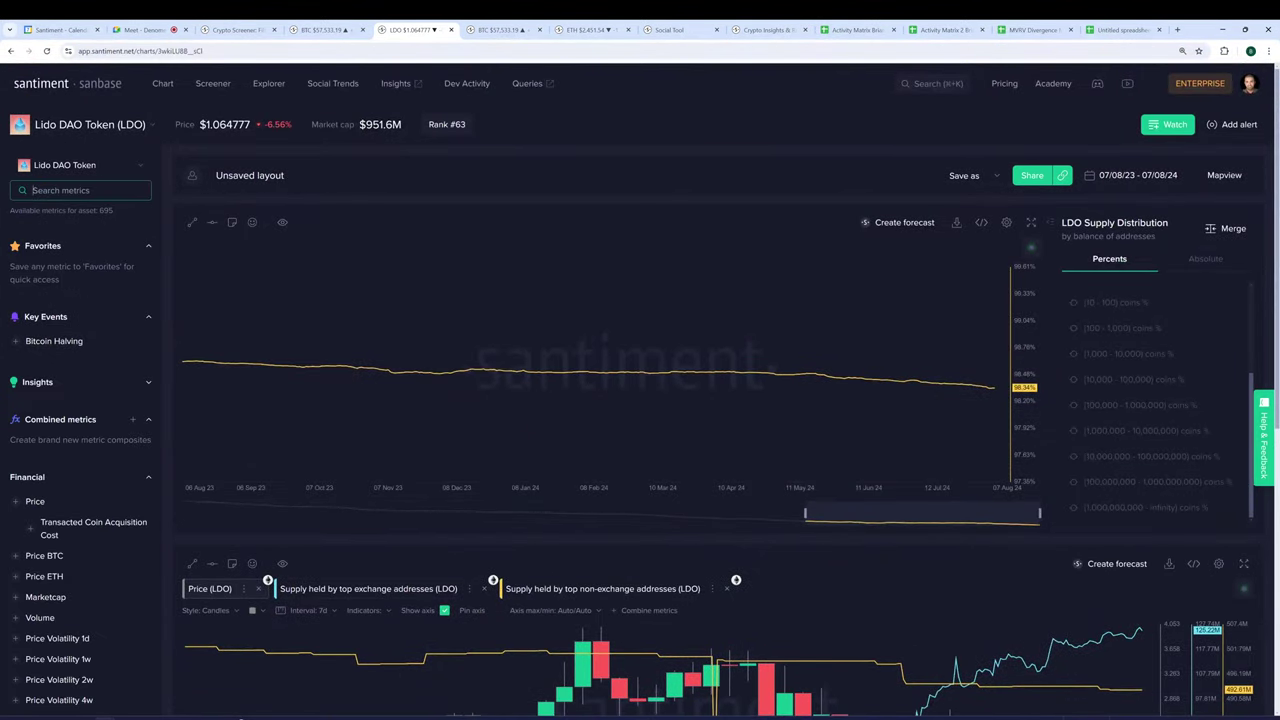
{"action": "type", "text": "price"}
{"action": "left_click", "coordinate": [63, 333]}
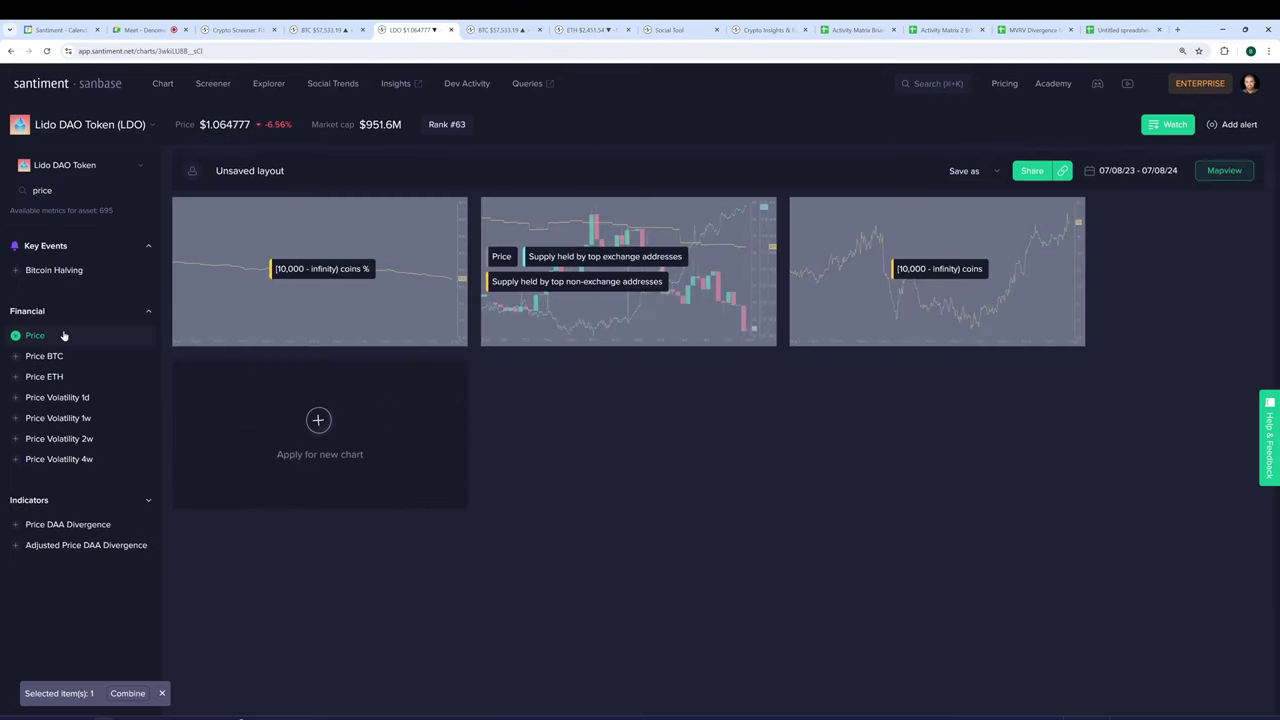
{"action": "left_click", "coordinate": [378, 427]}
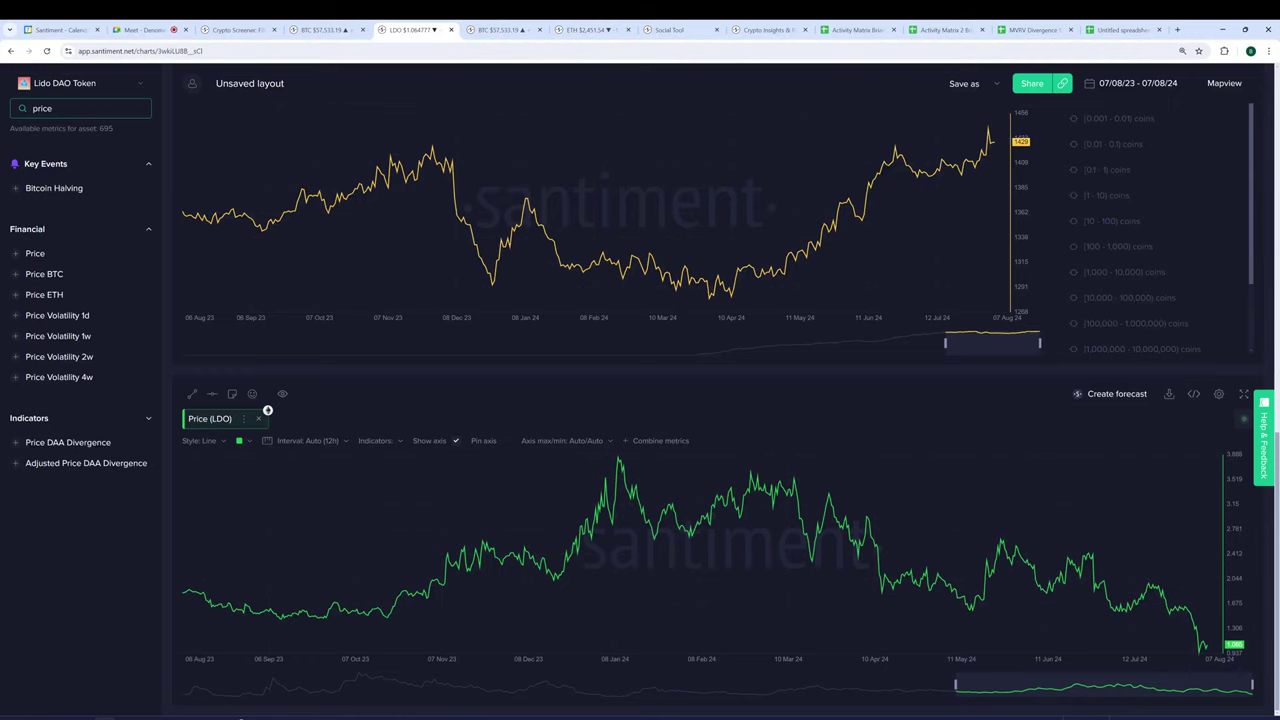
Add supply held by top exchange and top non-exchange addresses to the price chart, then enlarge it.
{"action": "left_click_drag", "start_coordinate": [55, 108], "coordinate": [31, 108]}
{"action": "type", "text": "top exch"}
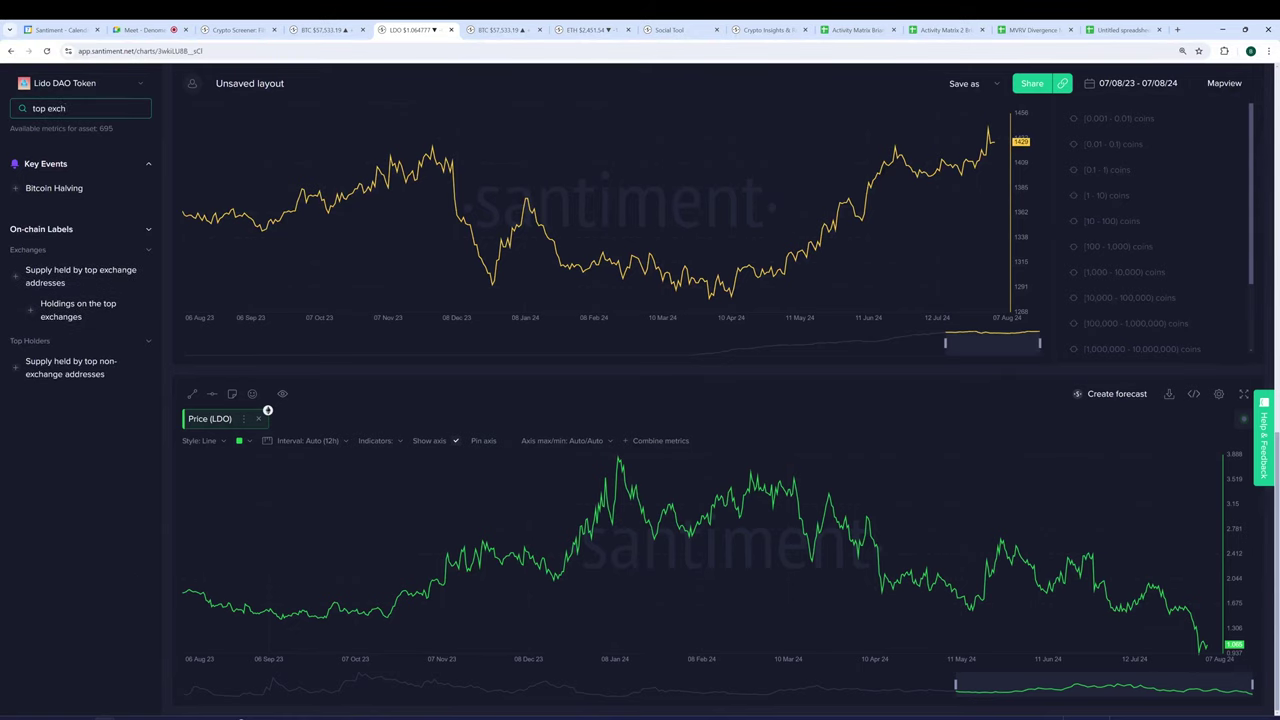
{"action": "left_click", "coordinate": [72, 283]}
{"action": "left_click", "coordinate": [210, 349]}
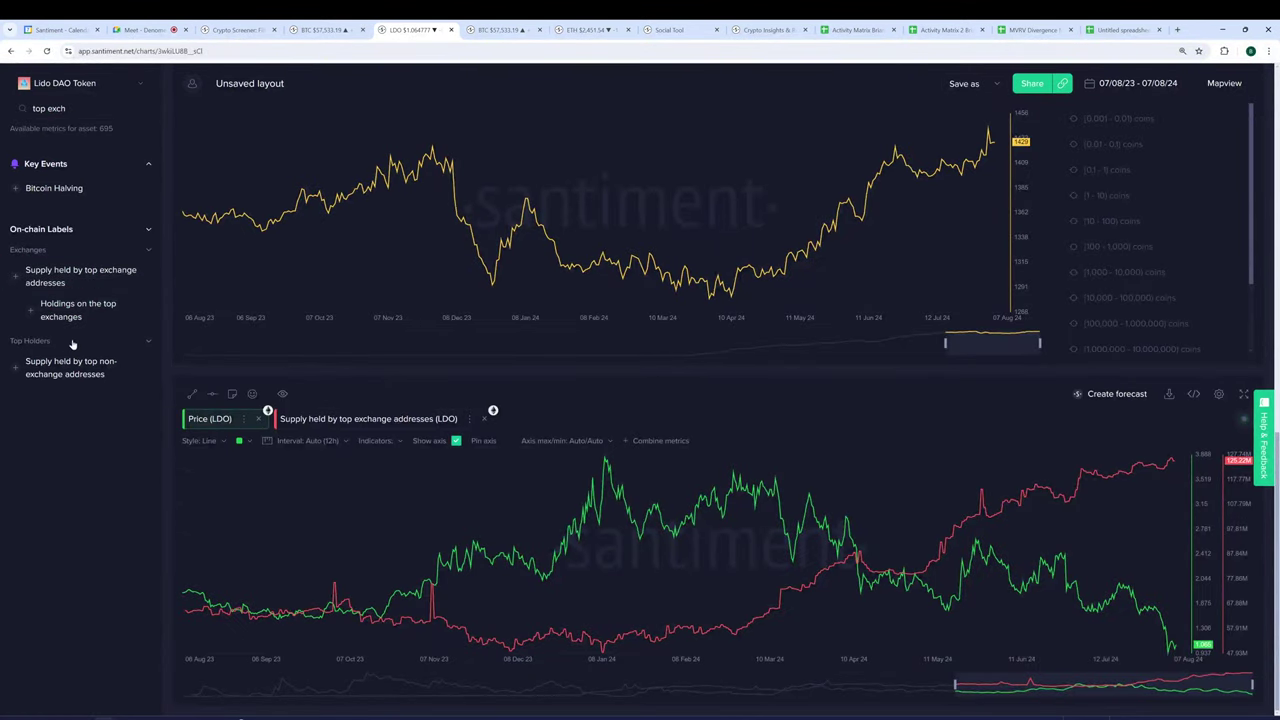
{"action": "left_click", "coordinate": [70, 367]}
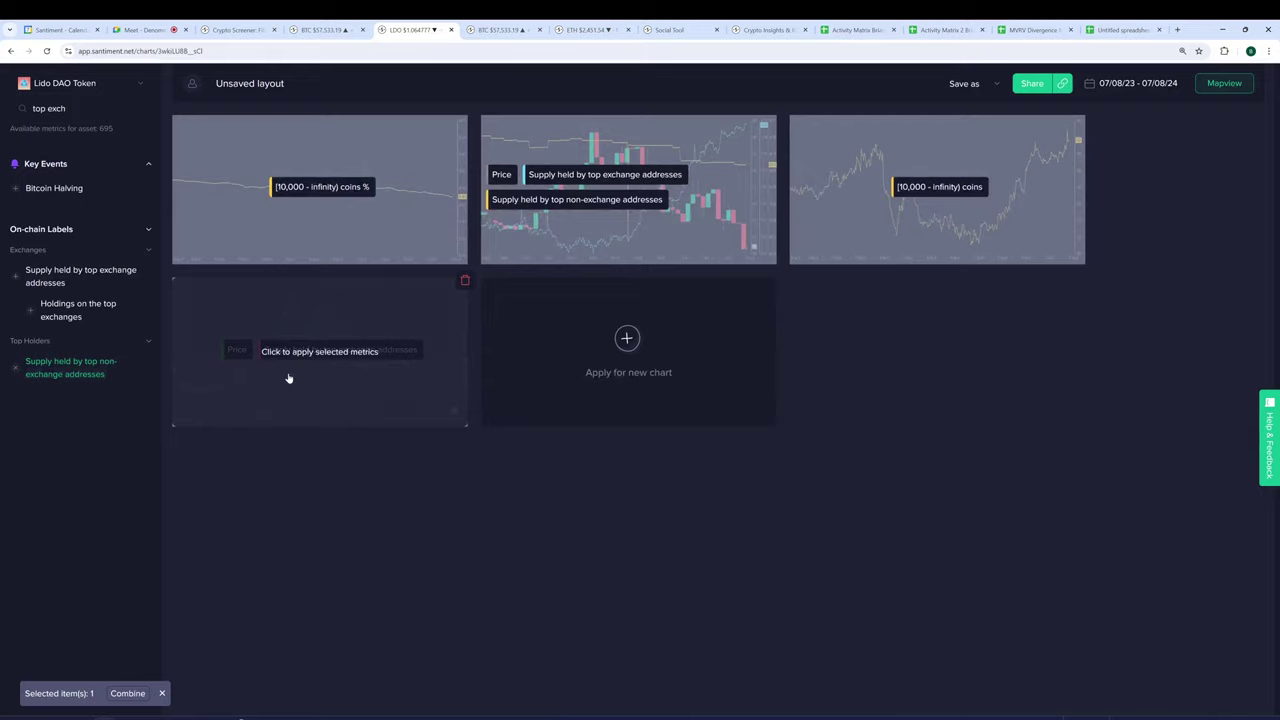
{"action": "left_click", "coordinate": [289, 374]}
{"action": "left_click", "coordinate": [390, 426]}
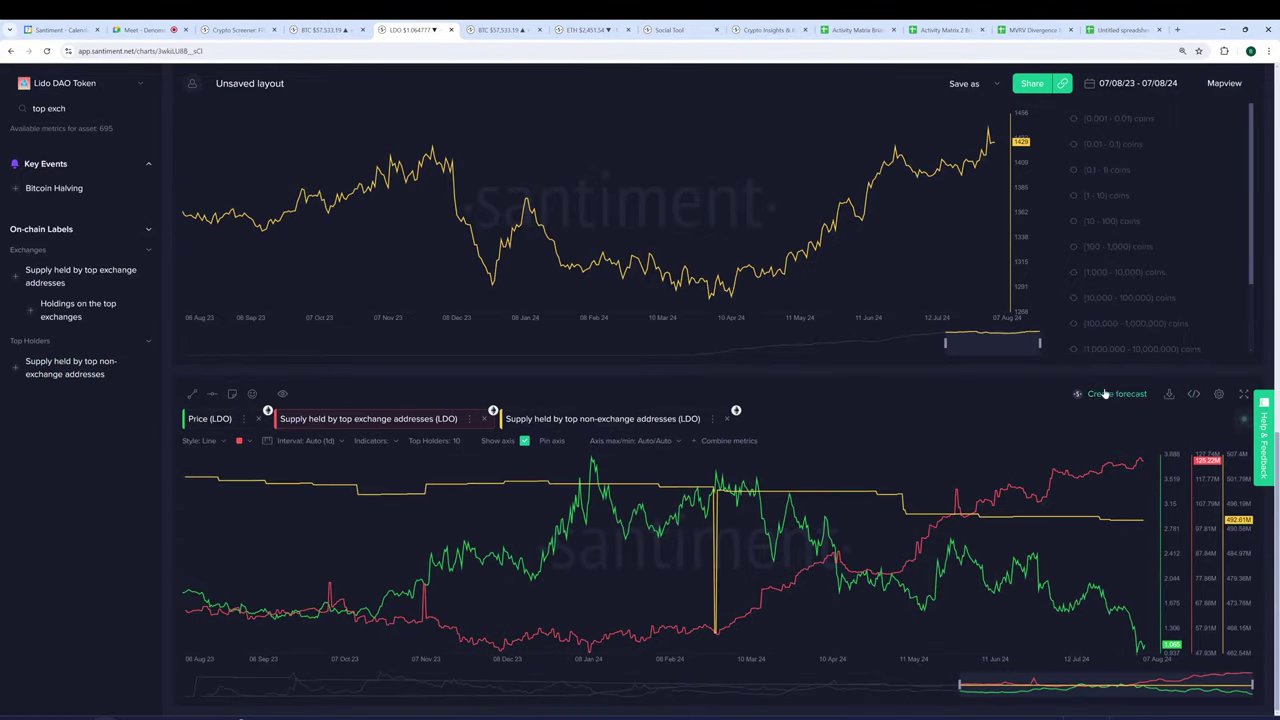
{"action": "left_click", "coordinate": [1243, 394]}
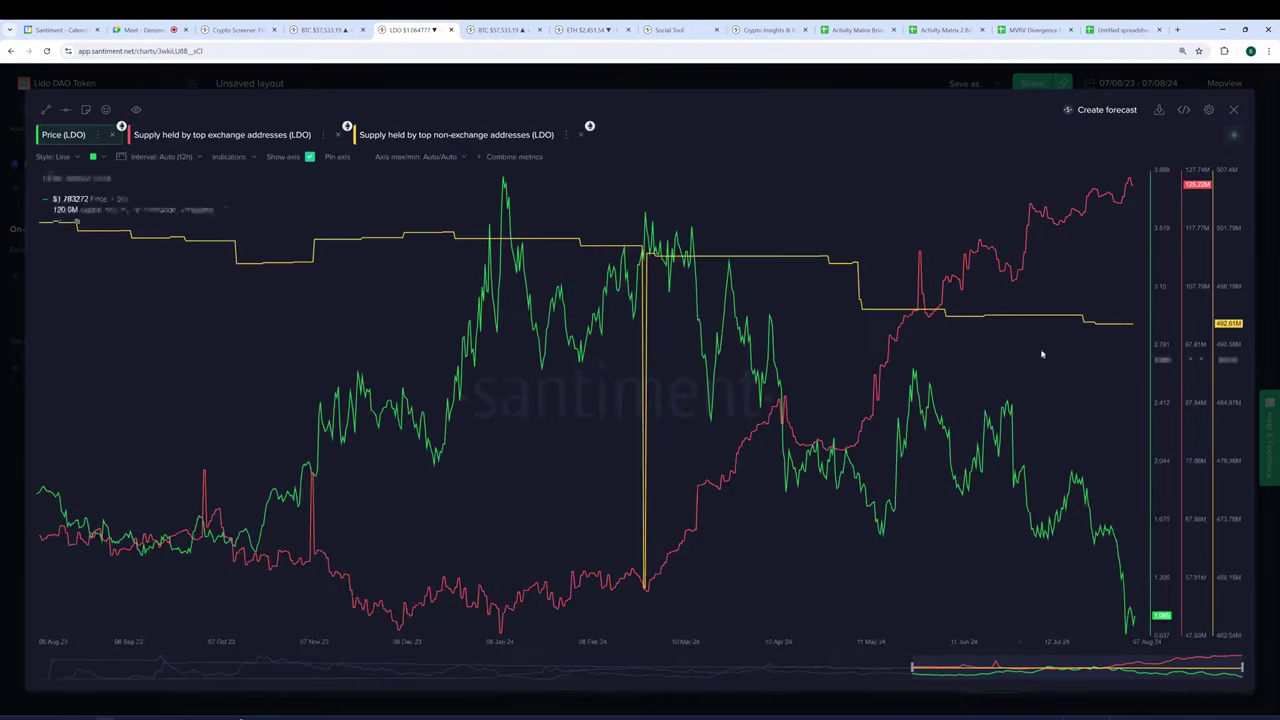
Show LDO price as grey candlesticks.
{"action": "left_click", "coordinate": [55, 157]}
{"action": "left_click", "coordinate": [50, 184]}
{"action": "left_click", "coordinate": [106, 157]}
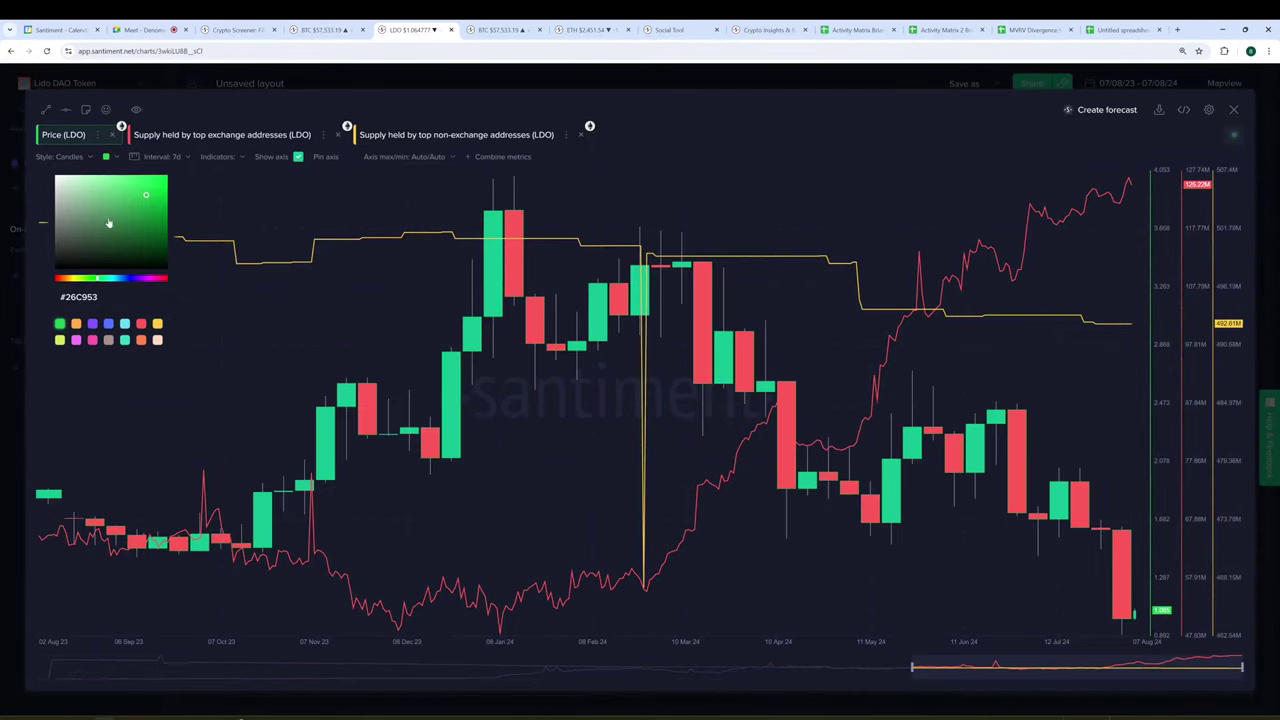
{"action": "left_click", "coordinate": [57, 219]}
{"action": "left_click", "coordinate": [140, 166]}
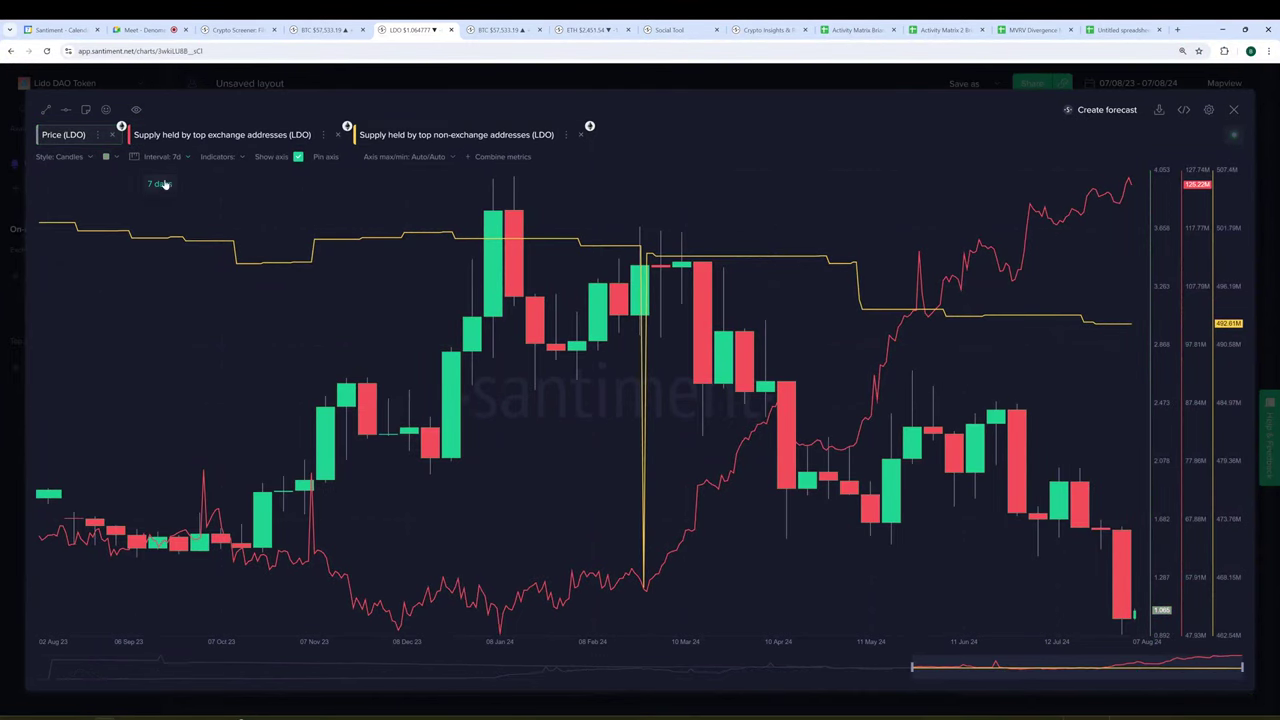
Recolour the exchange-supply line blue.
{"action": "left_click", "coordinate": [227, 141]}
{"action": "left_click", "coordinate": [93, 157]}
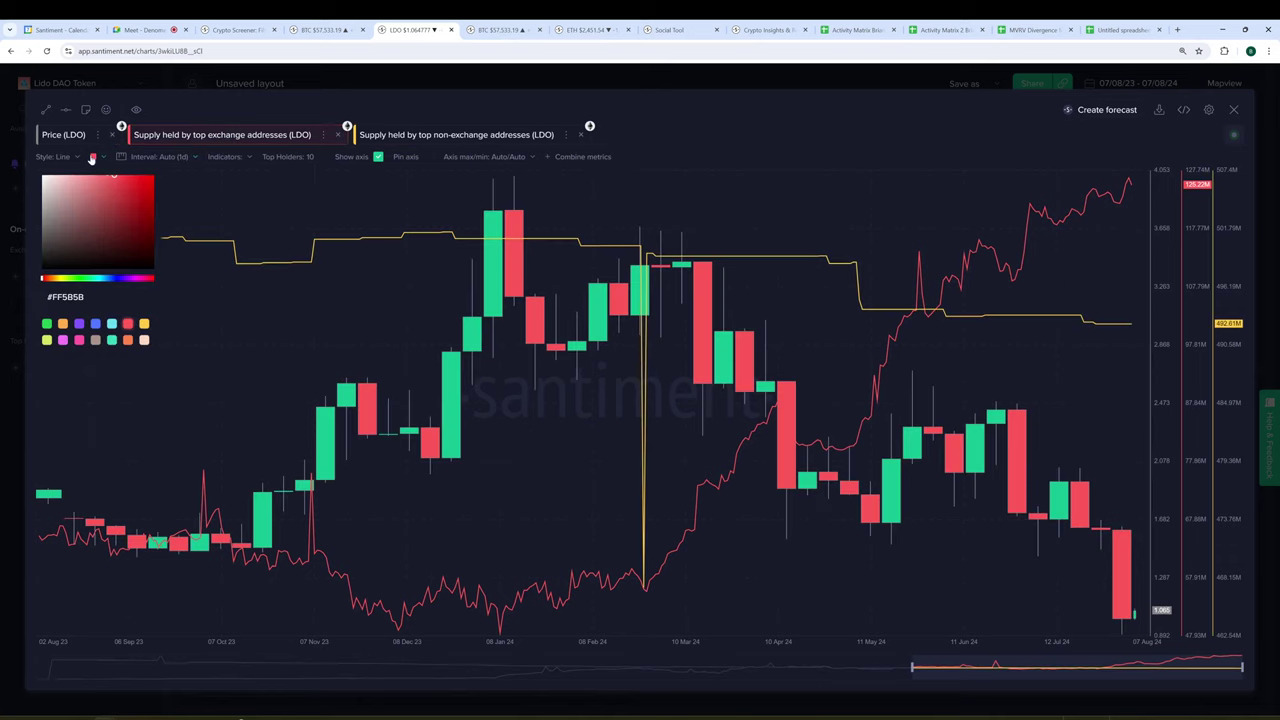
{"action": "left_click", "coordinate": [95, 324]}
{"action": "left_click", "coordinate": [811, 166]}
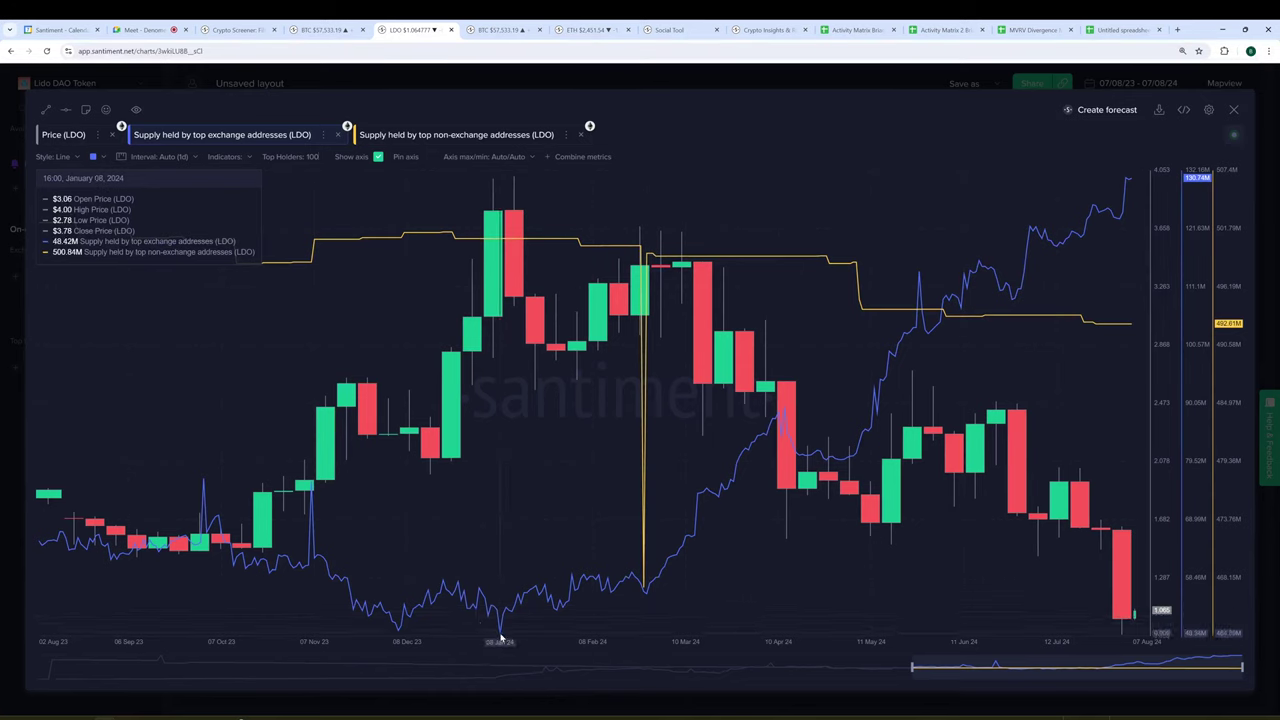
Mark a range from Jan 08 to the latest data and review each series' settings.
{"action": "left_click_drag", "start_coordinate": [500, 638], "coordinate": [1133, 347]}
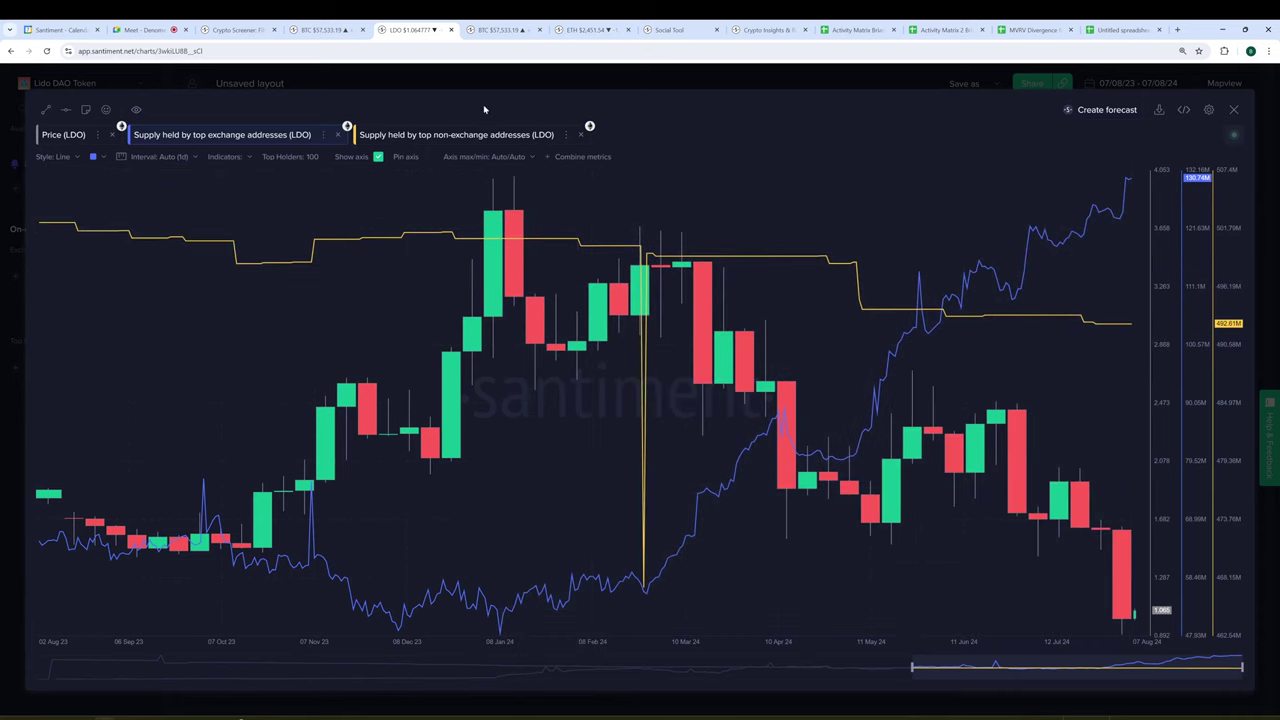
{"action": "left_click", "coordinate": [468, 136]}
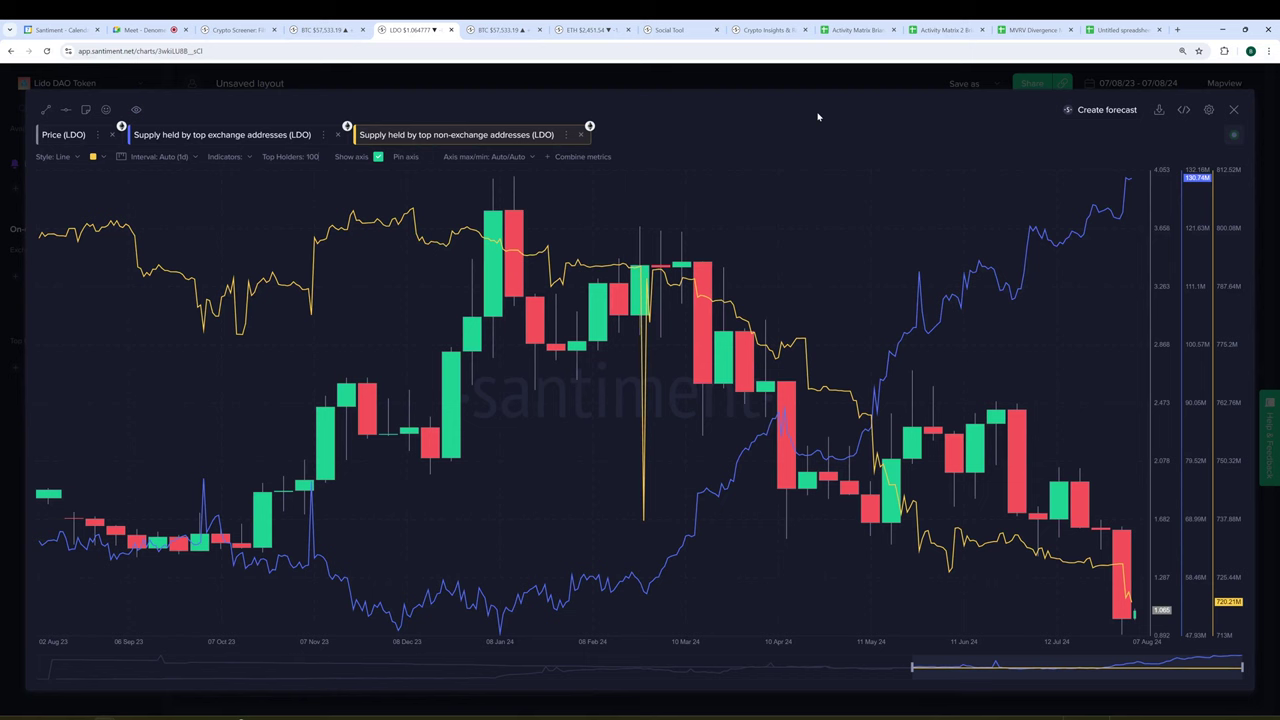
{"action": "left_click", "coordinate": [75, 134]}
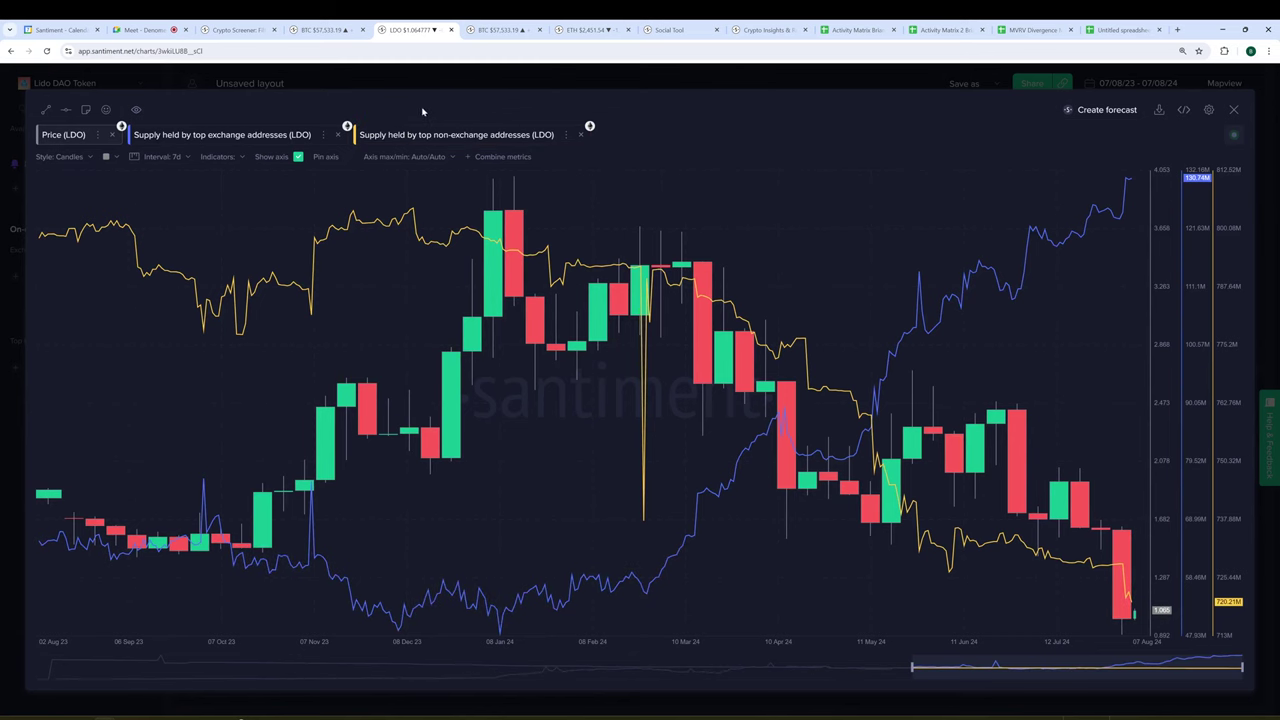
{"action": "left_click", "coordinate": [197, 141]}
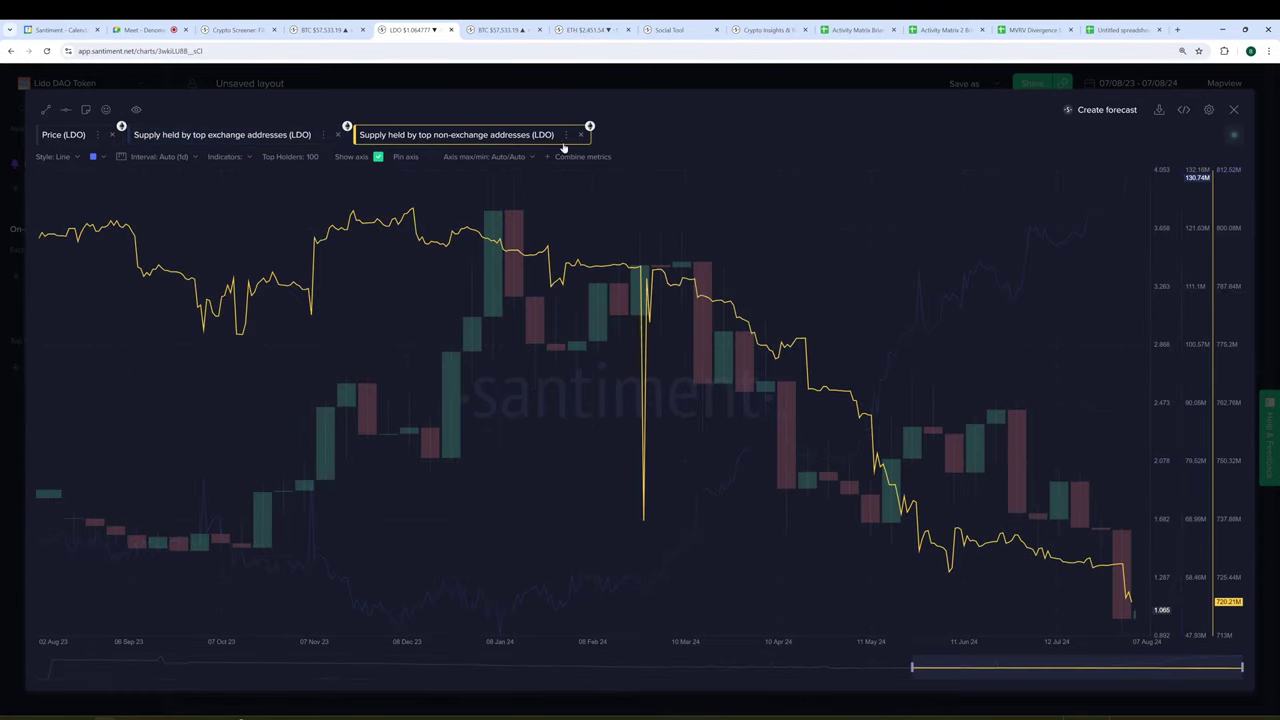
{"action": "left_click", "coordinate": [460, 136]}
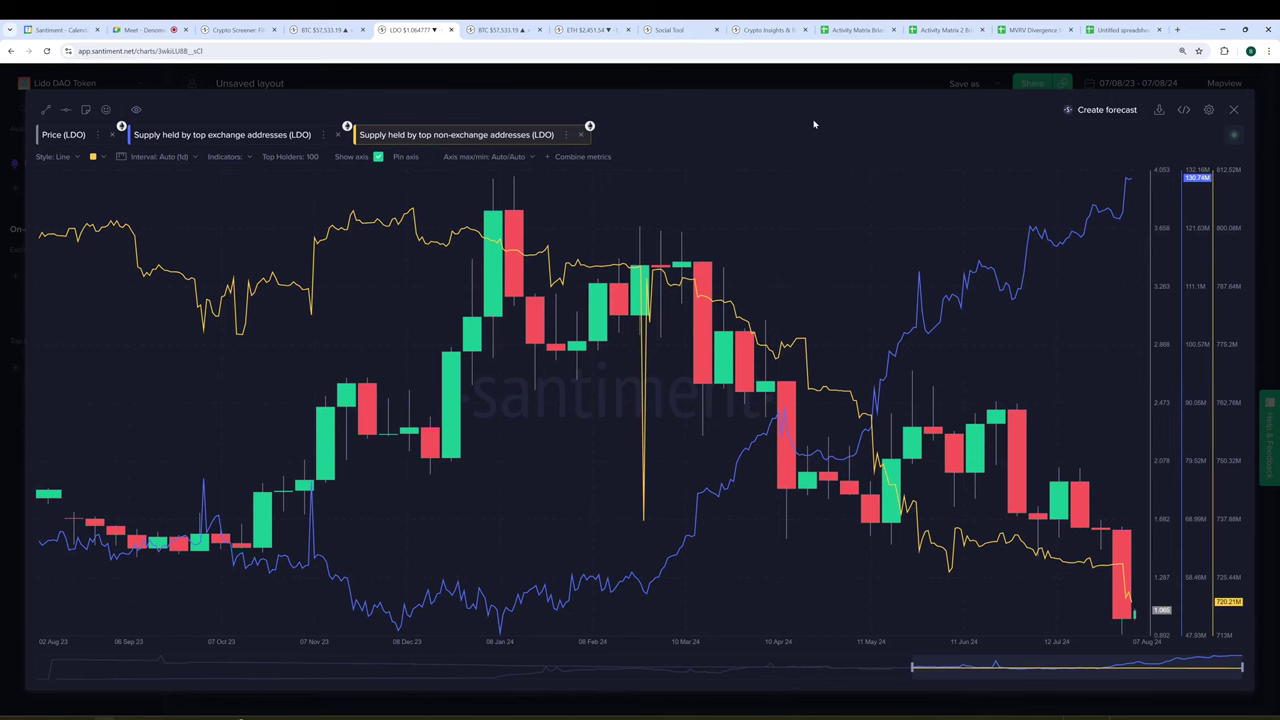
Add Supply on Exchanges (as % of total supply) to the combined LDO chart and view it full screen.
{"action": "left_click", "coordinate": [644, 82]}
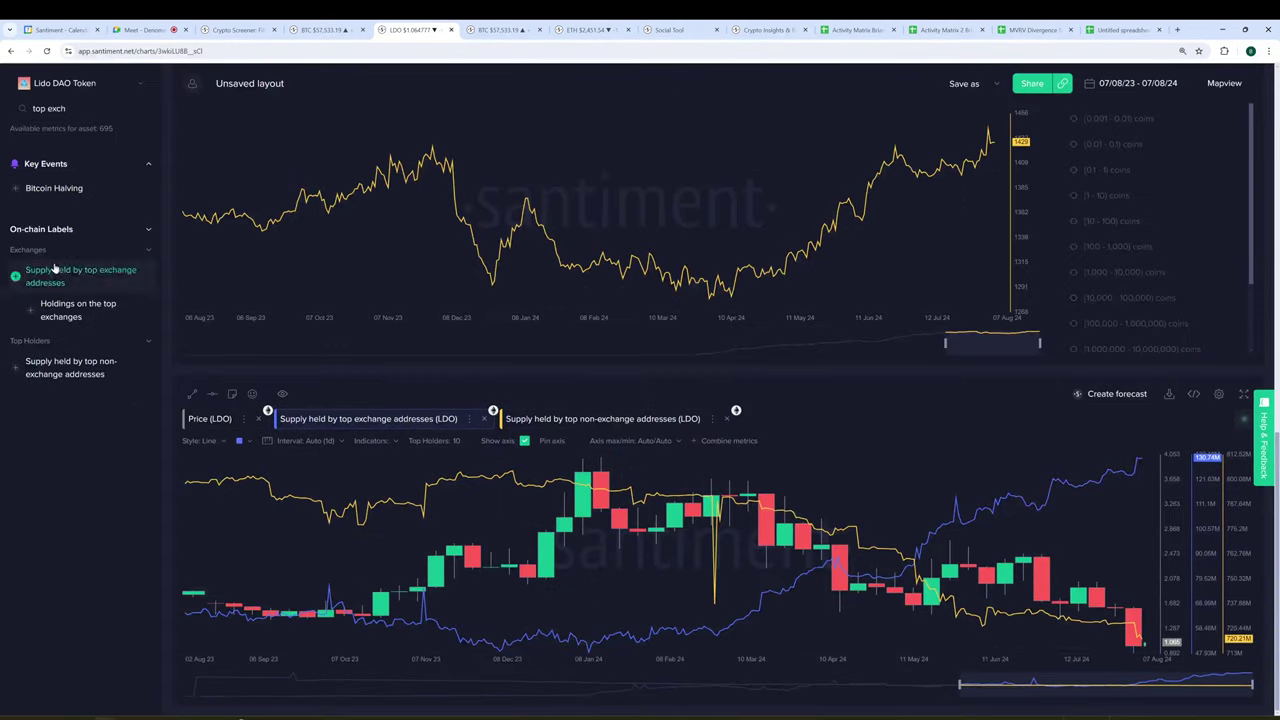
{"action": "triple_click", "coordinate": [48, 108]}
{"action": "type", "text": "suppl"}
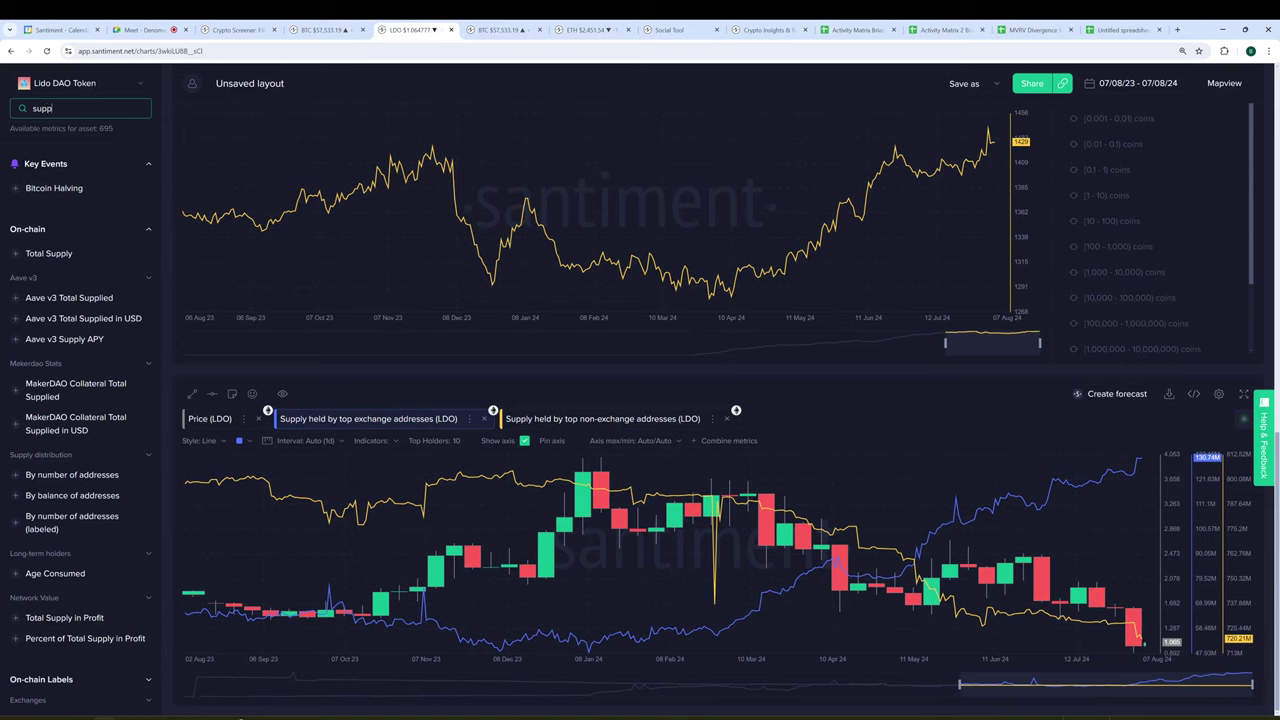
{"action": "type", "text": "y on exc"}
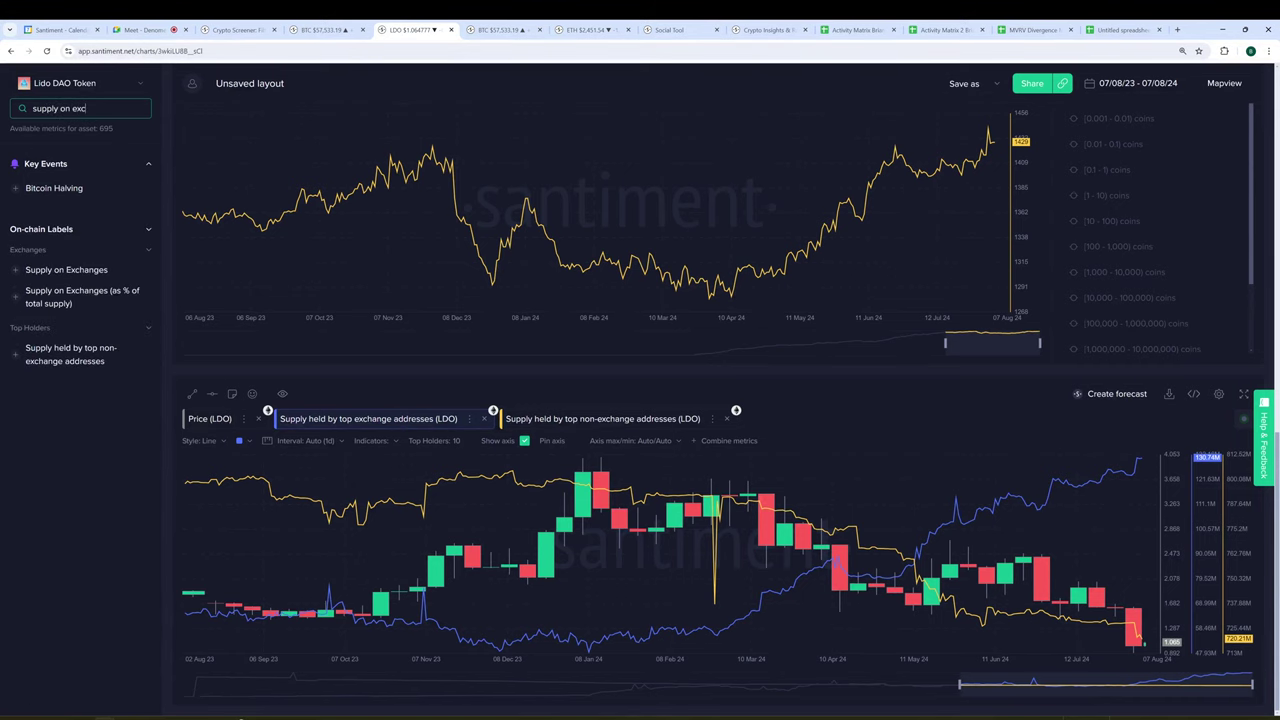
{"action": "left_click", "coordinate": [96, 296]}
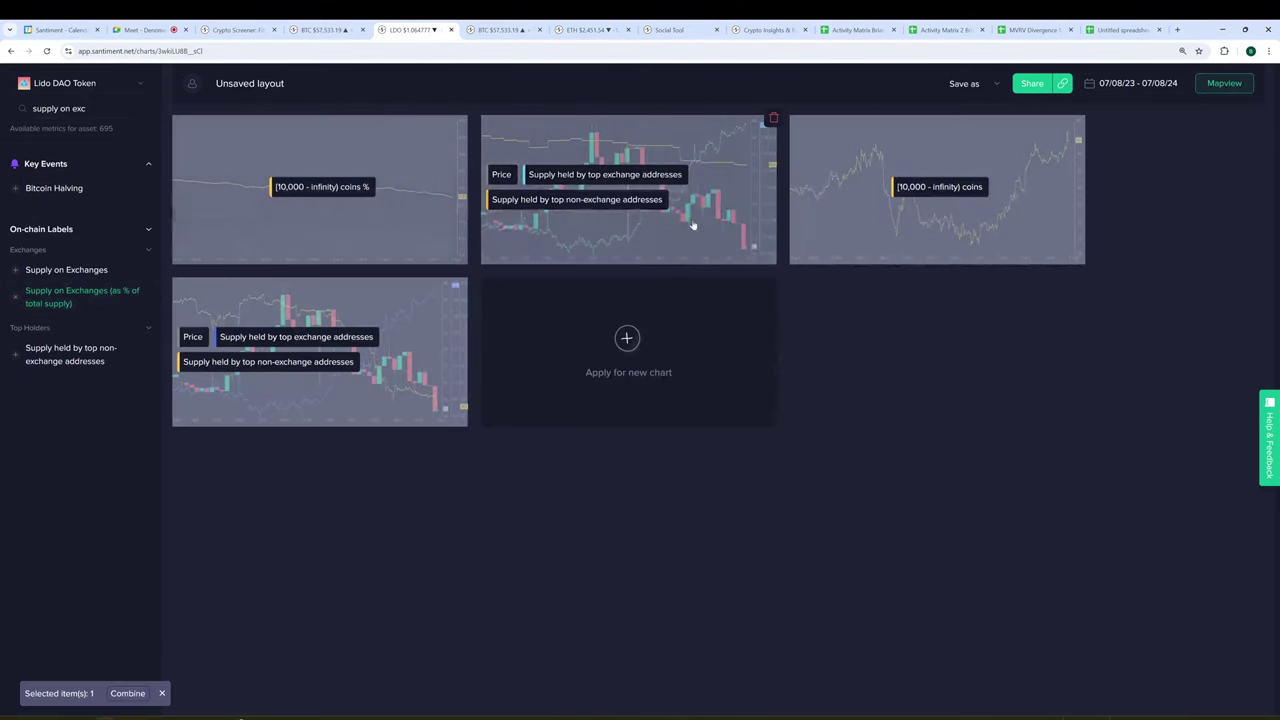
{"action": "left_click", "coordinate": [386, 360]}
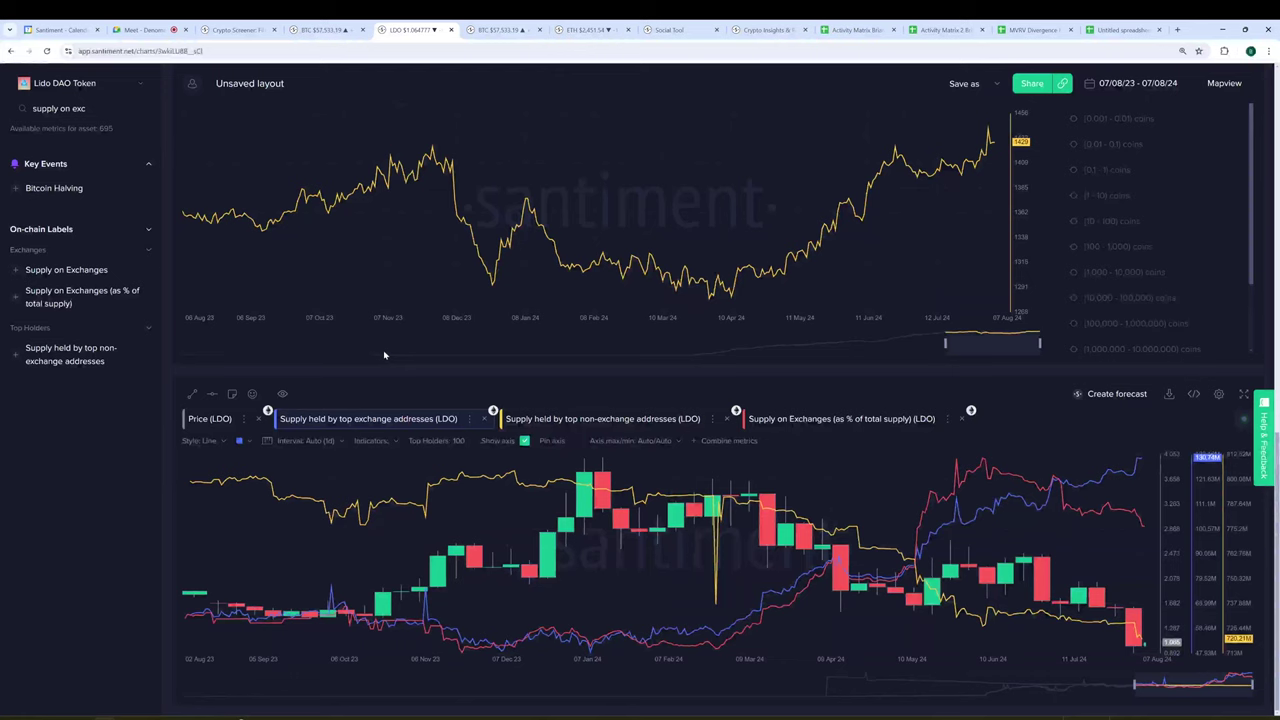
{"action": "left_click", "coordinate": [1244, 394]}
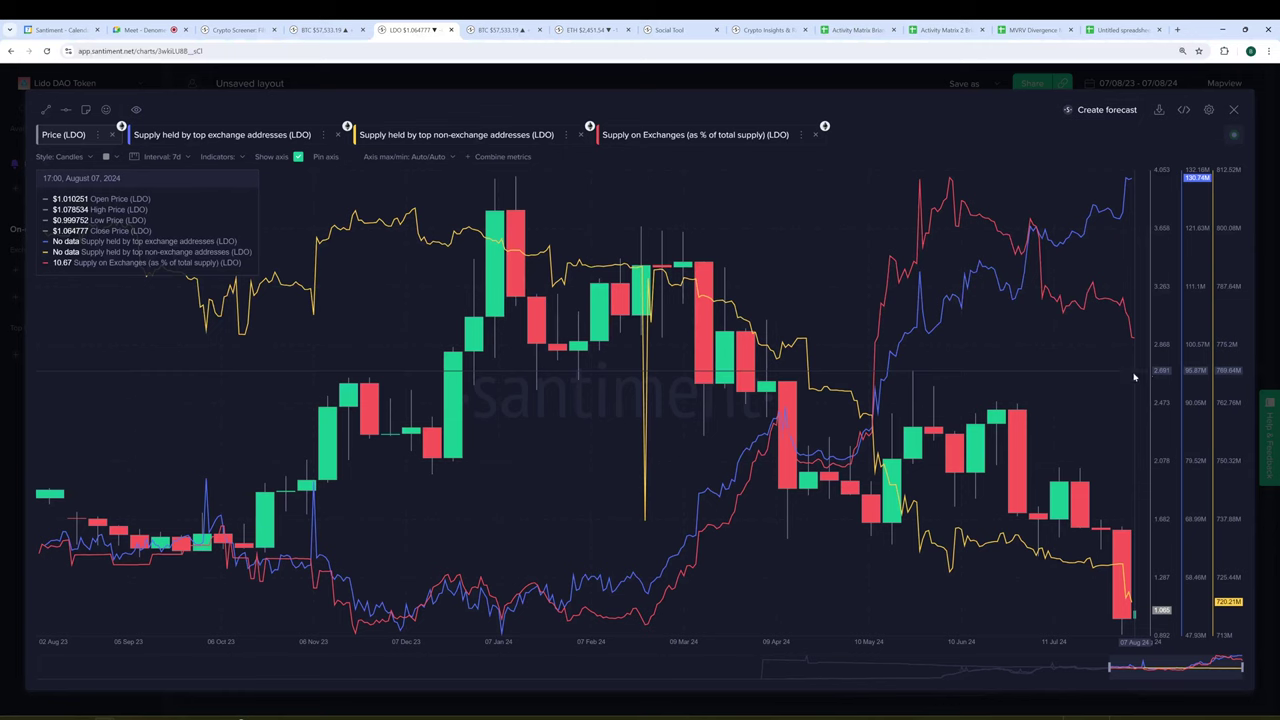
{"action": "left_click", "coordinate": [871, 75]}
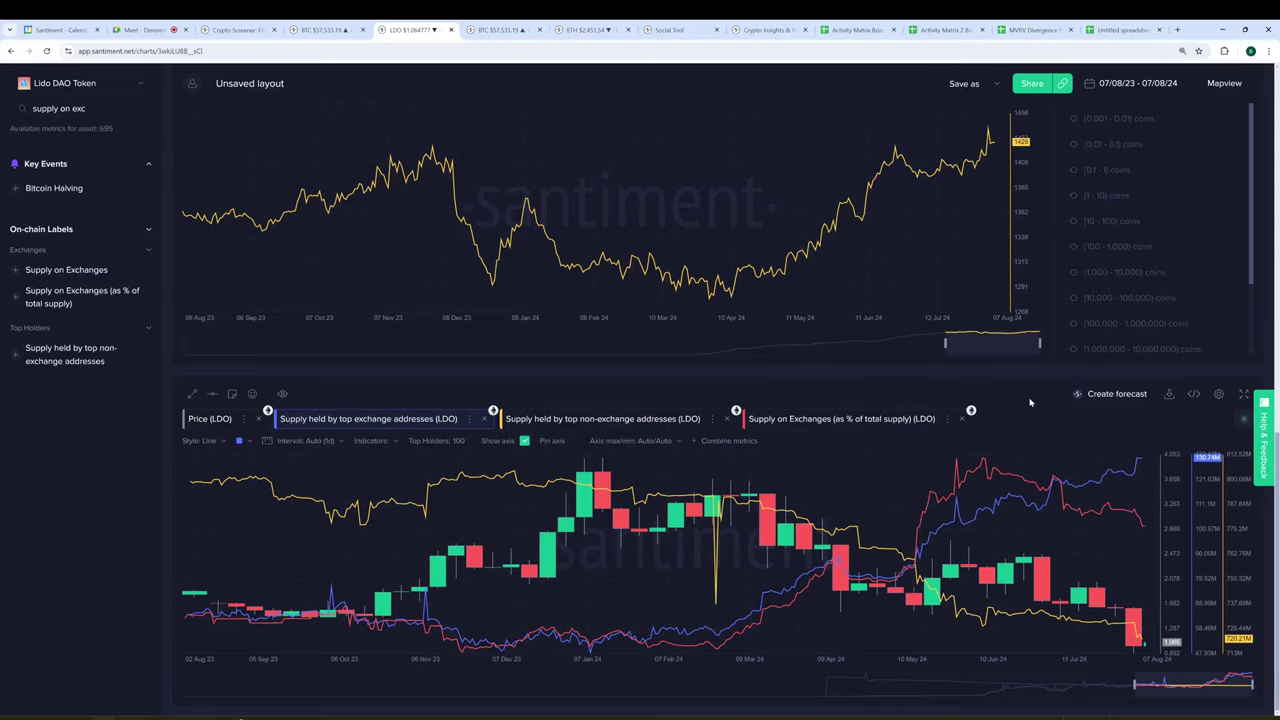
{"action": "left_click", "coordinate": [1243, 394]}
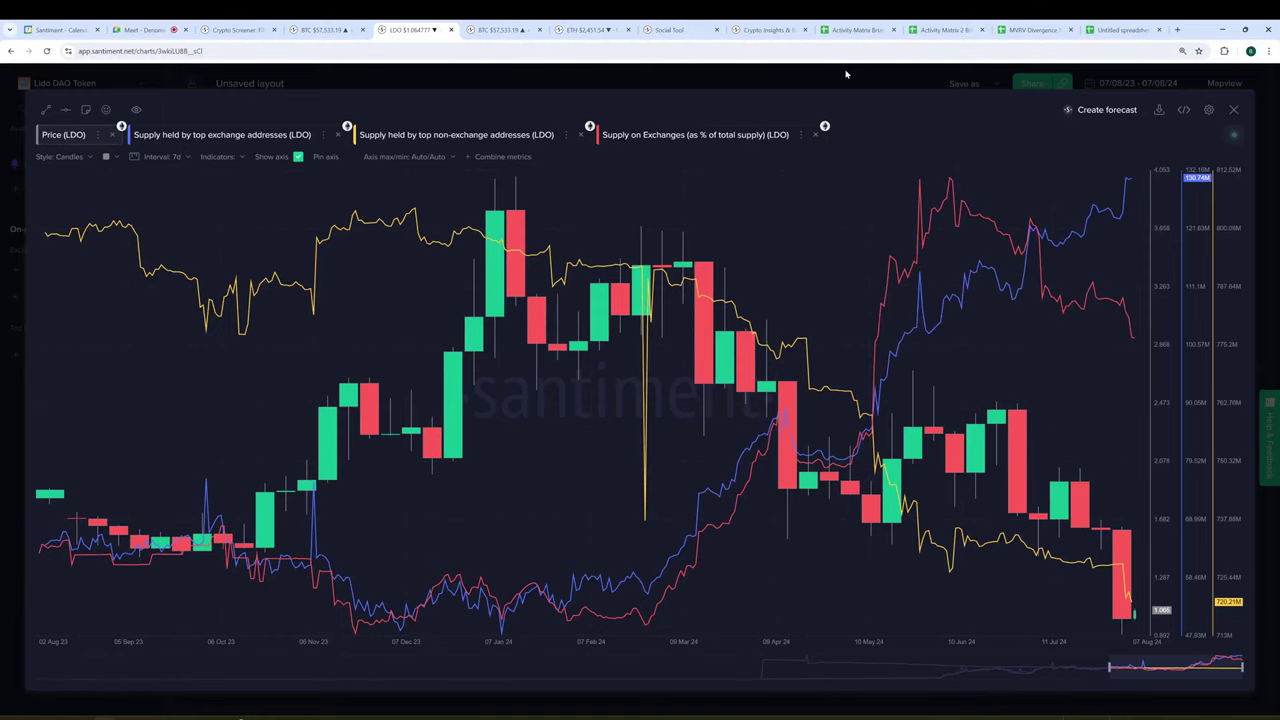
Switch to the Bitcoin sentiment chart page and briefly view its chart full screen.
{"action": "left_click", "coordinate": [467, 33]}
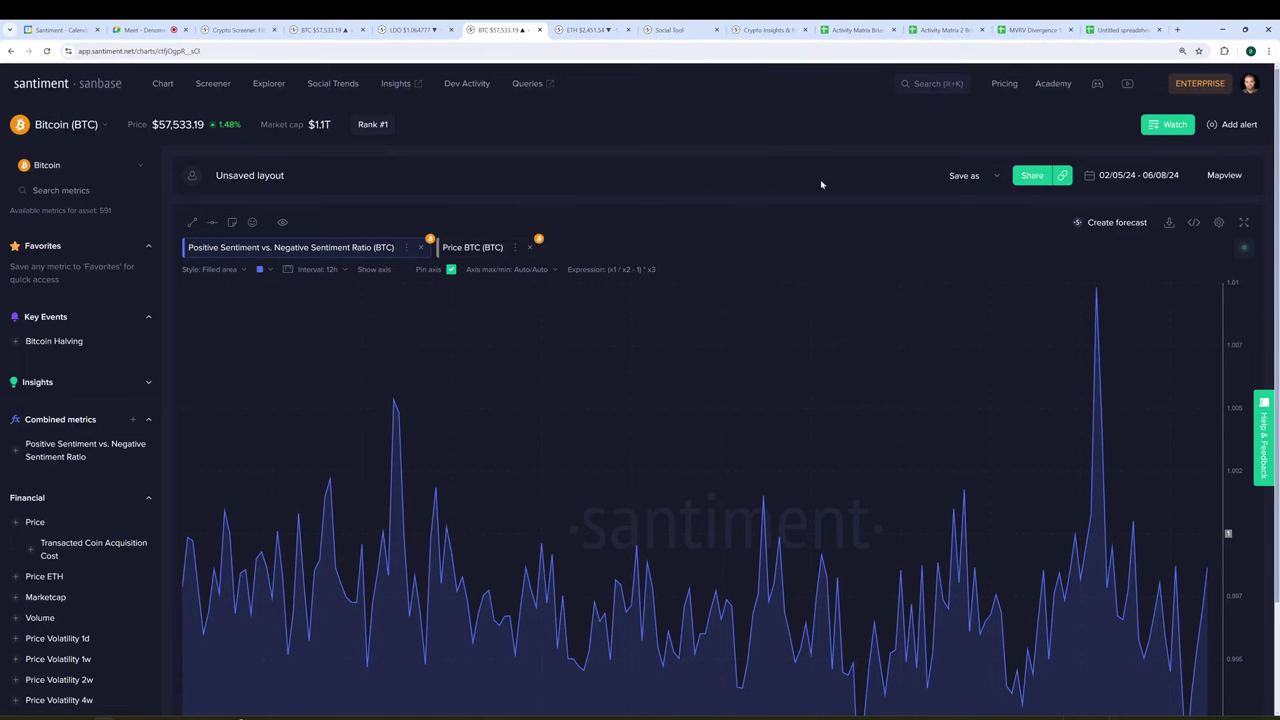
{"action": "scroll", "coordinate": [849, 182], "scroll_direction": "down", "scroll_amount": 1}
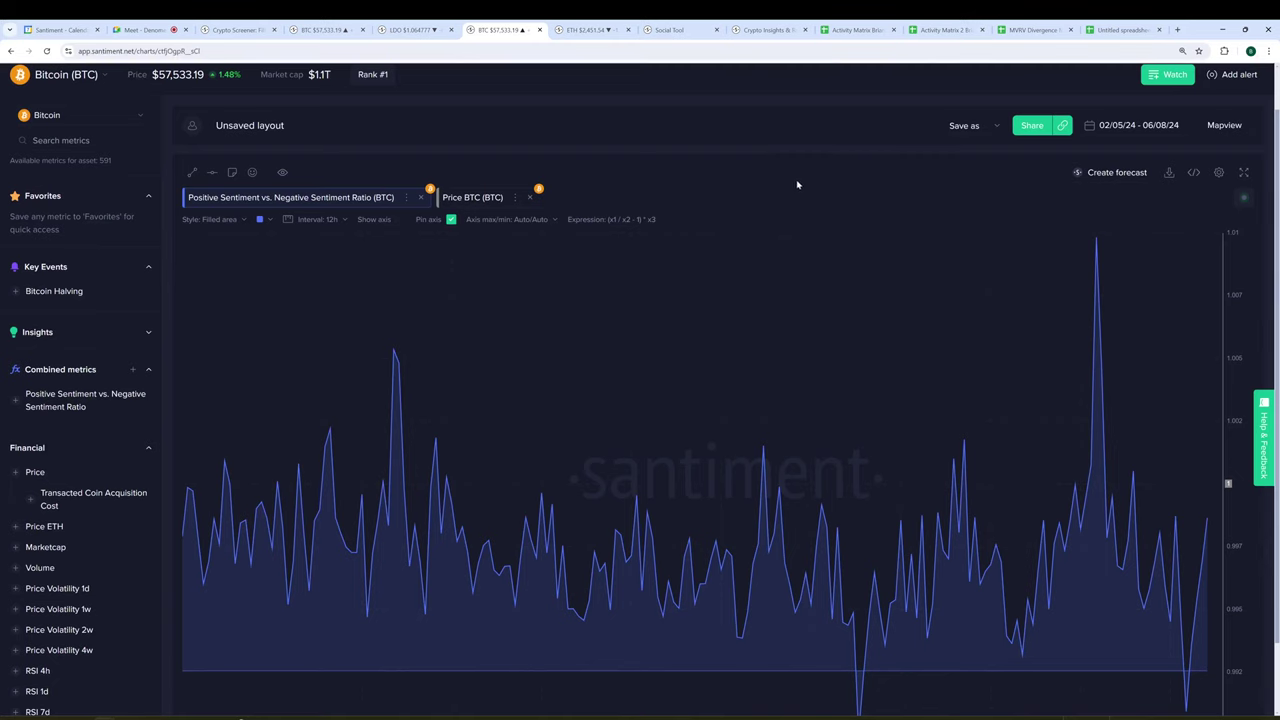
{"action": "left_click", "coordinate": [1244, 172]}
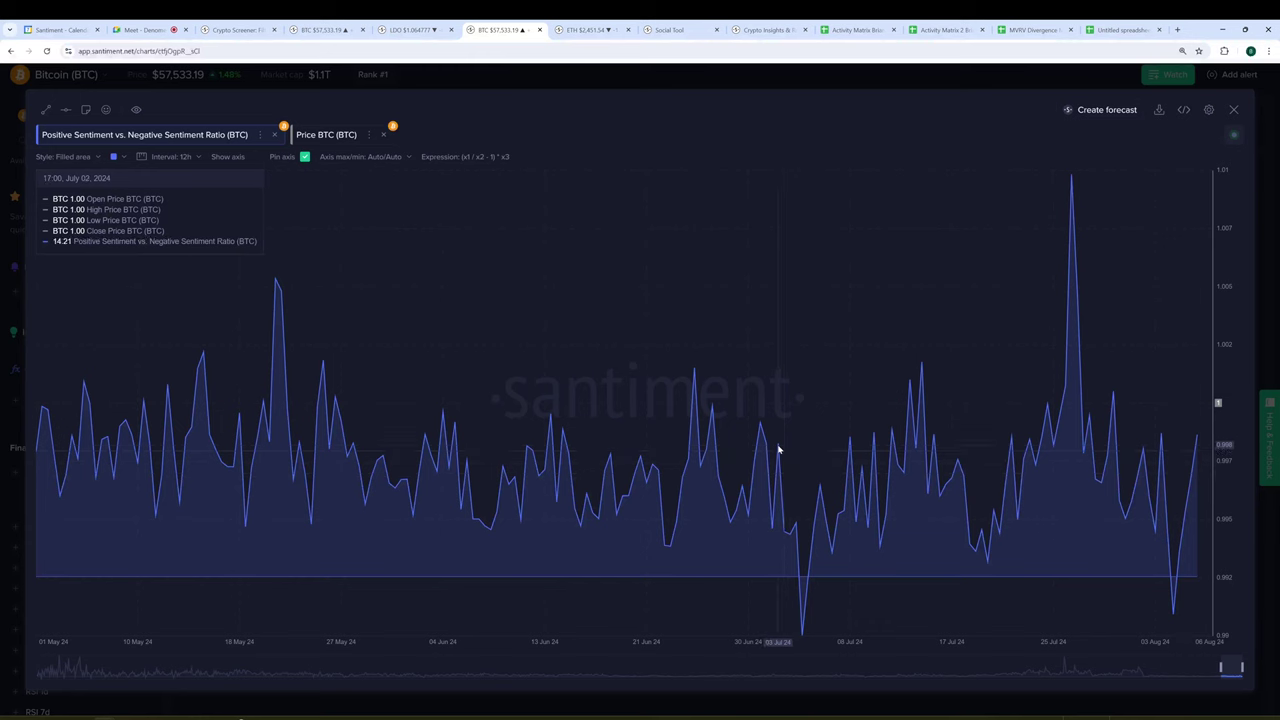
{"action": "left_click", "coordinate": [549, 93]}
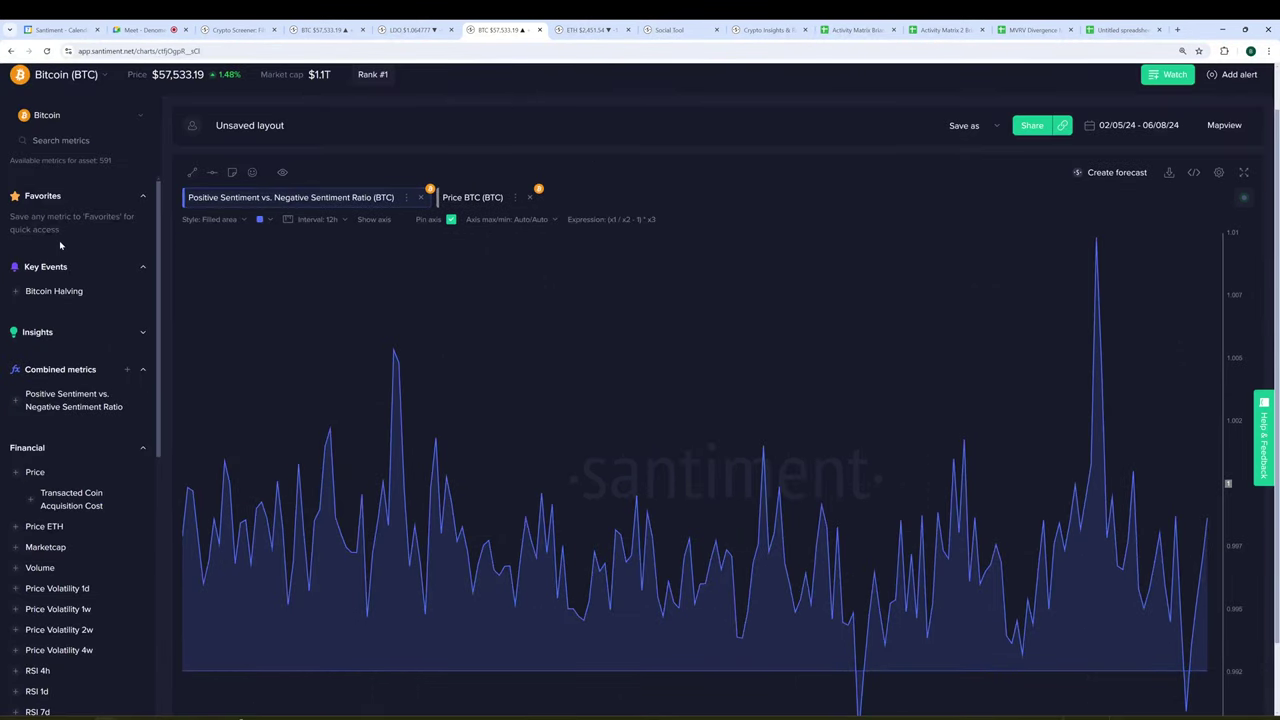
Search 'positiv' and pick Positive Sentiment vs. Negative Sentiment Ratio.
{"action": "left_click", "coordinate": [80, 140]}
{"action": "type", "text": "positiv"}
{"action": "left_click", "coordinate": [62, 296]}
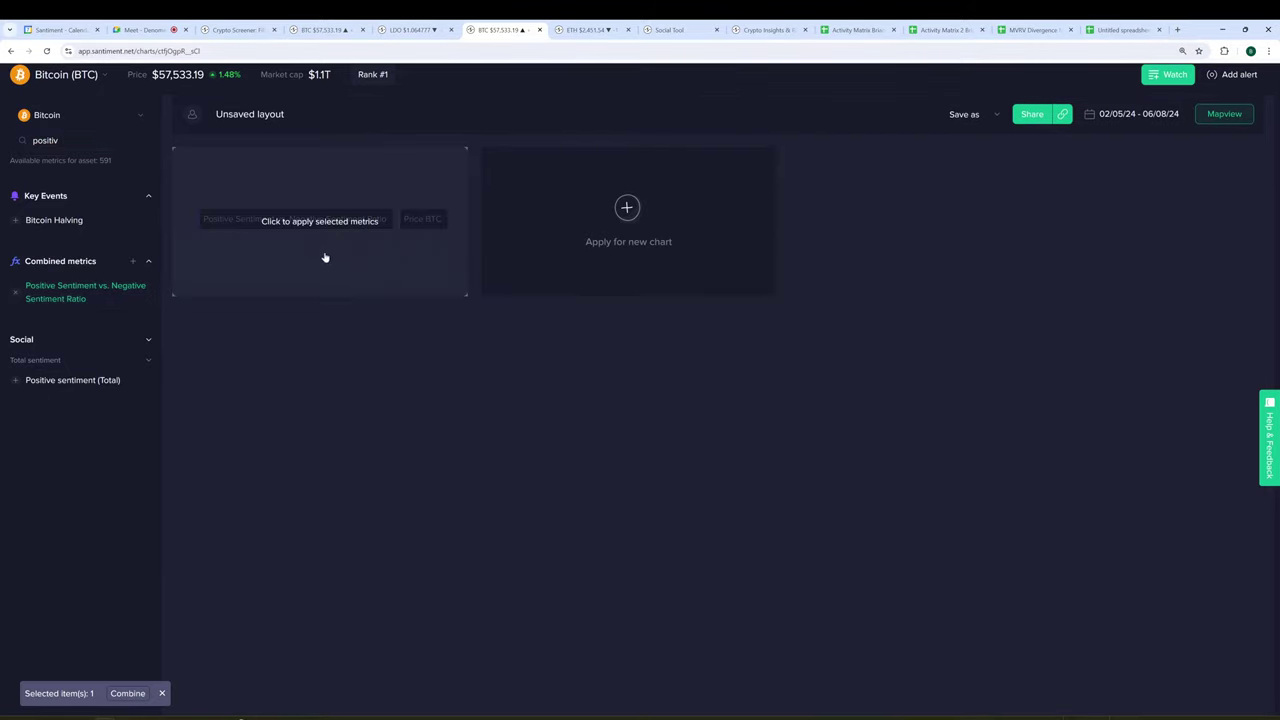
Add Positive sentiment (Total) and Negative sentiment (Total) to the metric combination.
{"action": "left_click", "coordinate": [126, 693]}
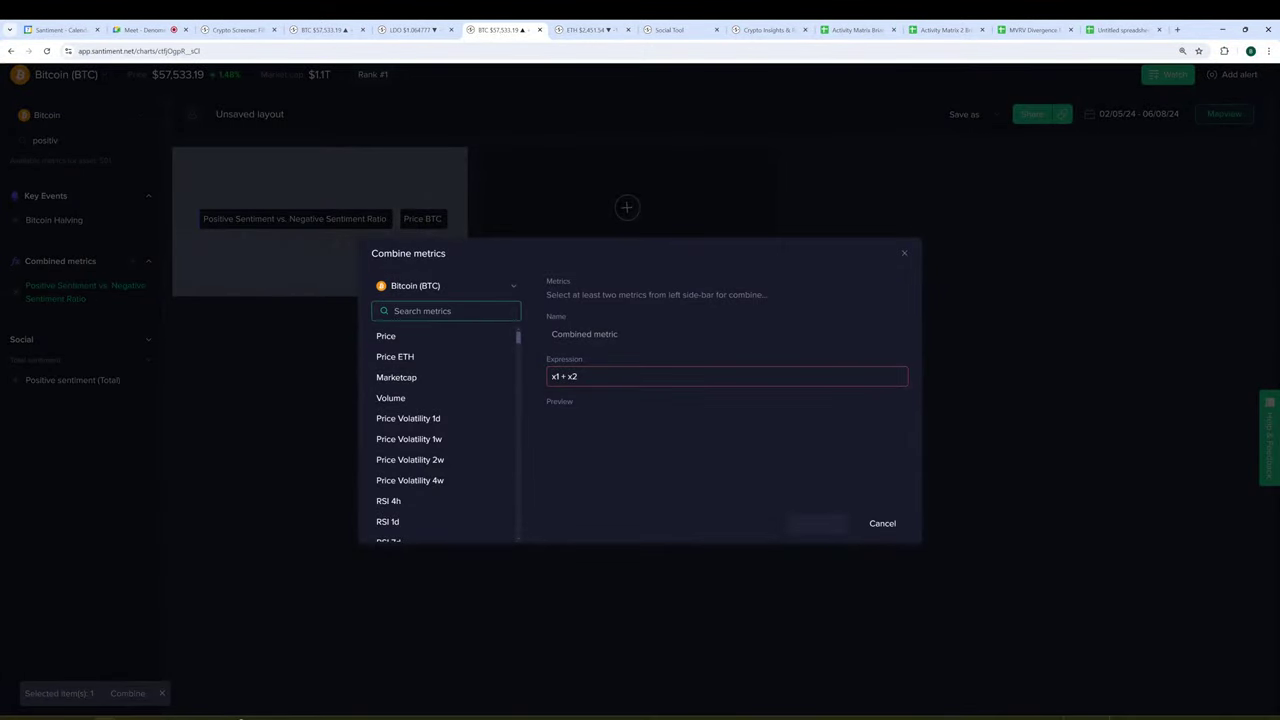
{"action": "type", "text": "p"}
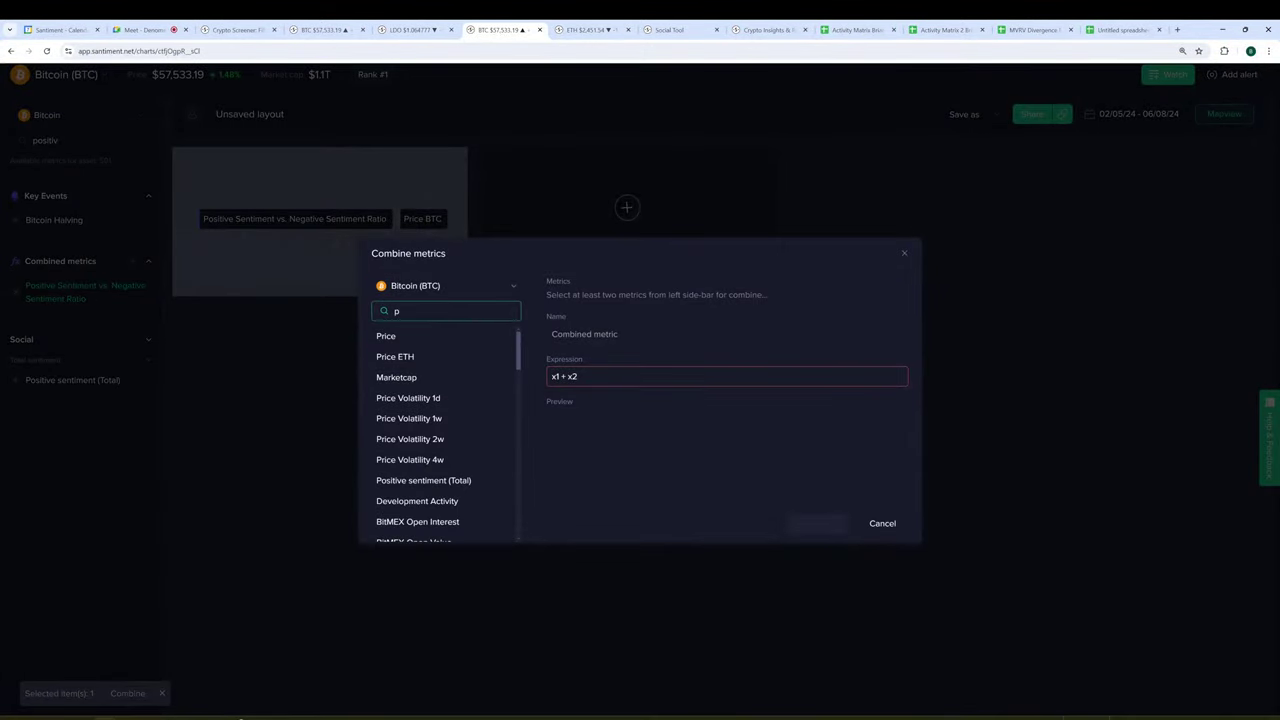
{"action": "key", "text": "BackSpace"}
{"action": "type", "text": "positive"}
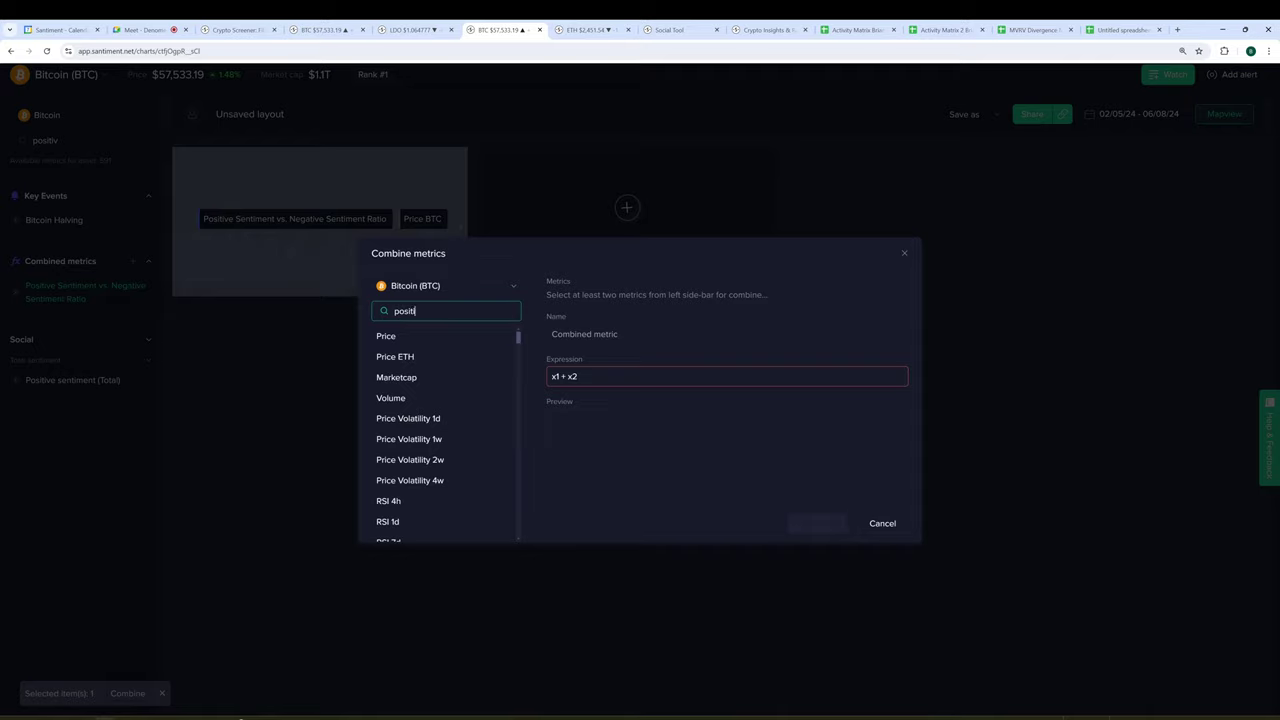
{"action": "left_click", "coordinate": [418, 337]}
{"action": "key", "text": "ctrl+a"}
{"action": "type", "text": "negative"}
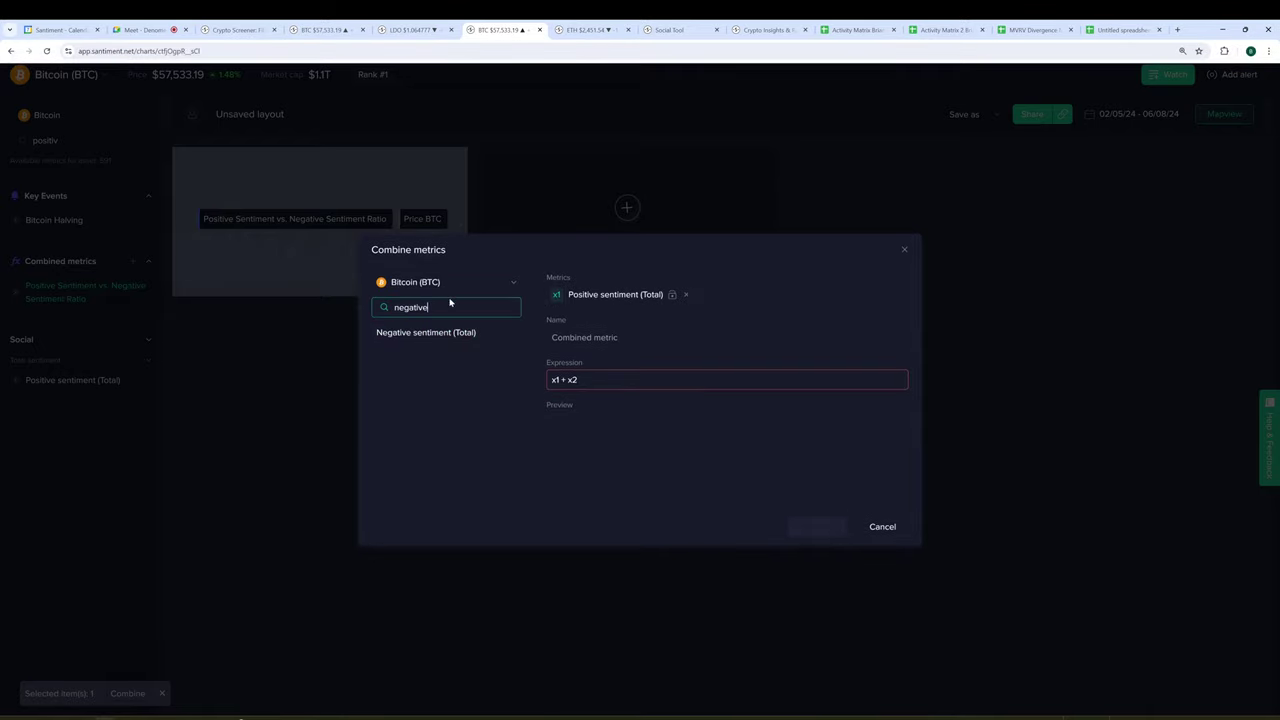
{"action": "left_click", "coordinate": [445, 333]}
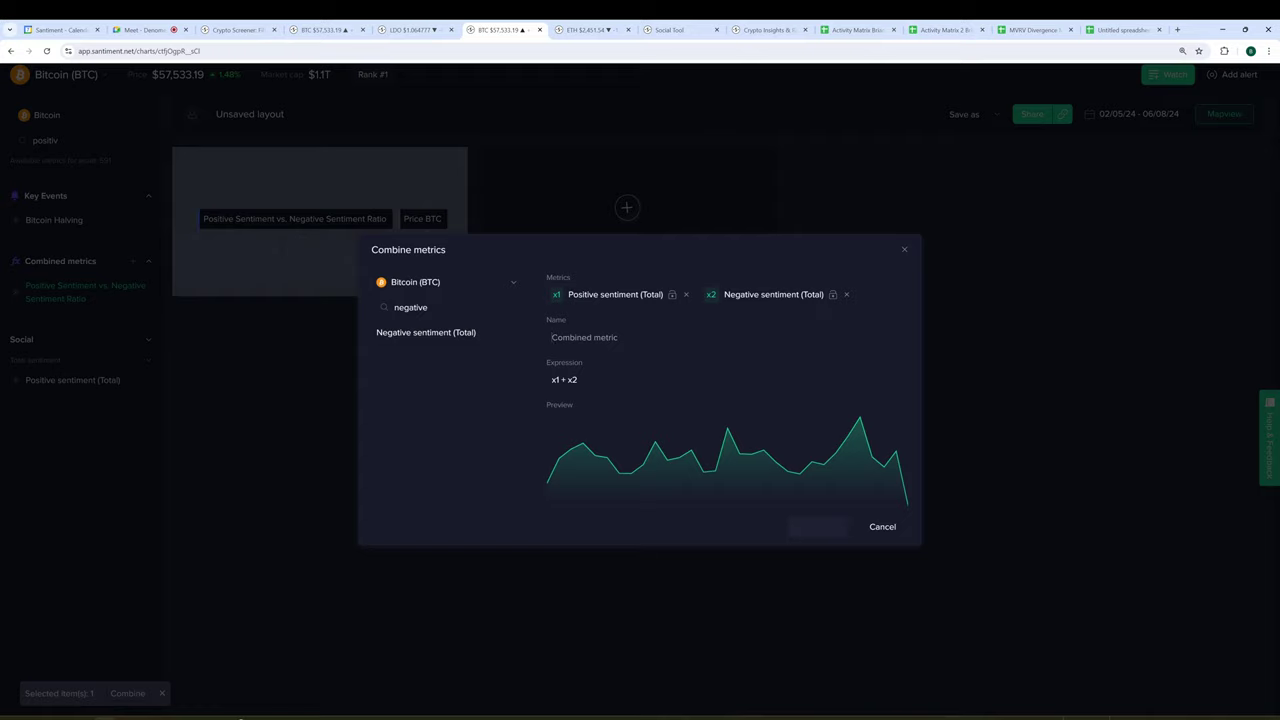
Set the expression to x1 / x2, name it 'Positive Sentiment/ / Negative Sentiment', and combine.
{"action": "left_click", "coordinate": [585, 337]}
{"action": "left_click", "coordinate": [565, 380]}
{"action": "key", "text": "BackSpace"}
{"action": "type", "text": "/"}
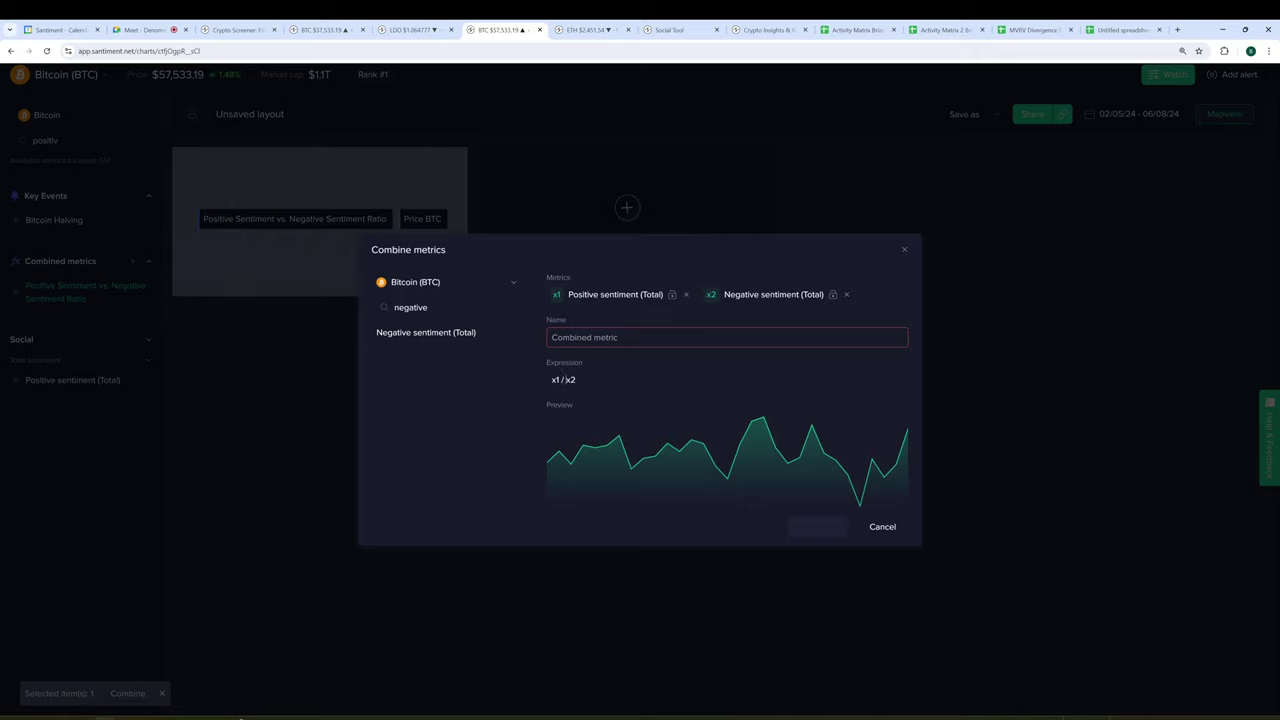
{"action": "left_click", "coordinate": [585, 337]}
{"action": "type", "text": "Positive Sentiment/"}
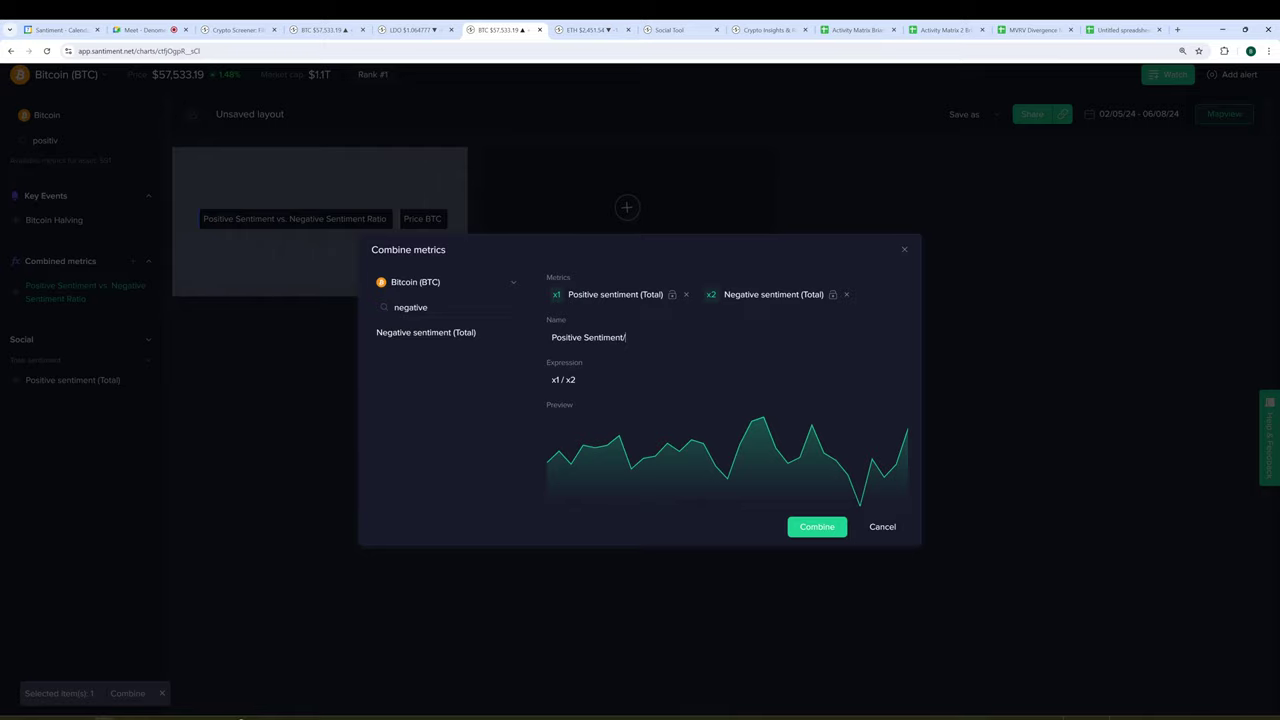
{"action": "key", "text": "BackSpace"}
{"action": "type", "text": " / Negative Sentiment"}
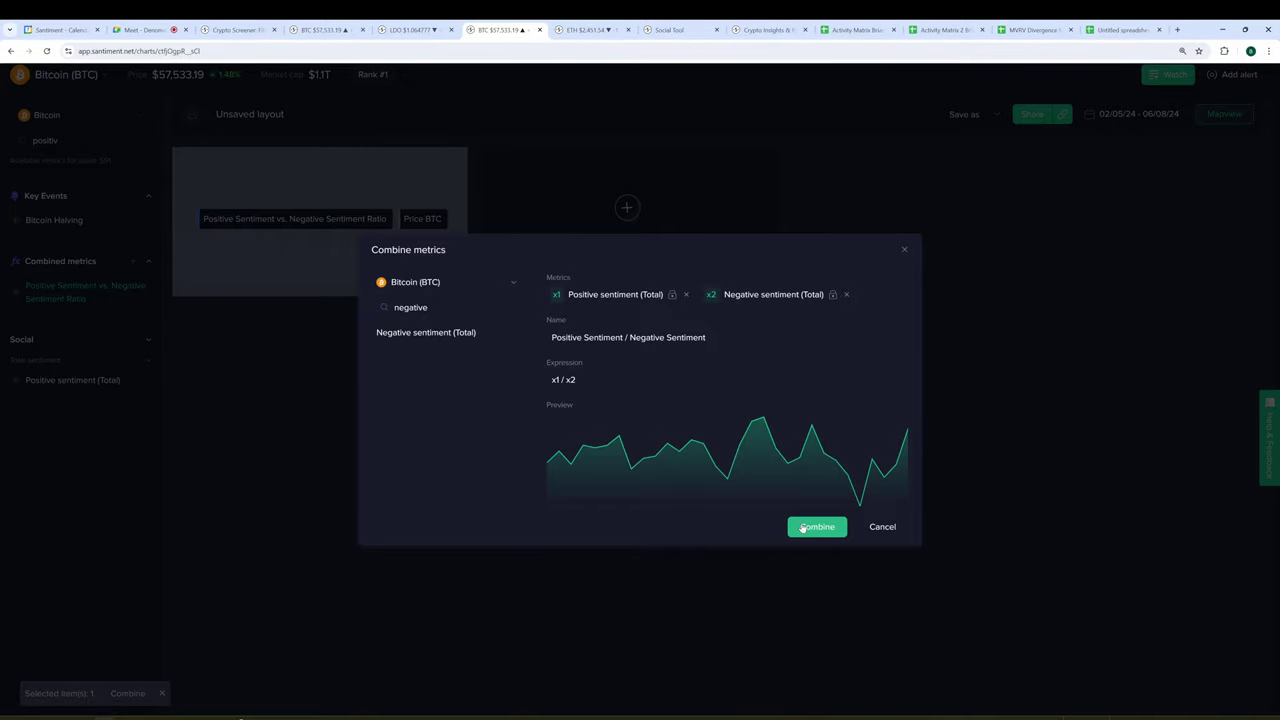
{"action": "left_click", "coordinate": [804, 527]}
Plot the sentiment ratio on a new chart with a 12-hour interval.
{"action": "left_click", "coordinate": [598, 230]}
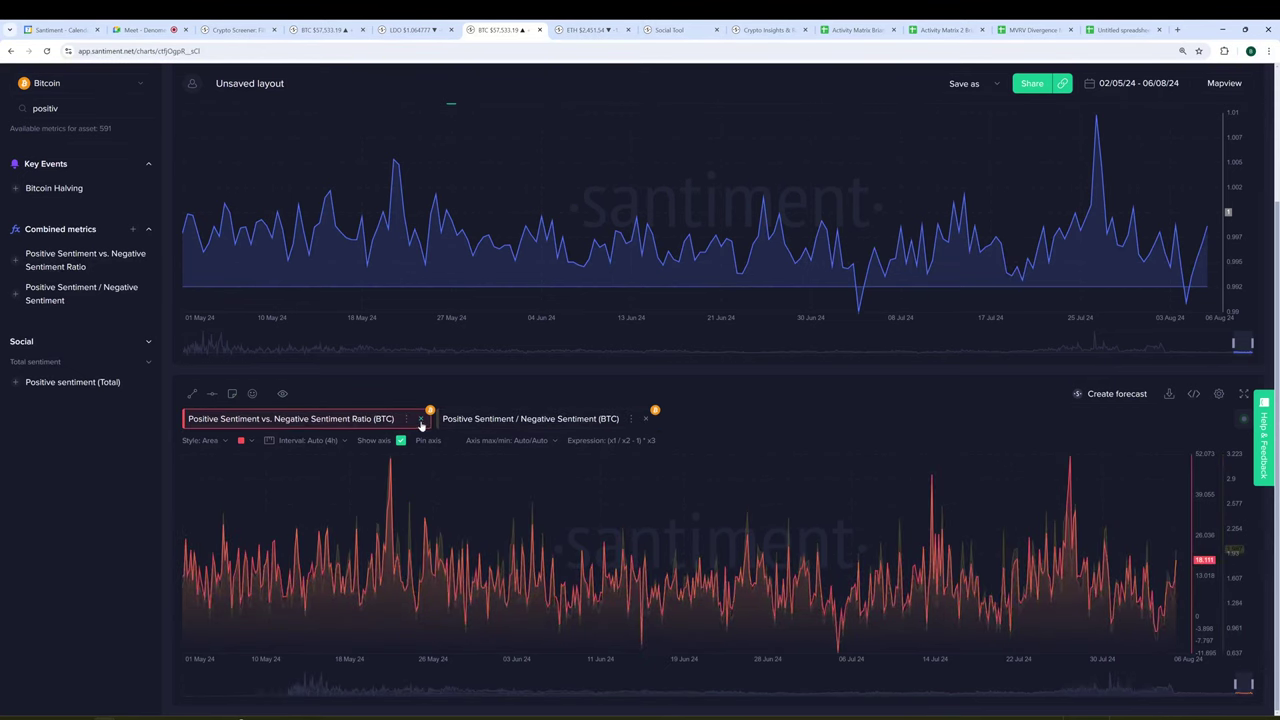
{"action": "left_click", "coordinate": [562, 425]}
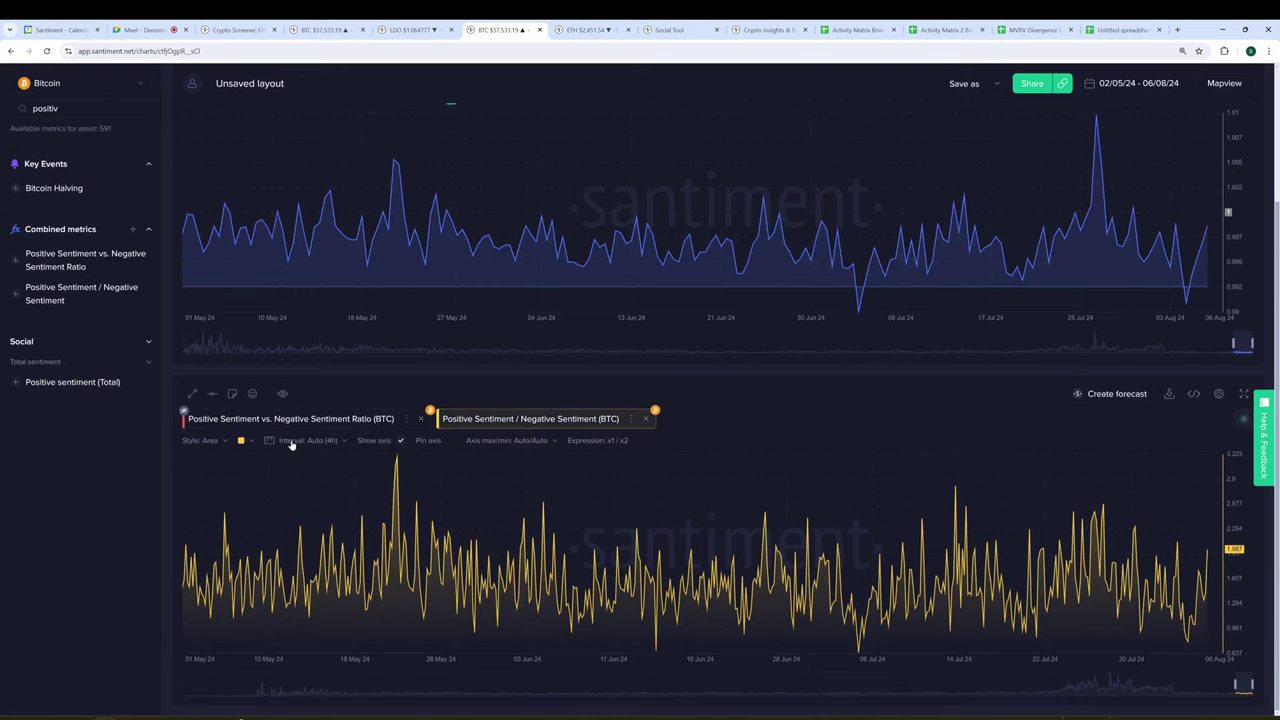
{"action": "left_click", "coordinate": [293, 441]}
{"action": "scroll", "coordinate": [300, 545], "scroll_direction": "down", "scroll_amount": 3}
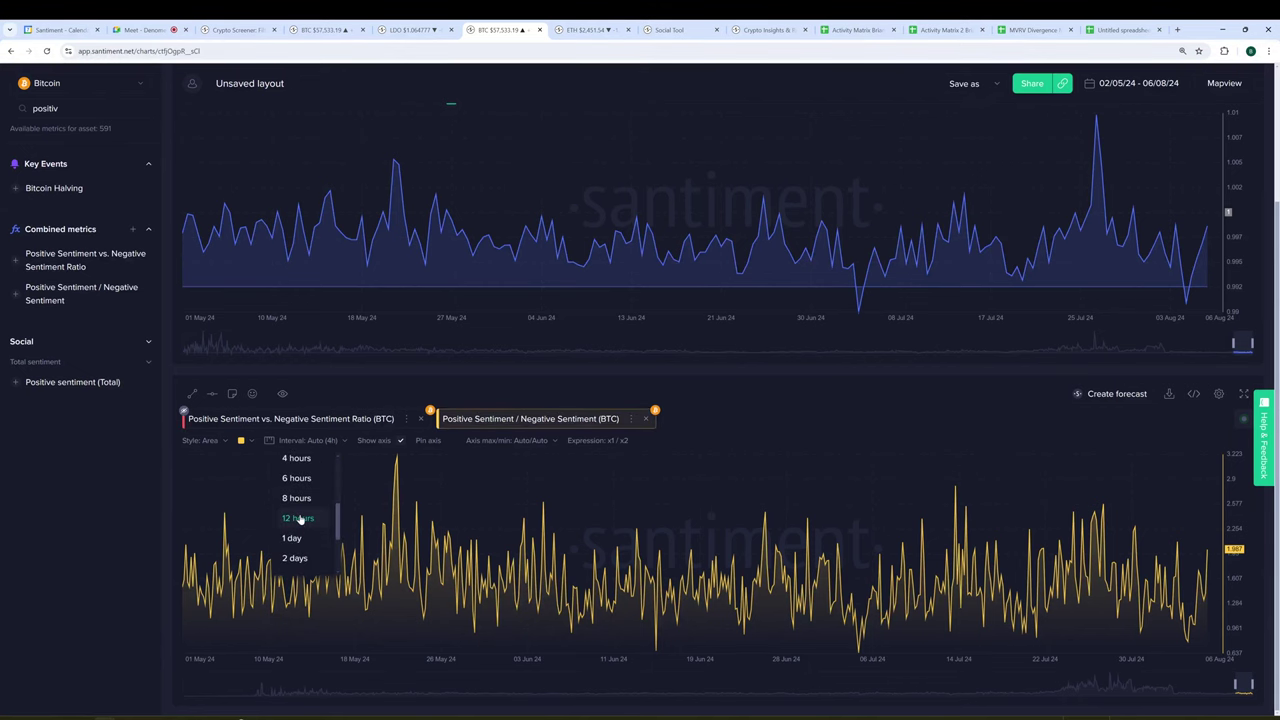
{"action": "left_click", "coordinate": [297, 518]}
Add BTC price to the new chart as candlesticks and enlarge it to full view.
{"action": "left_click", "coordinate": [58, 108]}
{"action": "key", "text": "ctrl+a"}
{"action": "type", "text": "p"}
{"action": "left_click_drag", "start_coordinate": [34, 253], "coordinate": [527, 229]}
{"action": "left_click", "coordinate": [688, 418]}
{"action": "left_click", "coordinate": [200, 441]}
{"action": "left_click", "coordinate": [198, 566]}
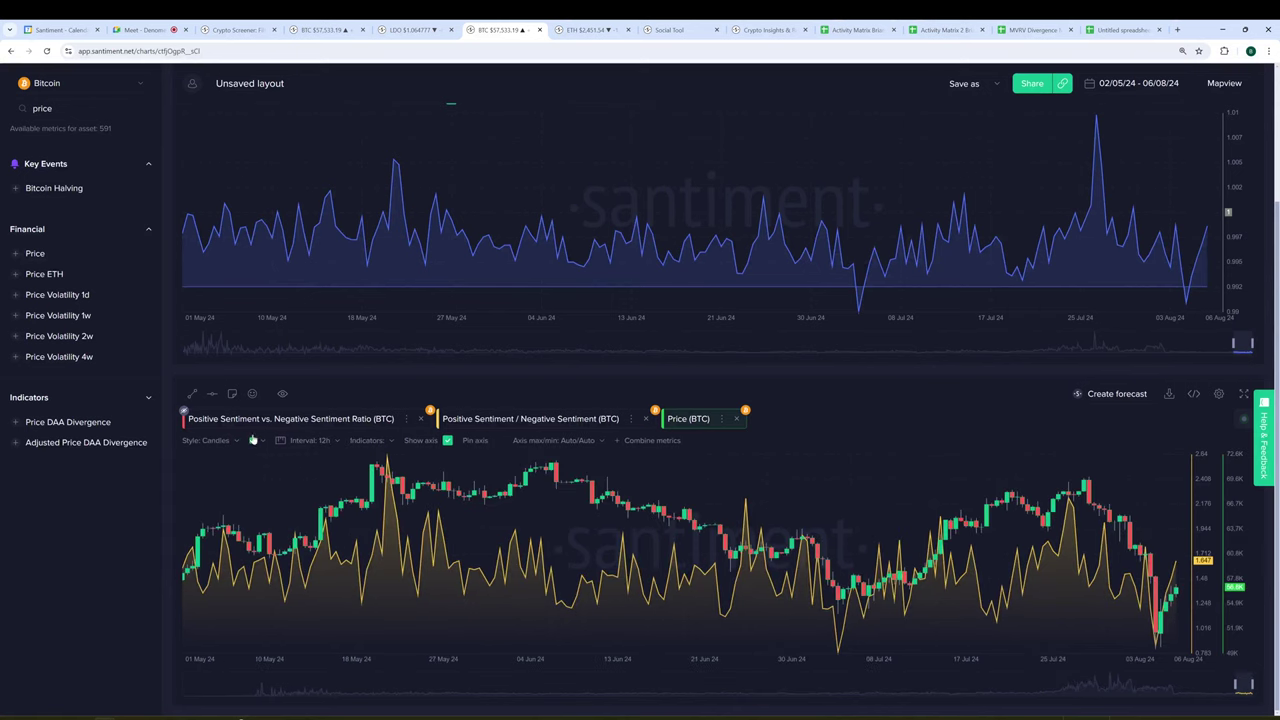
{"action": "left_click", "coordinate": [253, 441]}
{"action": "left_click", "coordinate": [183, 502]}
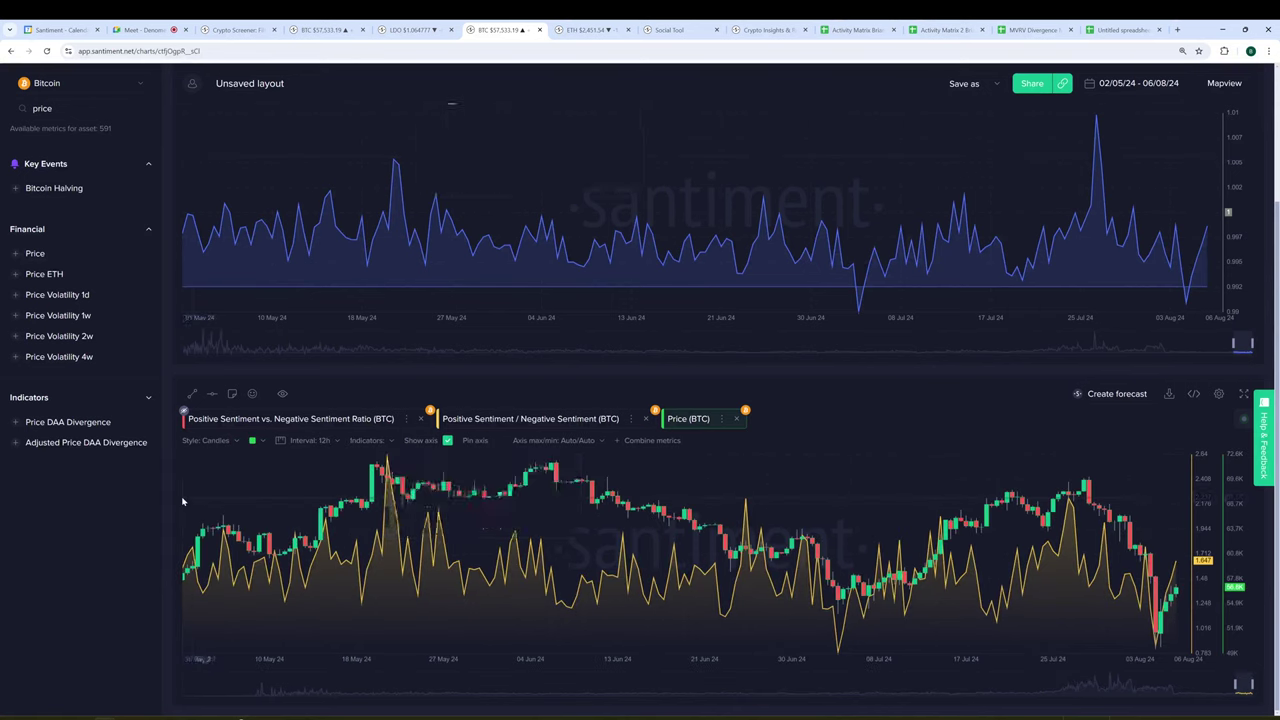
{"action": "left_click", "coordinate": [1241, 395]}
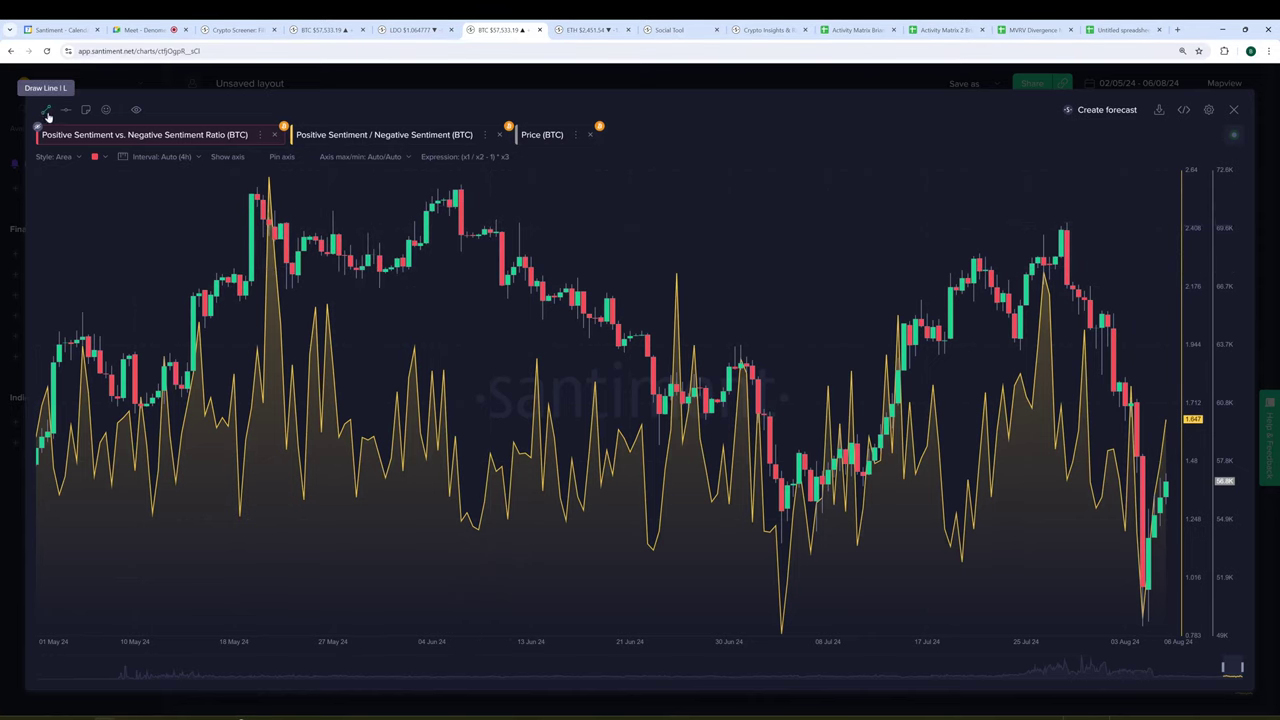
Place a rocket marker on the 21 May sentiment peak.
{"action": "left_click", "coordinate": [106, 110]}
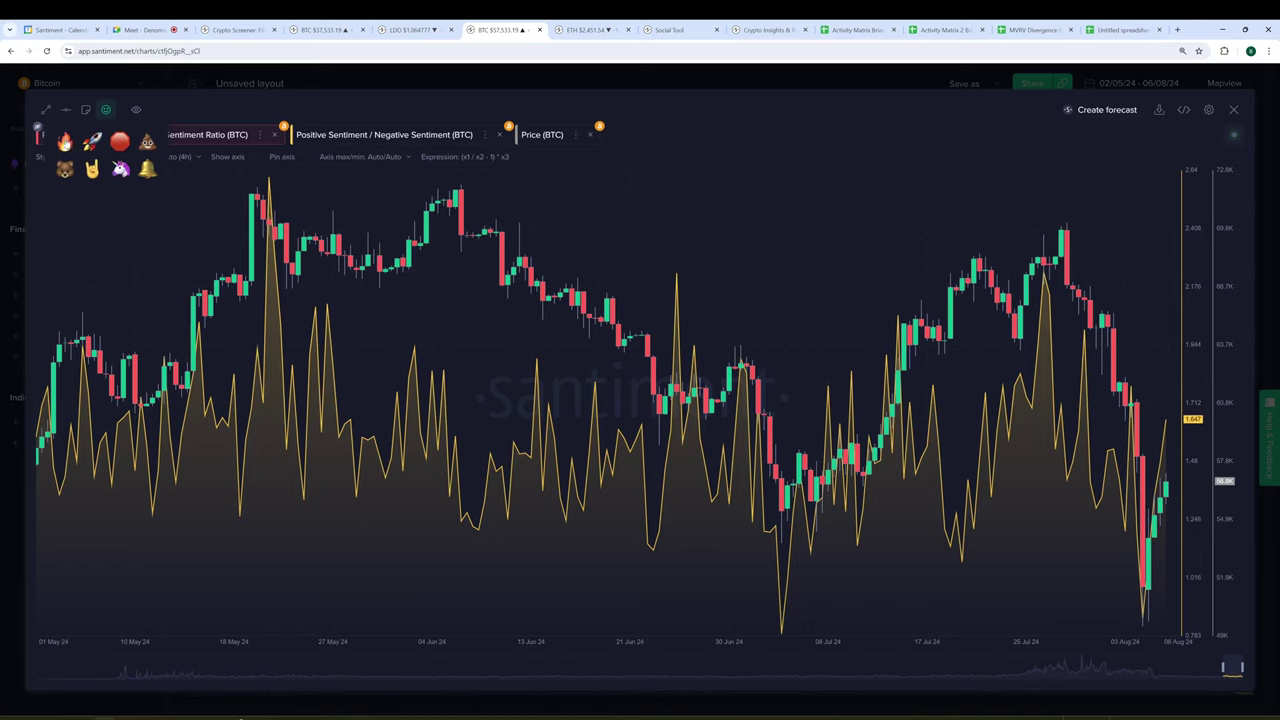
{"action": "left_click_drag", "start_coordinate": [92, 141], "coordinate": [262, 251]}
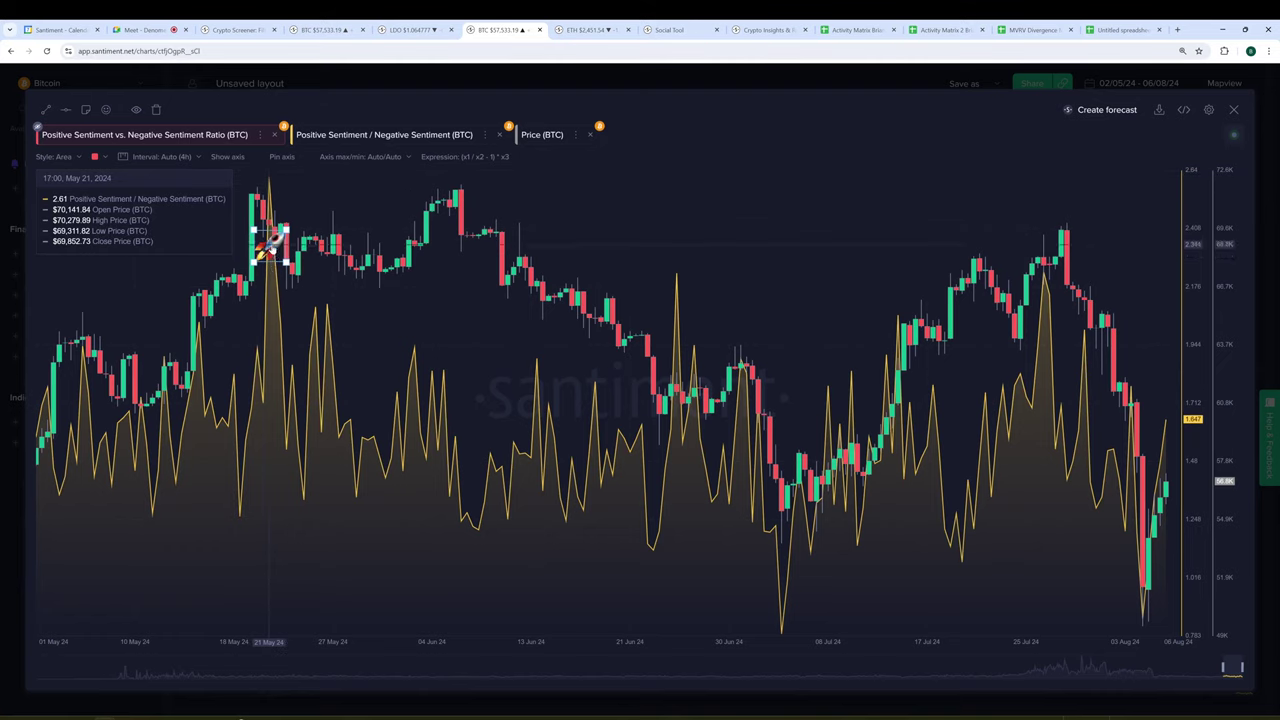
{"action": "mouse_move", "coordinate": [268, 245]}
{"action": "left_mouse_down"}
{"action": "mouse_move", "coordinate": [432, 252]}
{"action": "mouse_move", "coordinate": [270, 216]}
{"action": "left_mouse_up"}
Add rocket markers on the late-July and late-June sentiment peaks.
{"action": "left_click", "coordinate": [108, 109]}
{"action": "left_click", "coordinate": [88, 142]}
{"action": "left_click", "coordinate": [104, 300]}
{"action": "left_click_drag", "start_coordinate": [110, 302], "coordinate": [1043, 308]}
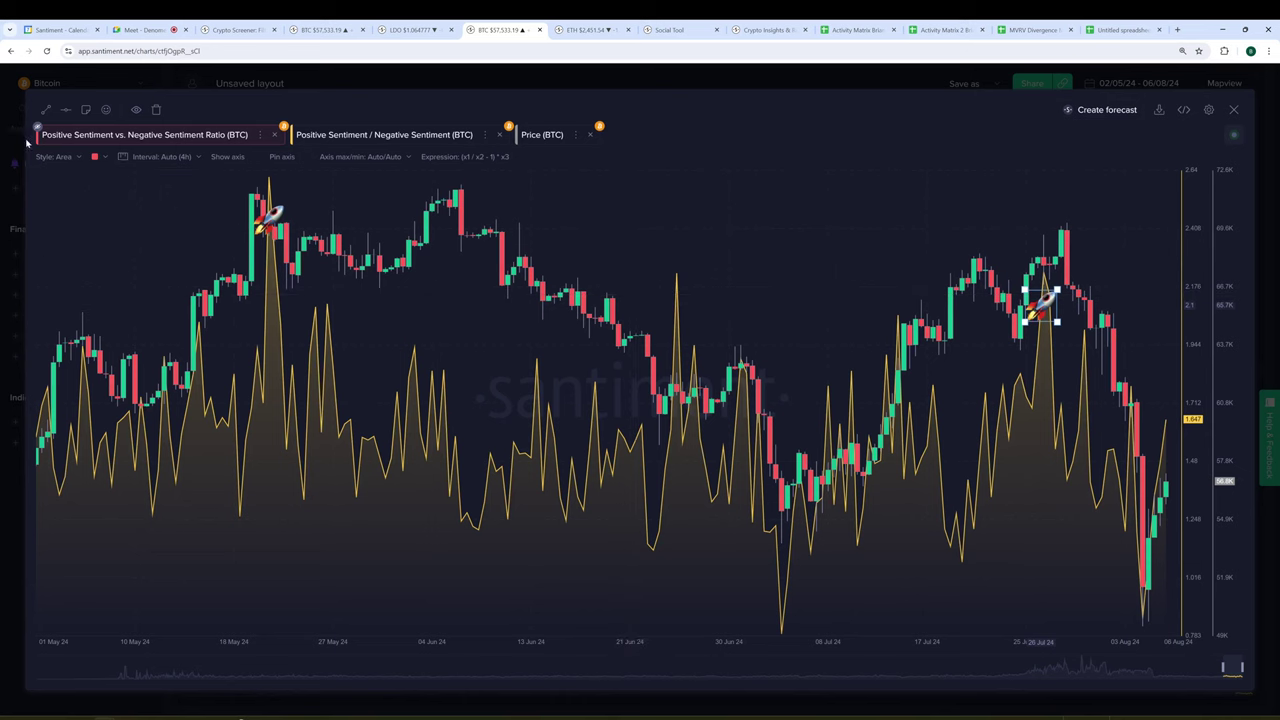
{"action": "left_click", "coordinate": [107, 110]}
{"action": "left_click", "coordinate": [90, 145]}
{"action": "left_click", "coordinate": [107, 110]}
{"action": "left_click", "coordinate": [91, 143]}
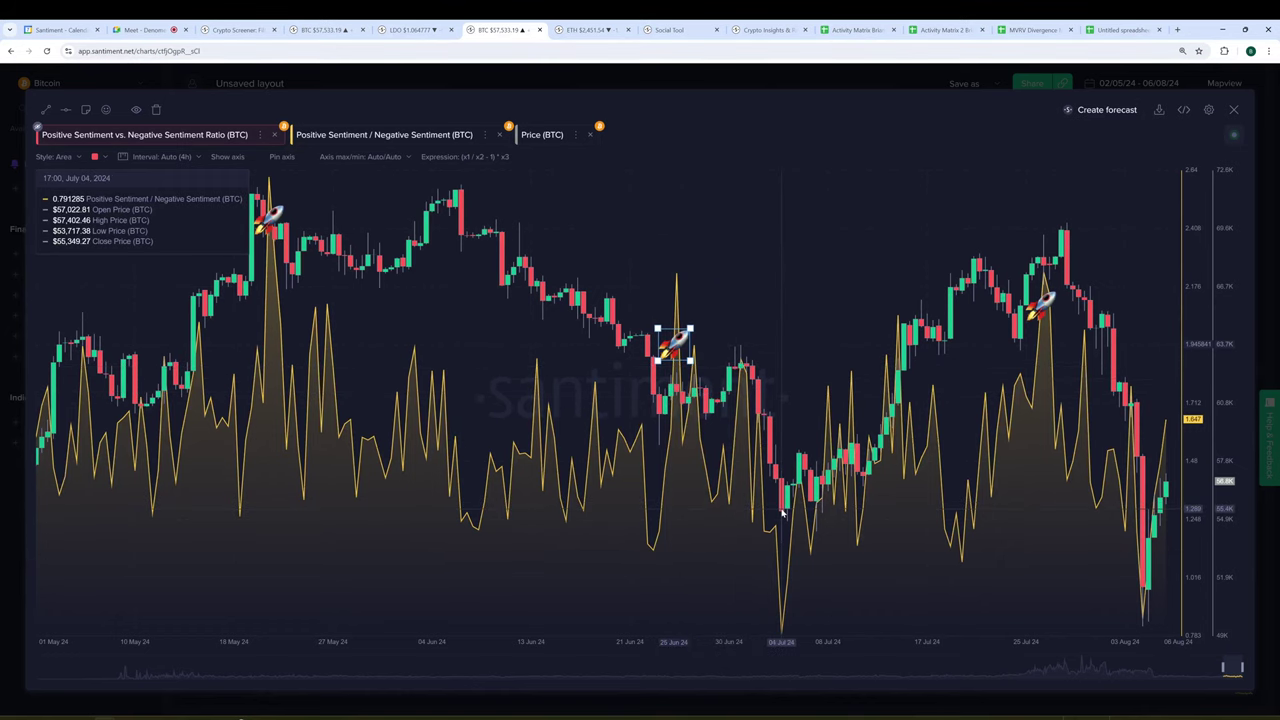
Place a bell on the early-July low and measure the change from 06 Jun to 04 Jul.
{"action": "left_click", "coordinate": [105, 110]}
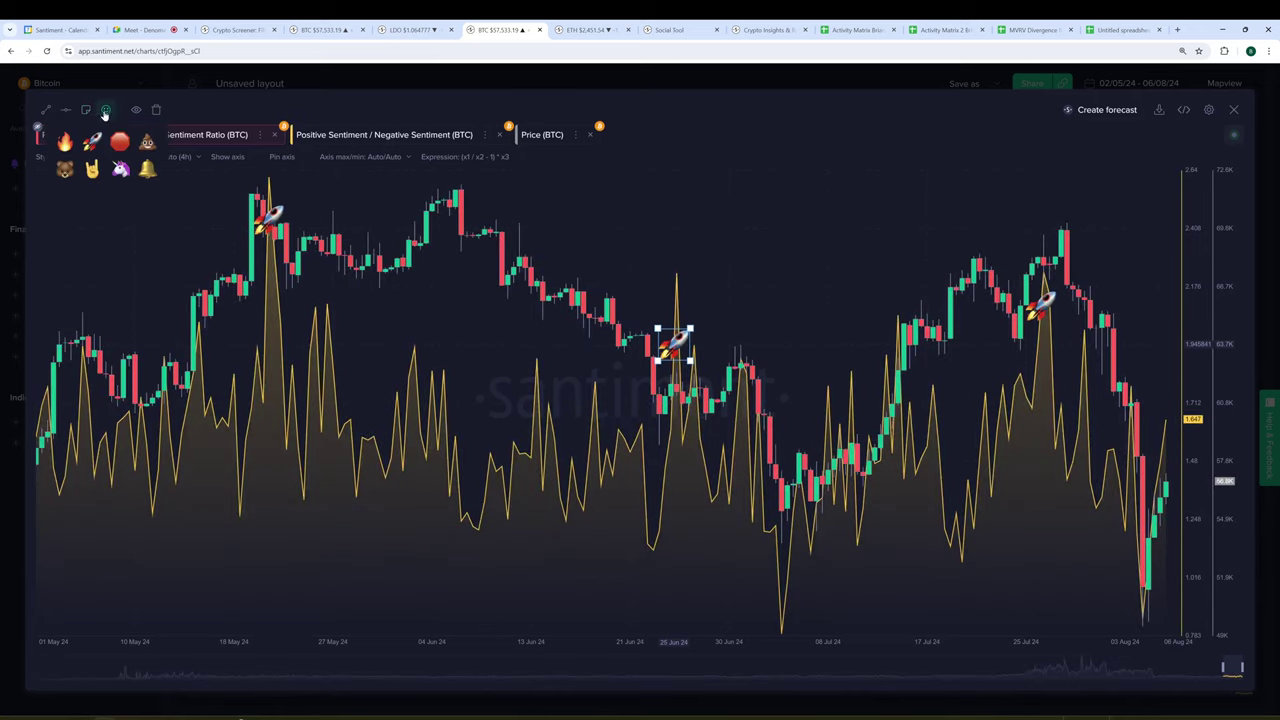
{"action": "left_click", "coordinate": [147, 168]}
{"action": "mouse_move", "coordinate": [106, 300]}
{"action": "left_mouse_down"}
{"action": "mouse_move", "coordinate": [786, 580]}
{"action": "mouse_move", "coordinate": [785, 592]}
{"action": "left_mouse_up"}
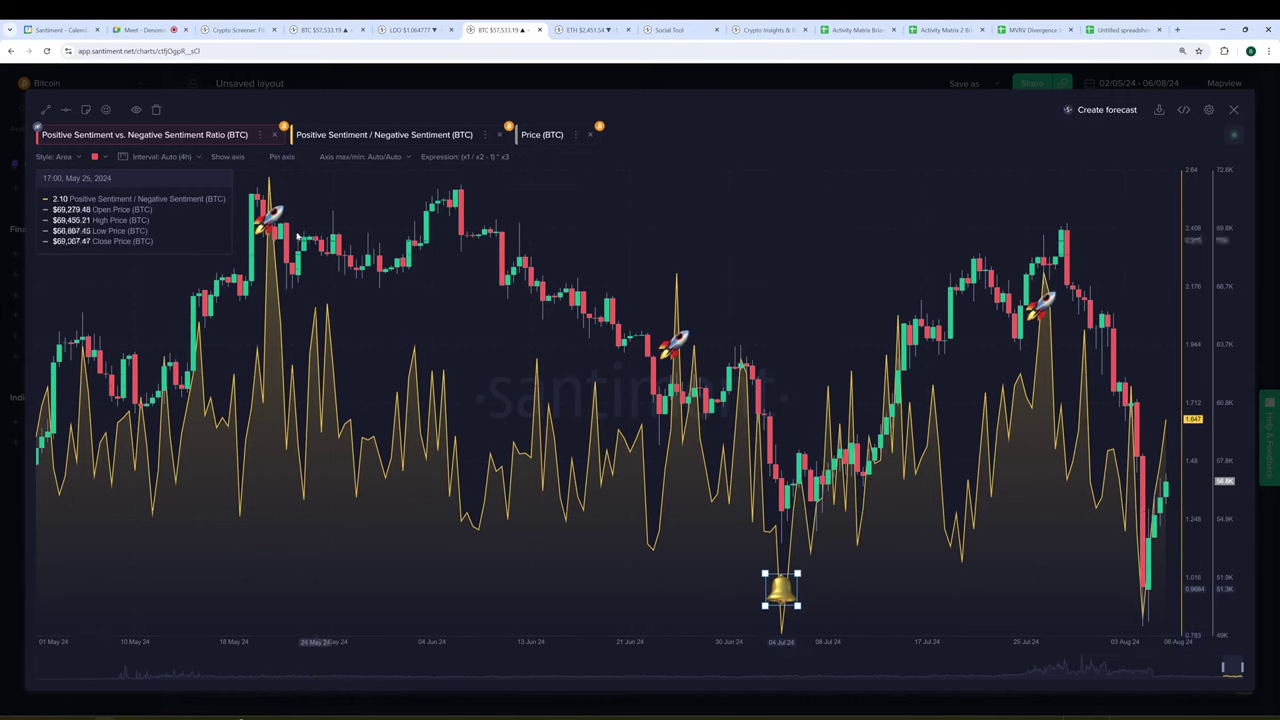
{"action": "mouse_move", "coordinate": [457, 205]}
{"action": "left_mouse_down"}
{"action": "mouse_move", "coordinate": [749, 294]}
{"action": "mouse_move", "coordinate": [783, 333]}
{"action": "left_mouse_up"}
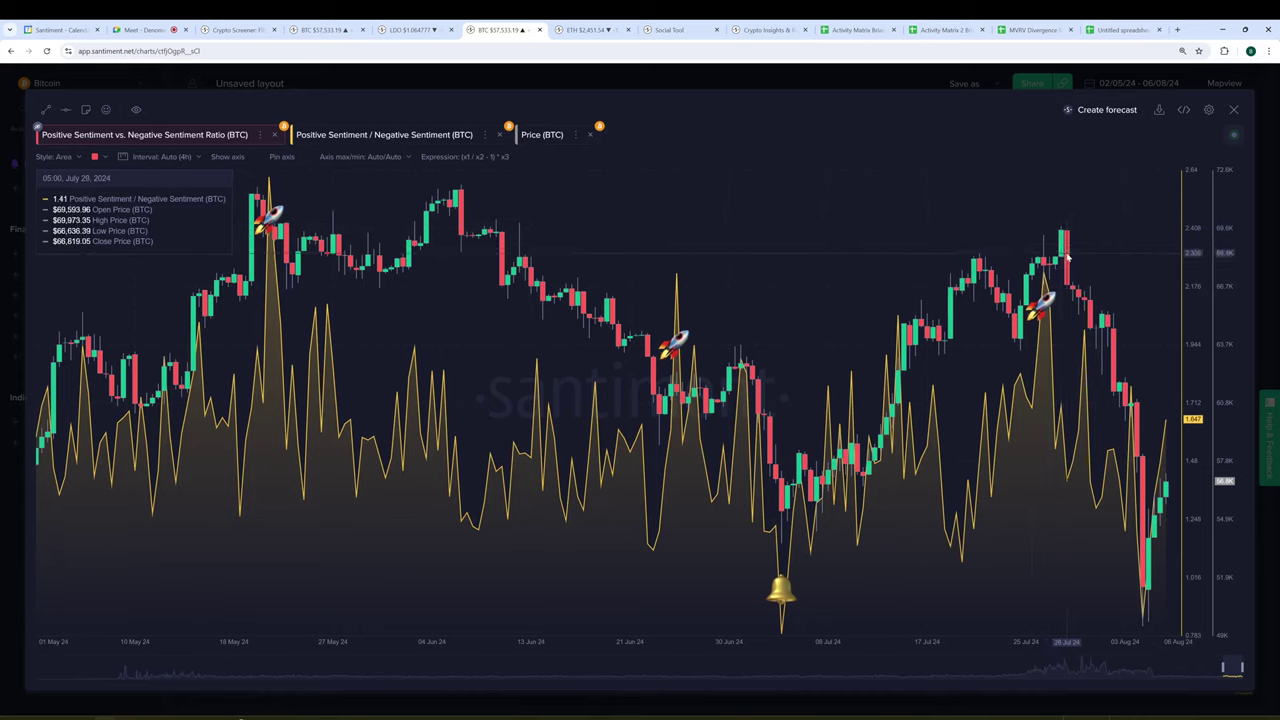
Place a second bell on the early-August sentiment low.
{"action": "left_click", "coordinate": [106, 109]}
{"action": "left_click", "coordinate": [147, 168]}
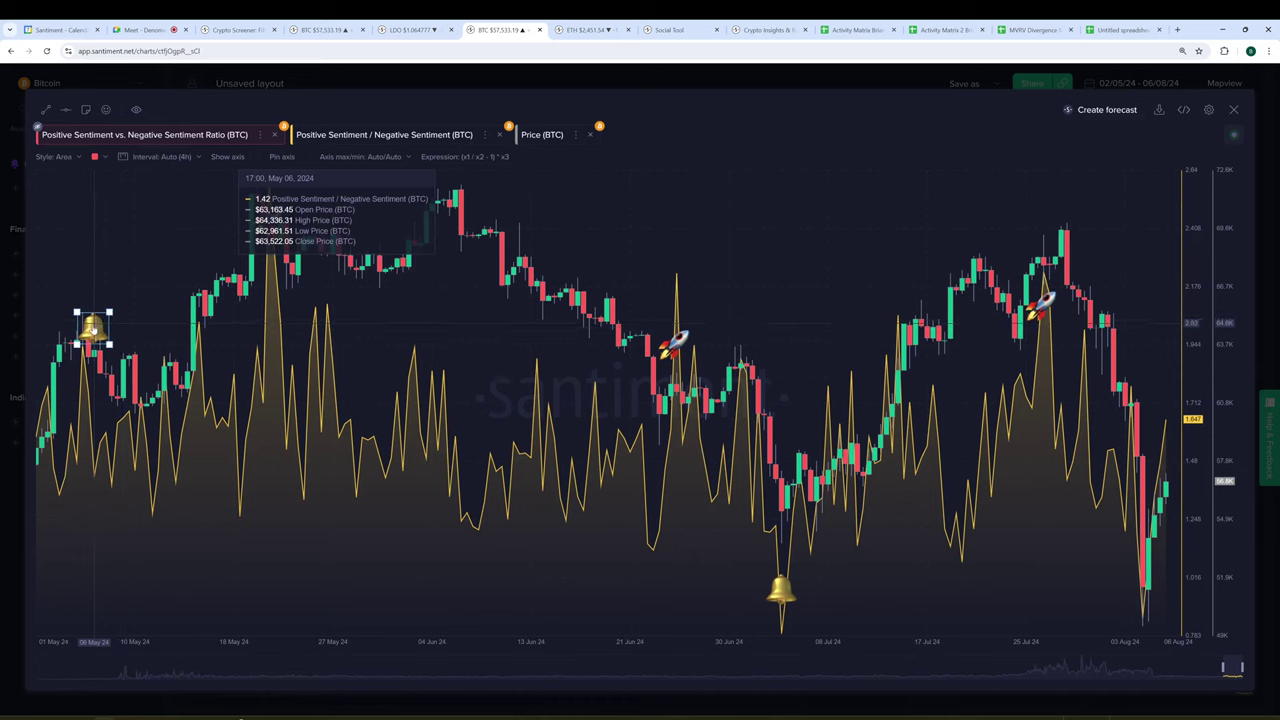
{"action": "left_click", "coordinate": [1148, 582]}
{"action": "left_click_drag", "start_coordinate": [1148, 582], "coordinate": [1142, 572]}
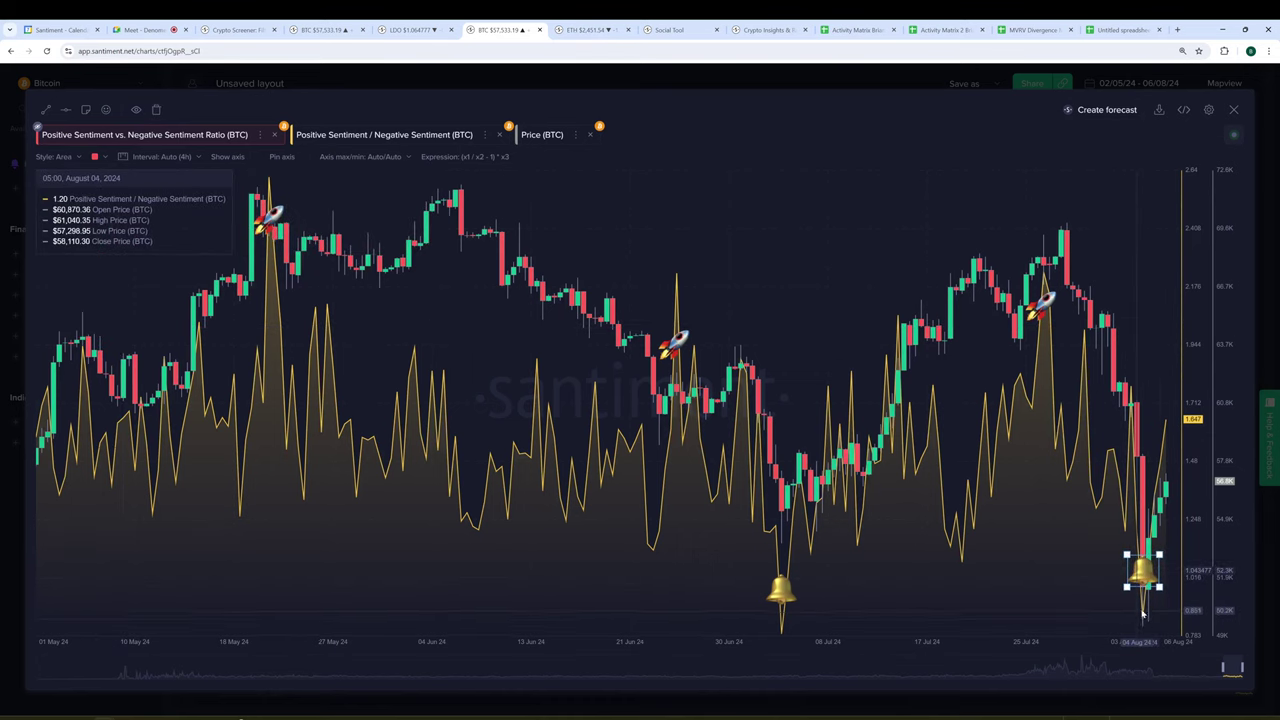
Deselect the placed bell marker on the chart.
{"action": "left_click", "coordinate": [1145, 624]}
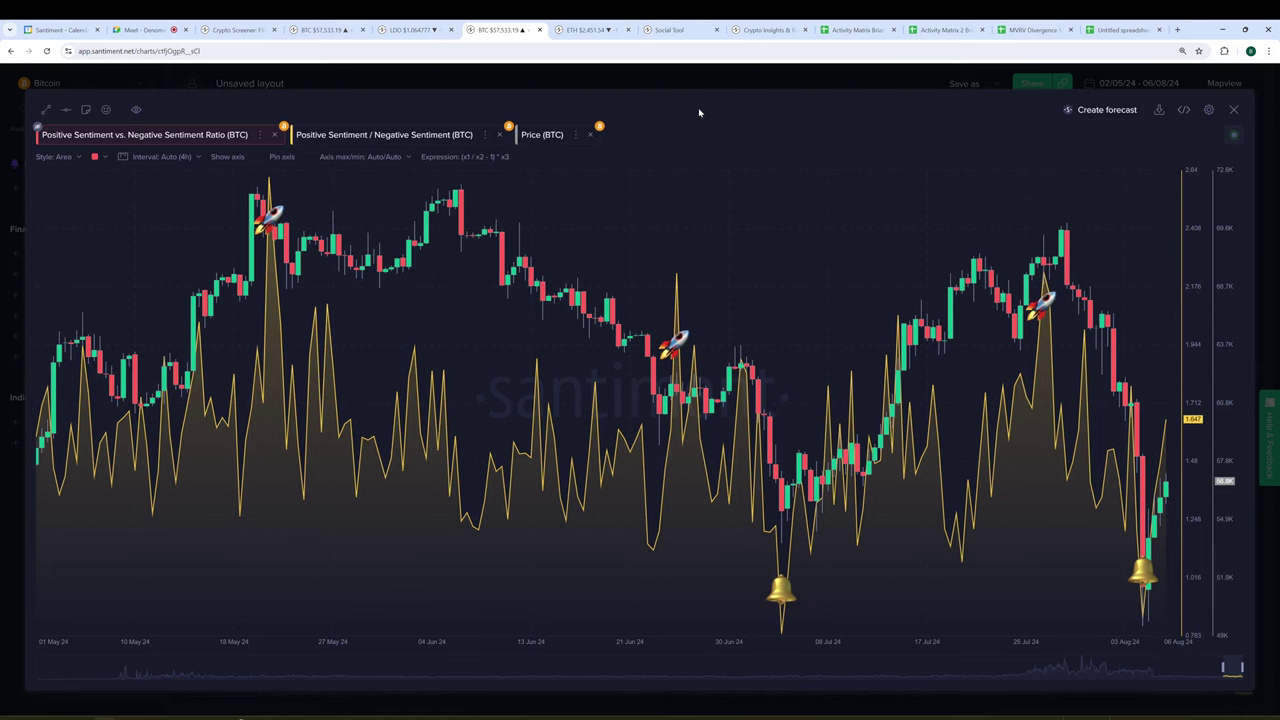
Search 'total amount', drag Total Amount Of Holders onto the lower BTC chart, and open its settings.
{"action": "left_click", "coordinate": [692, 82]}
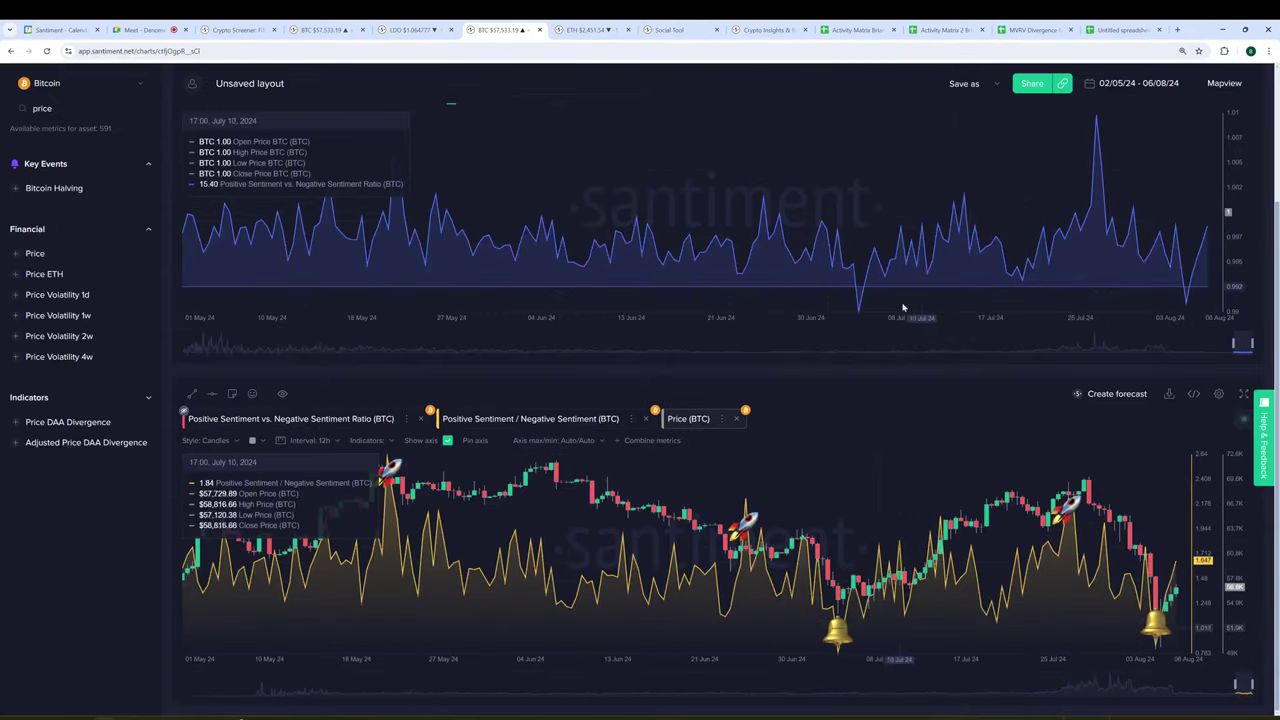
{"action": "double_click", "coordinate": [42, 108]}
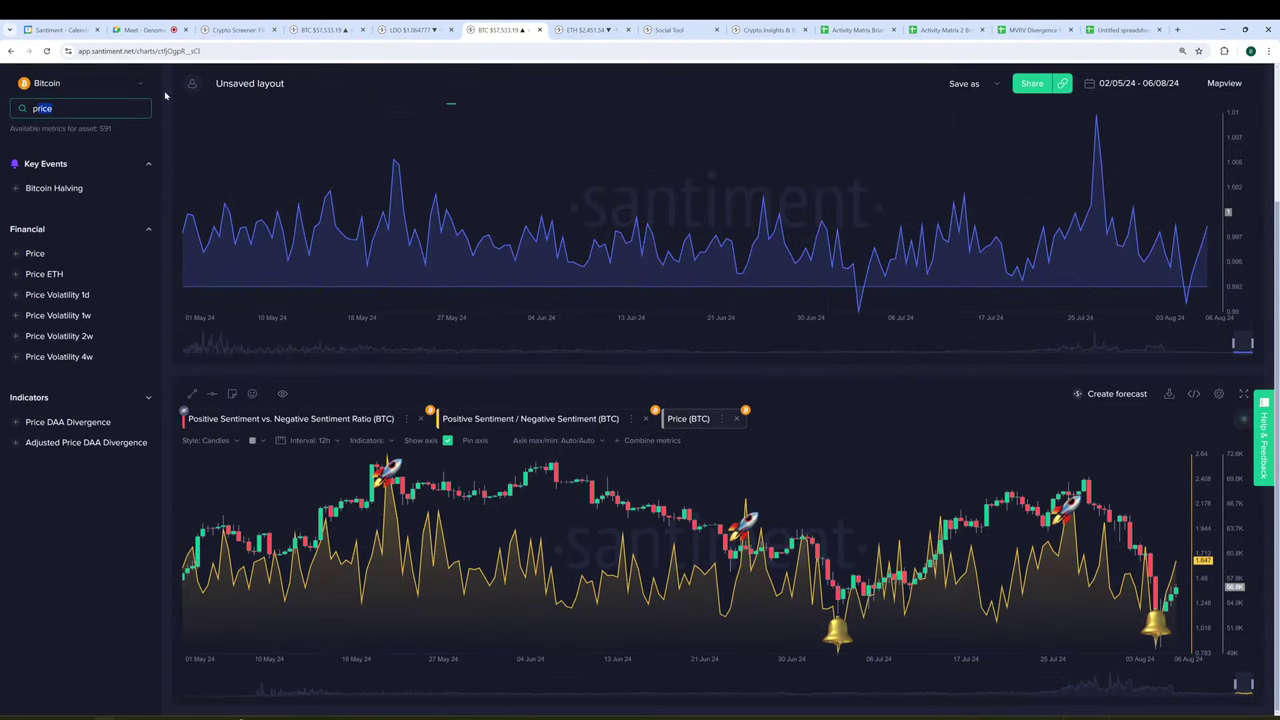
{"action": "key", "text": "BackSpace"}
{"action": "type", "text": "total amount"}
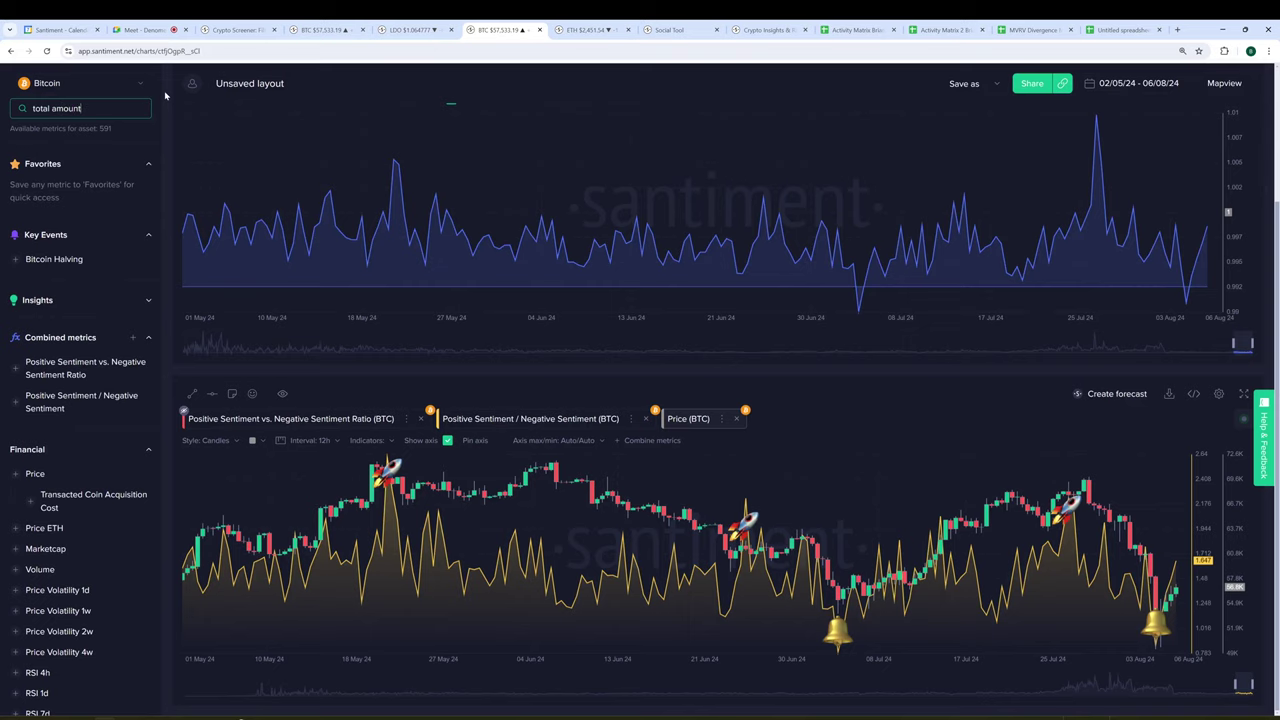
{"action": "type", "text": " of add"}
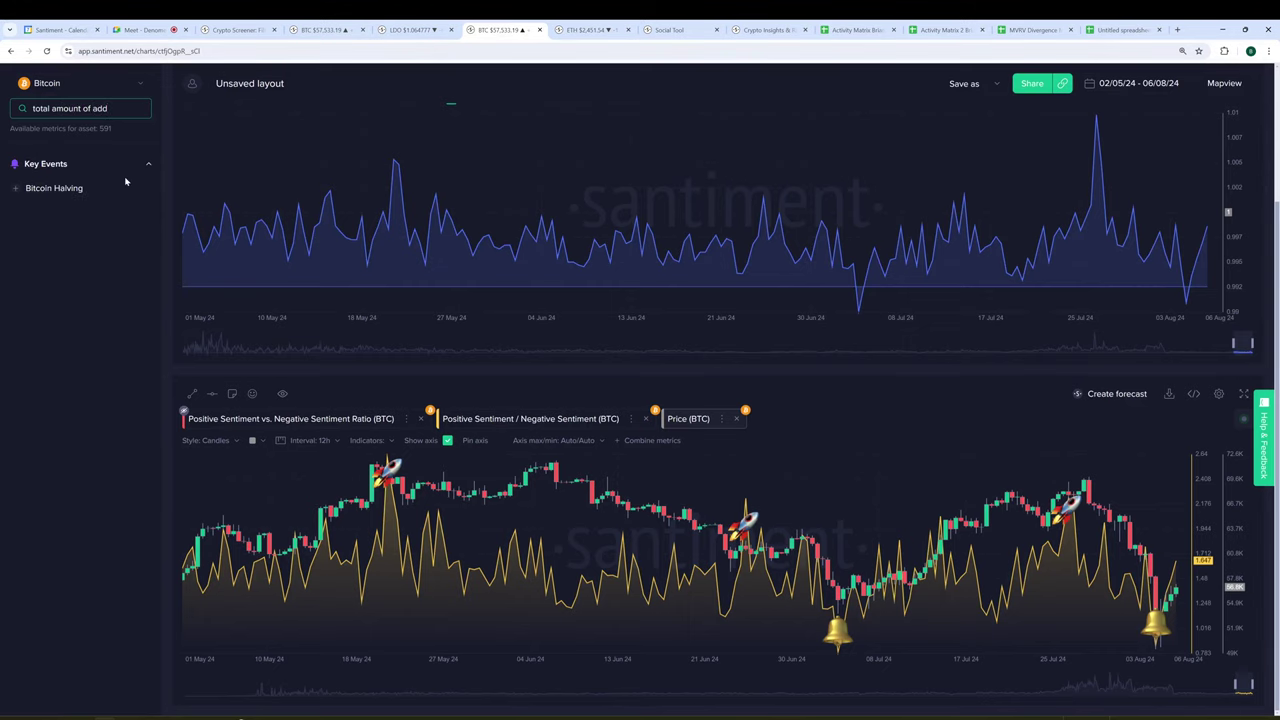
{"action": "key", "text": "BackSpace"}
{"action": "key", "text": "BackSpace"}
{"action": "key", "text": "BackSpace"}
{"action": "key", "text": "BackSpace"}
{"action": "key", "text": "BackSpace"}
{"action": "key", "text": "BackSpace"}
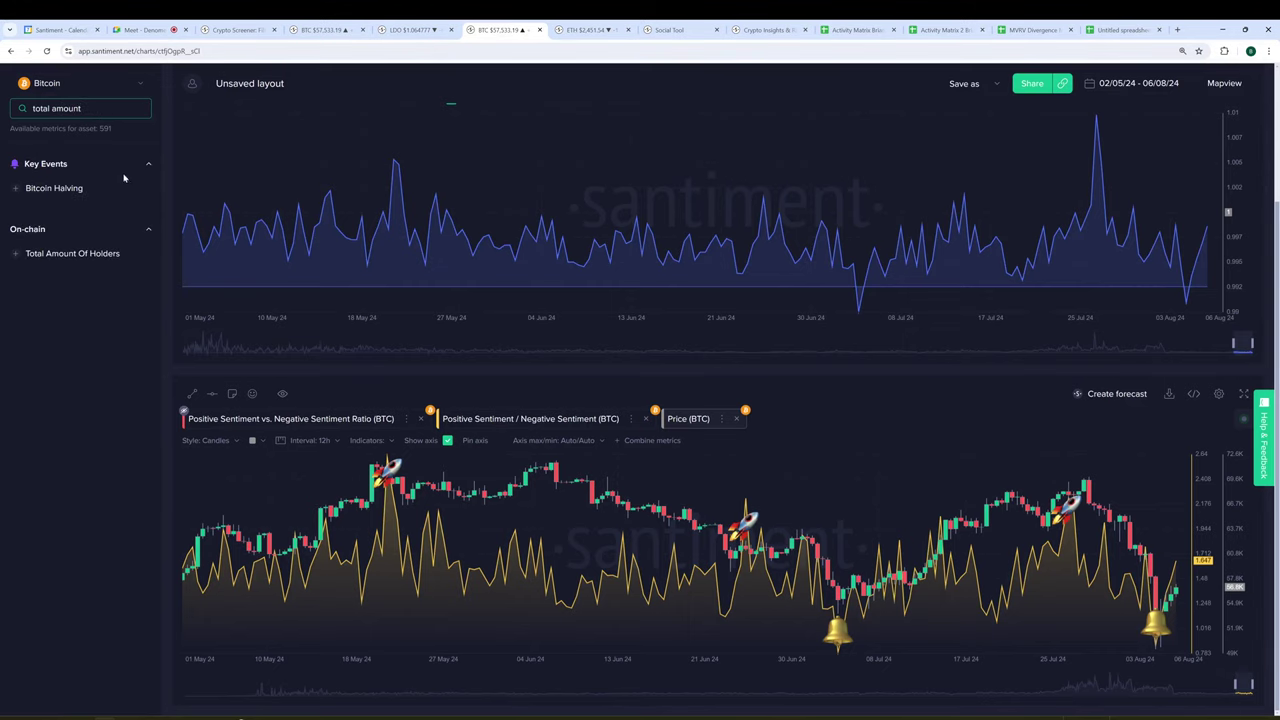
{"action": "left_click_drag", "start_coordinate": [95, 262], "coordinate": [633, 229]}
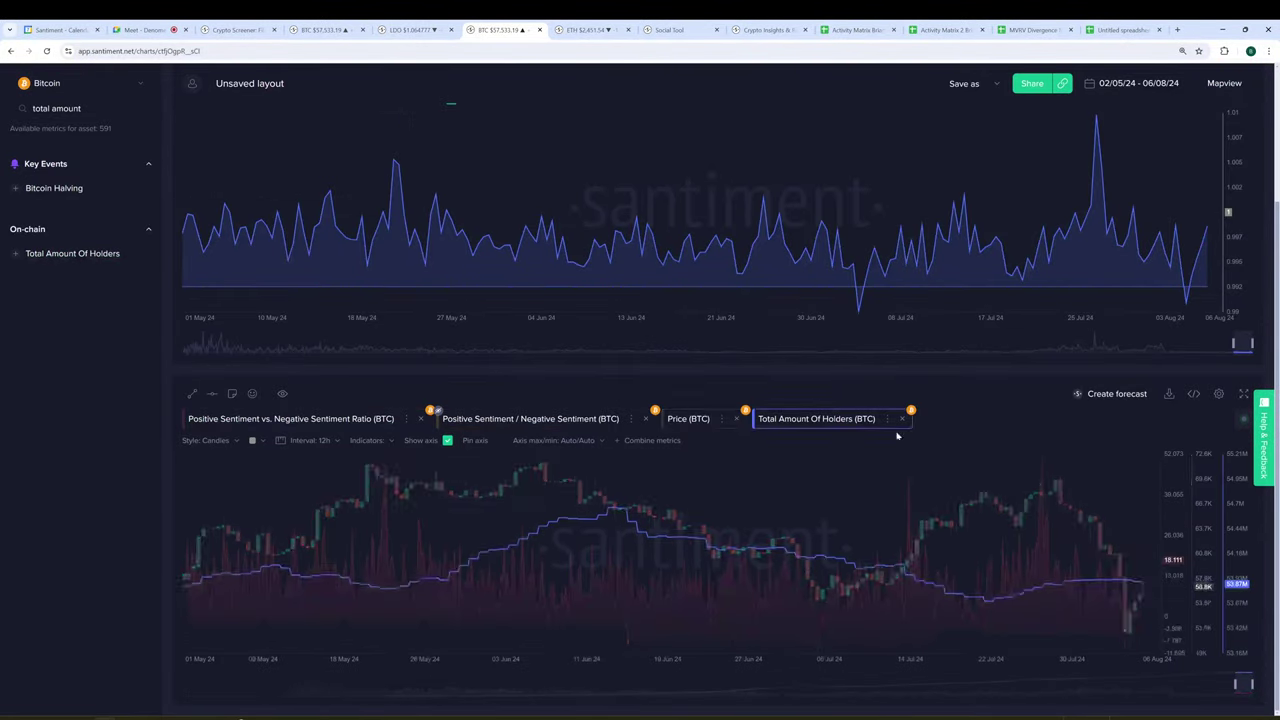
{"action": "left_click", "coordinate": [798, 428]}
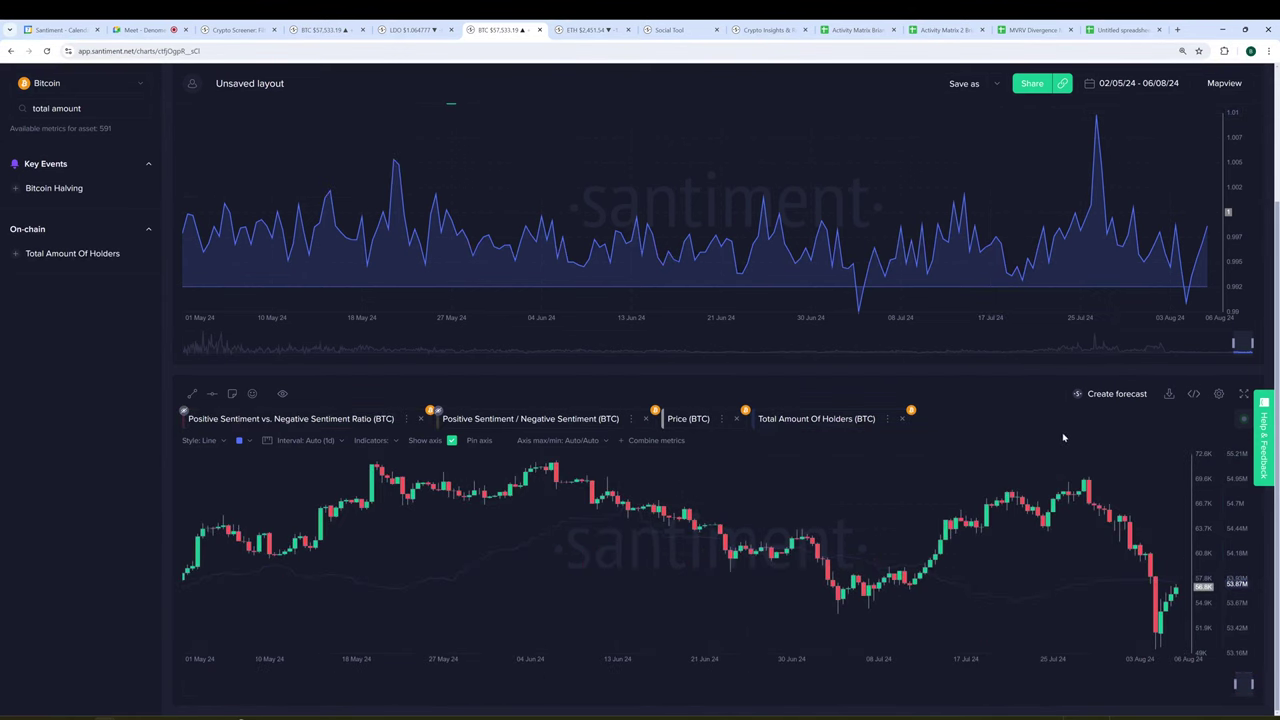
Expand the lower BTC price and holders chart to fill the window.
{"action": "left_click", "coordinate": [1244, 394]}
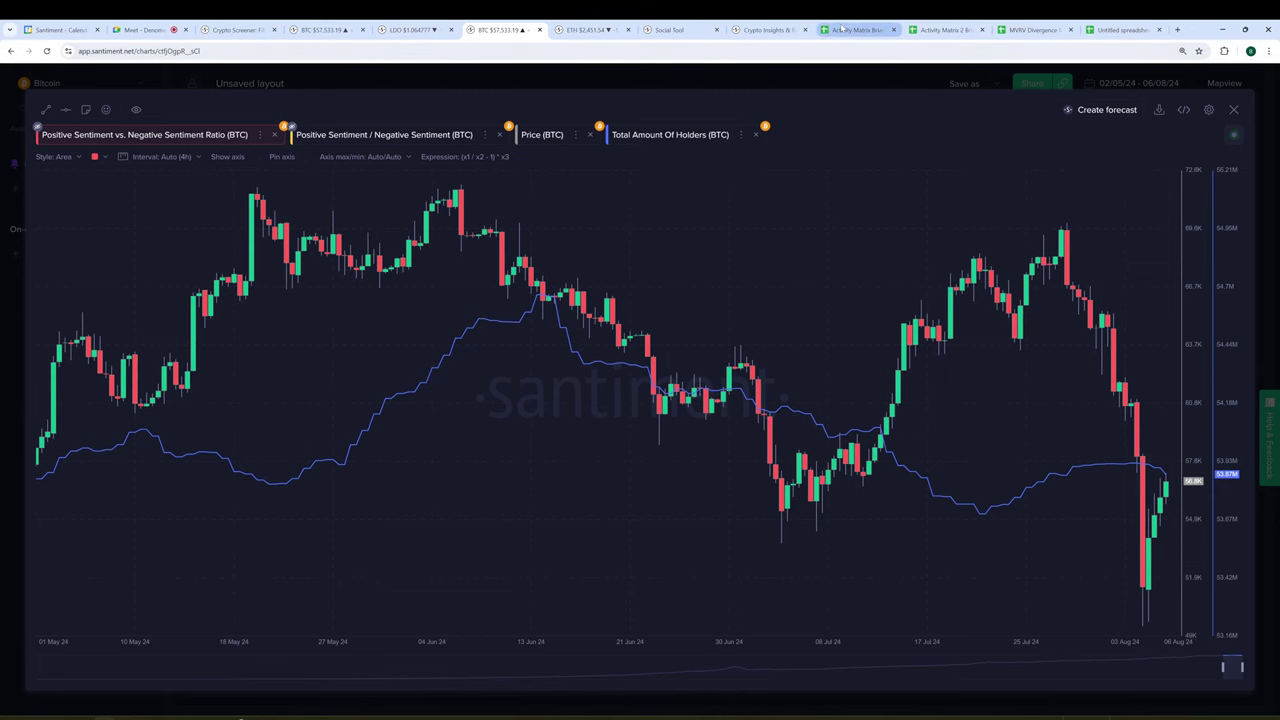
In the Activity Matrix Brian sheet, inspect the aave block title, AF10, AD5 and Z3:AA3 formulas.
{"action": "left_click", "coordinate": [829, 33]}
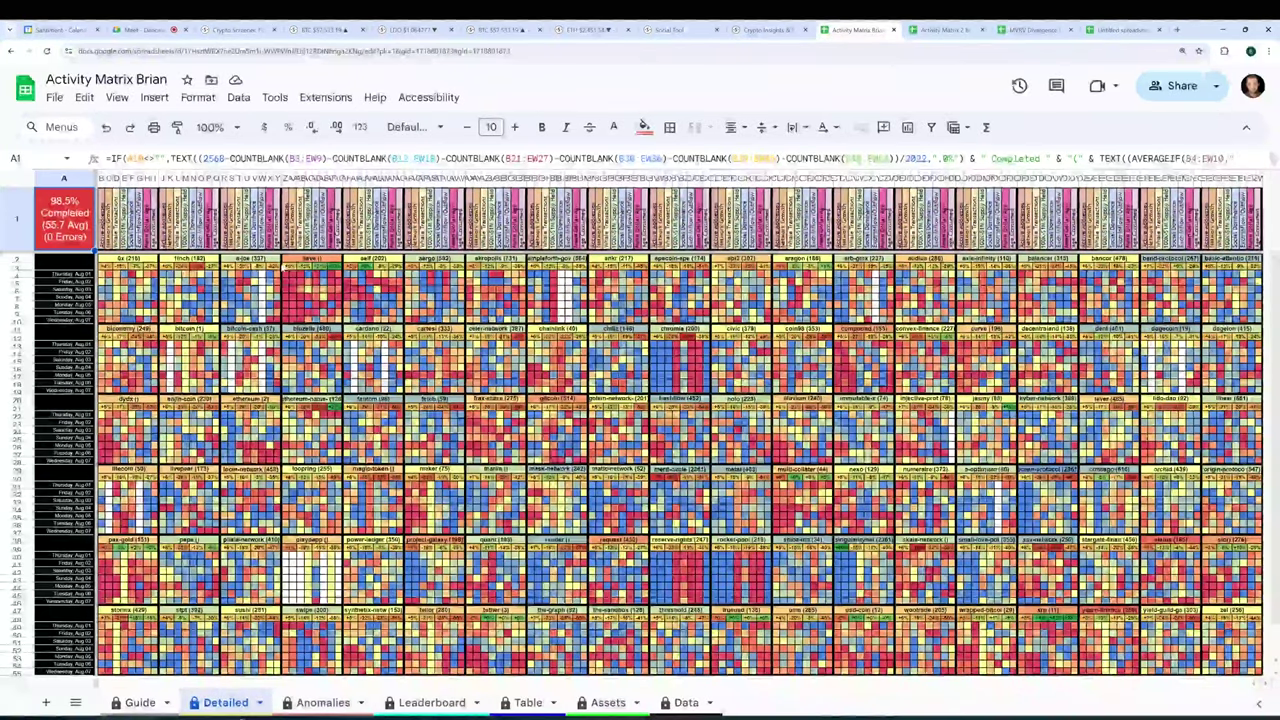
{"action": "left_click", "coordinate": [313, 288]}
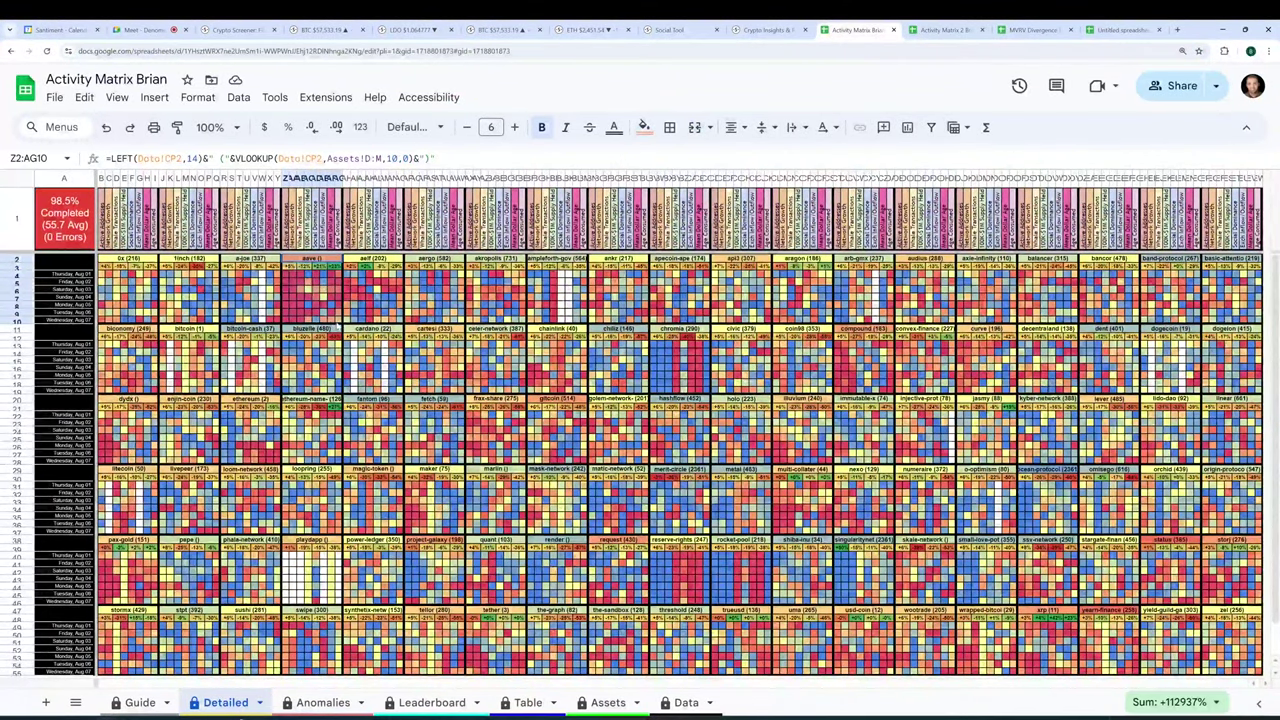
{"action": "left_click", "coordinate": [336, 322]}
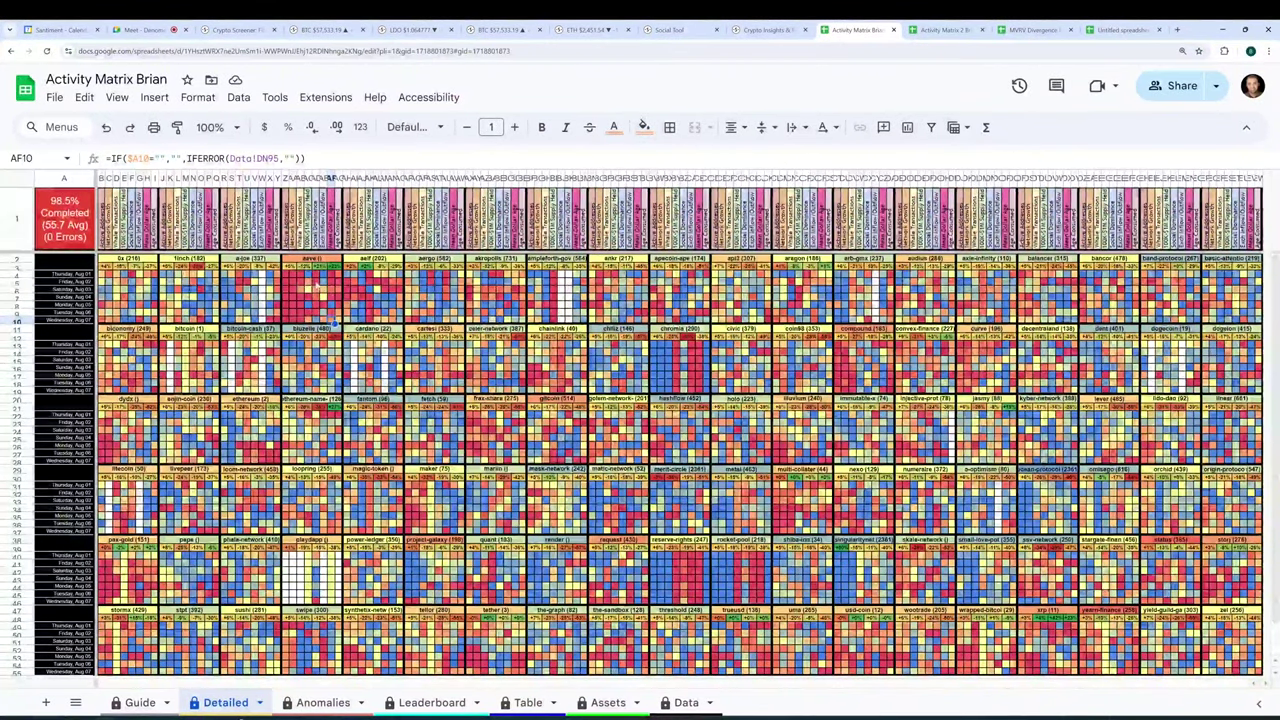
{"action": "left_click", "coordinate": [318, 285]}
{"action": "left_click", "coordinate": [297, 268]}
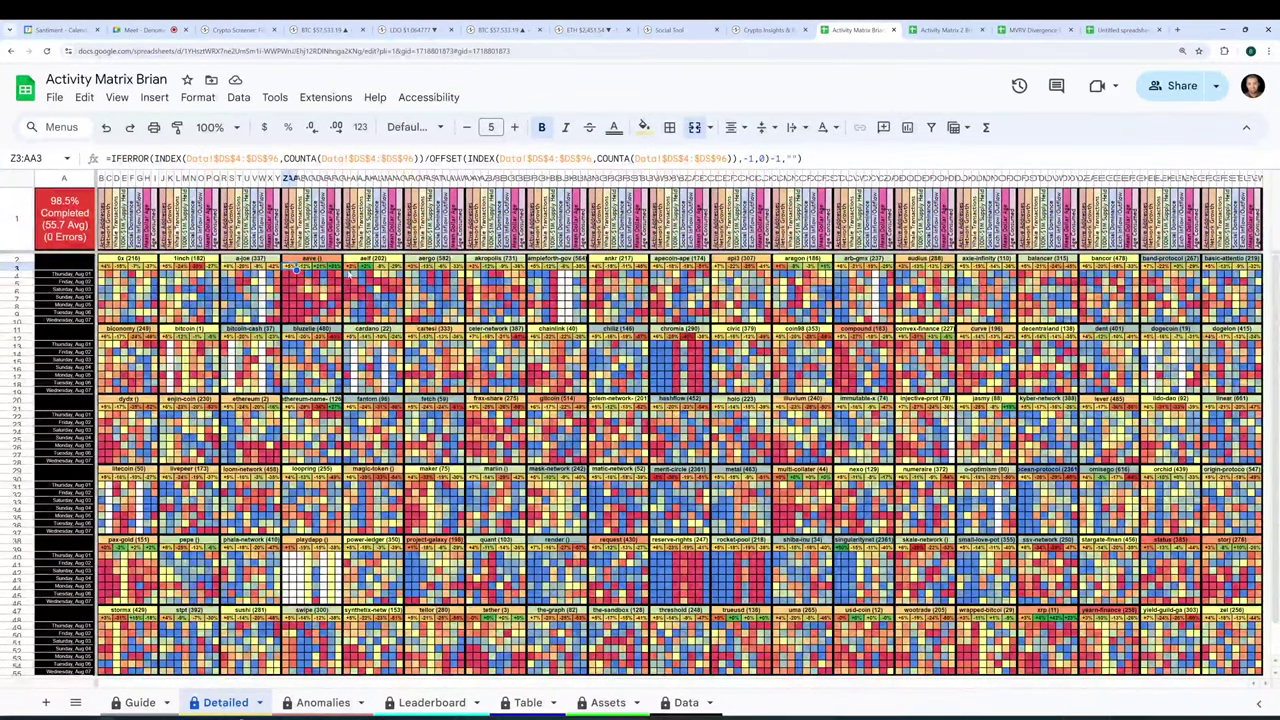
Compare the aave change formulas AB3 to AF3, then inspect Z4:AB10 and AG7.
{"action": "left_click", "coordinate": [312, 266]}
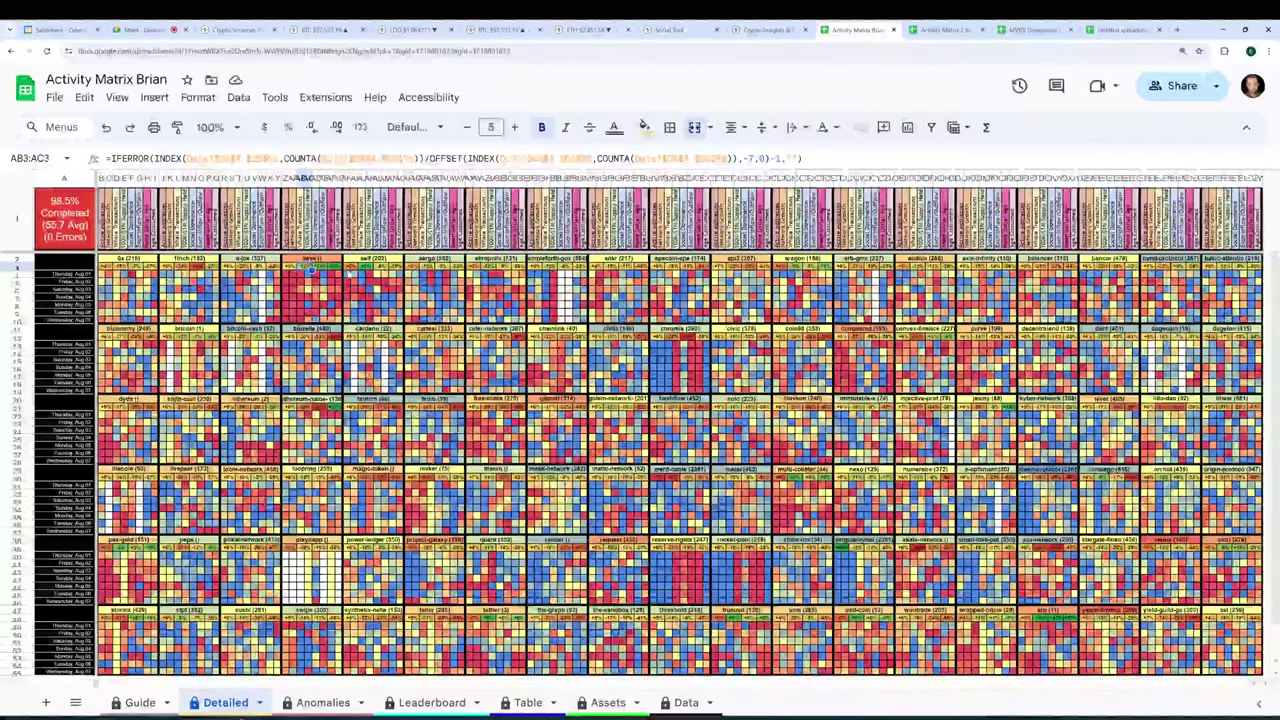
{"action": "left_click", "coordinate": [327, 268]}
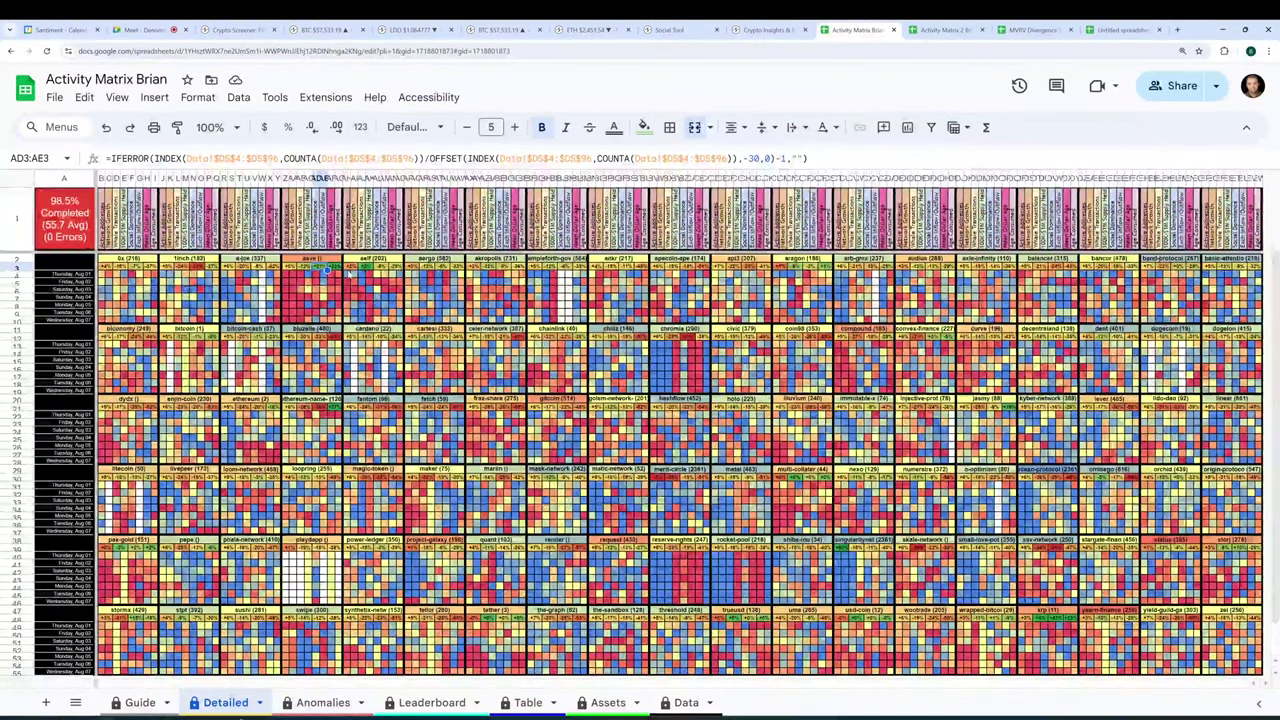
{"action": "left_click", "coordinate": [343, 269]}
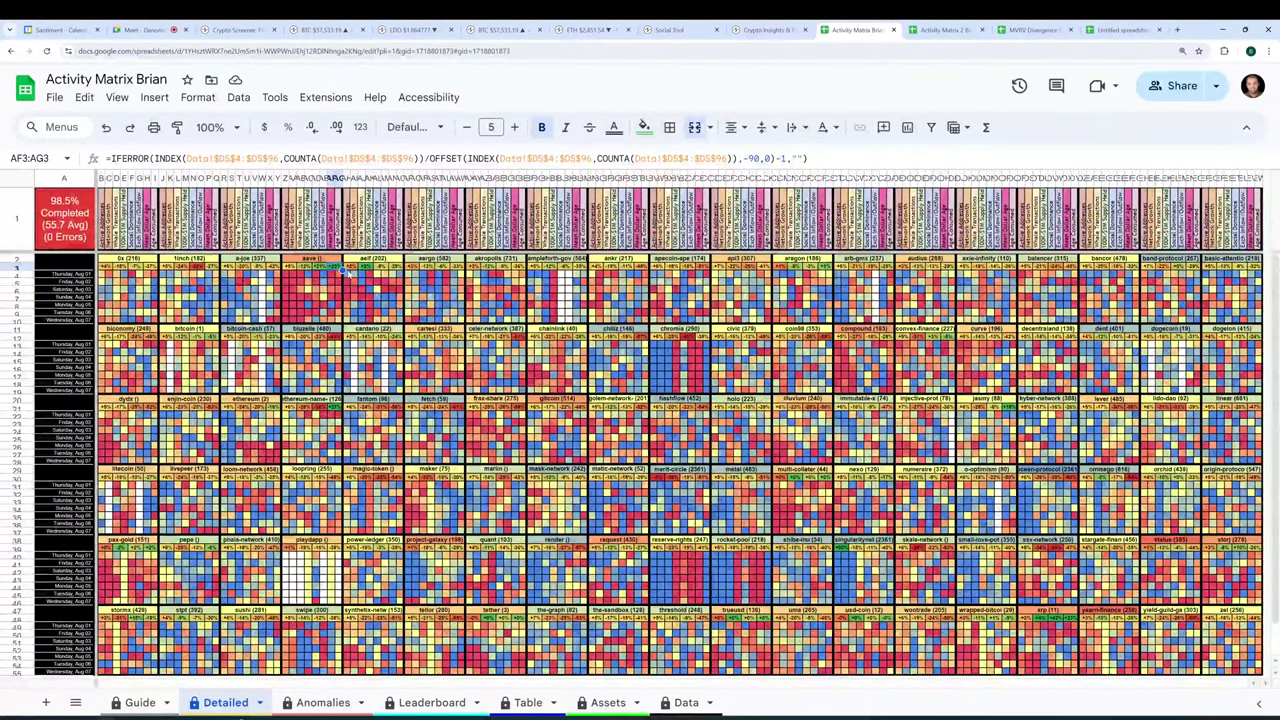
{"action": "left_click", "coordinate": [300, 320]}
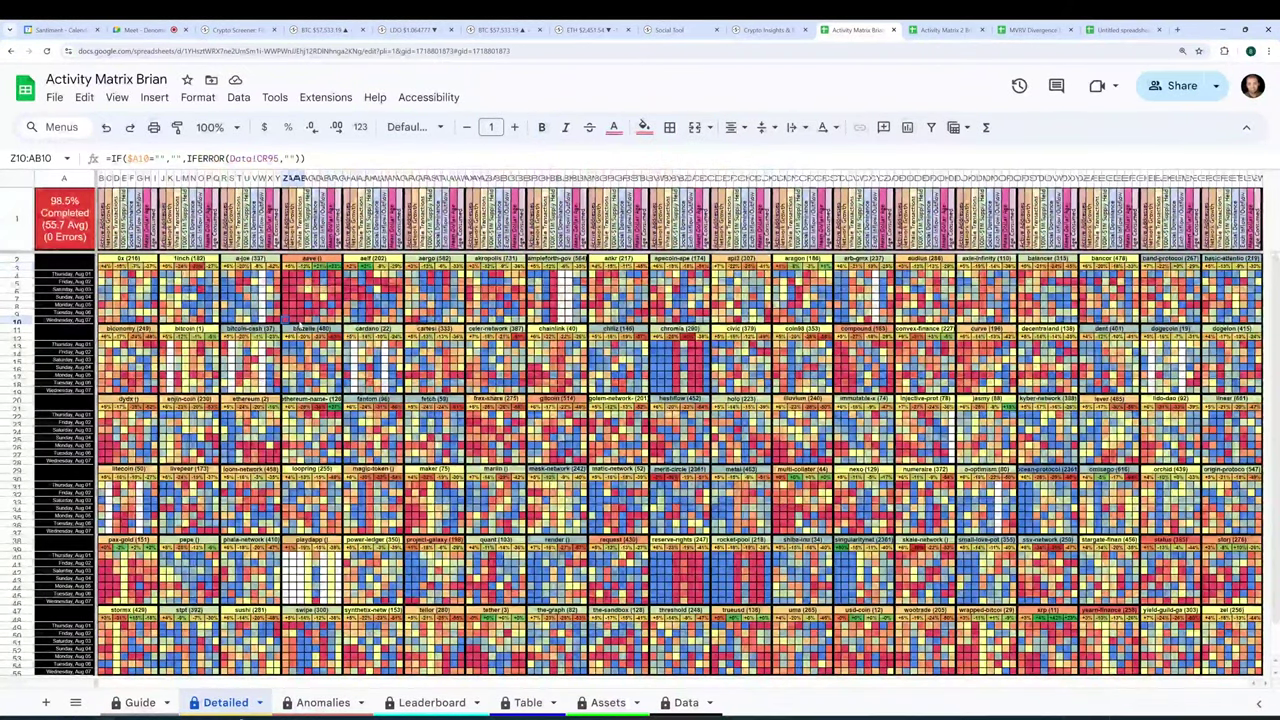
{"action": "left_click_drag", "start_coordinate": [304, 318], "coordinate": [302, 276]}
{"action": "left_click", "coordinate": [342, 300]}
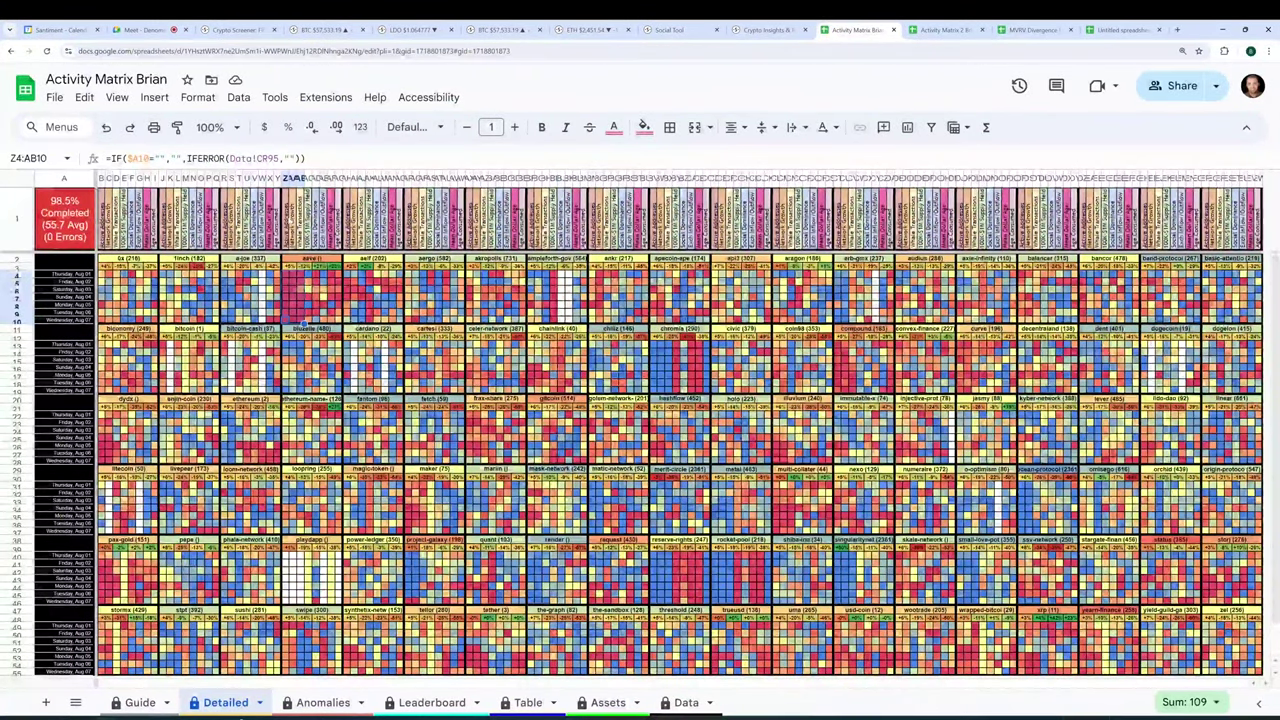
Read the Active Addresses, Network Growth and Whale Transactions headings and the aave block formulas.
{"action": "left_click", "coordinate": [288, 222]}
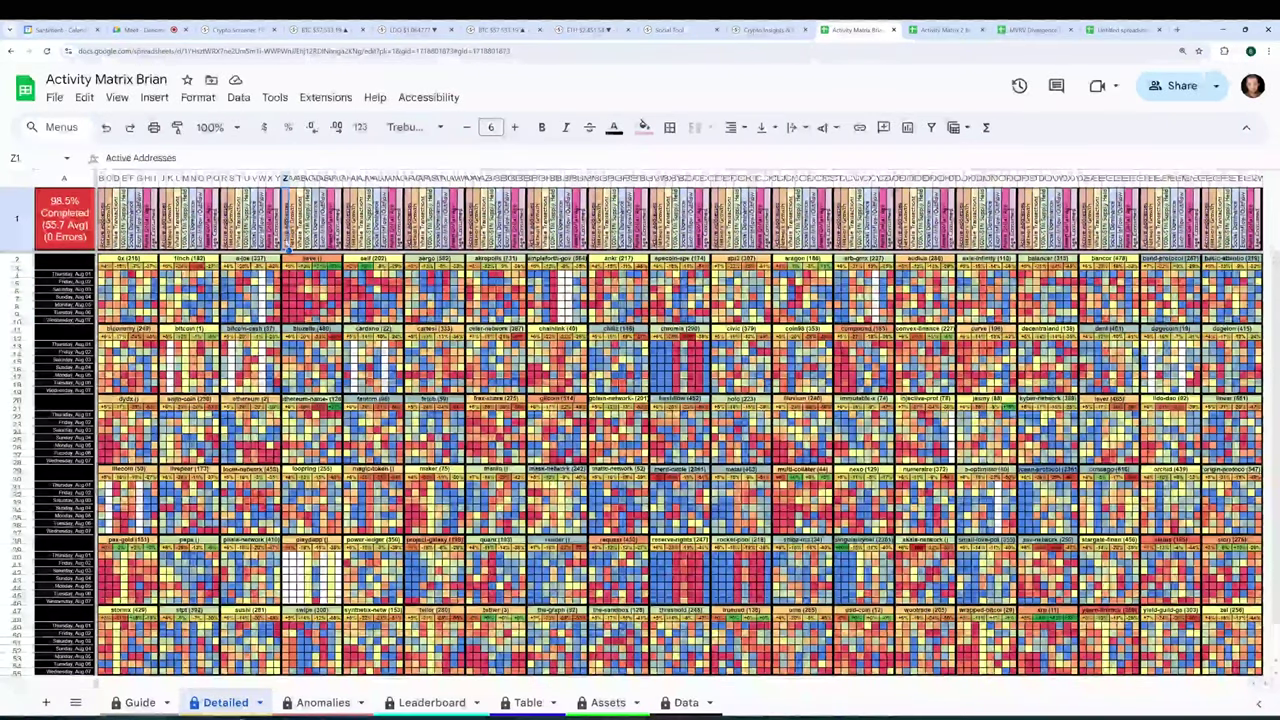
{"action": "left_click", "coordinate": [293, 240]}
{"action": "left_click", "coordinate": [300, 240]}
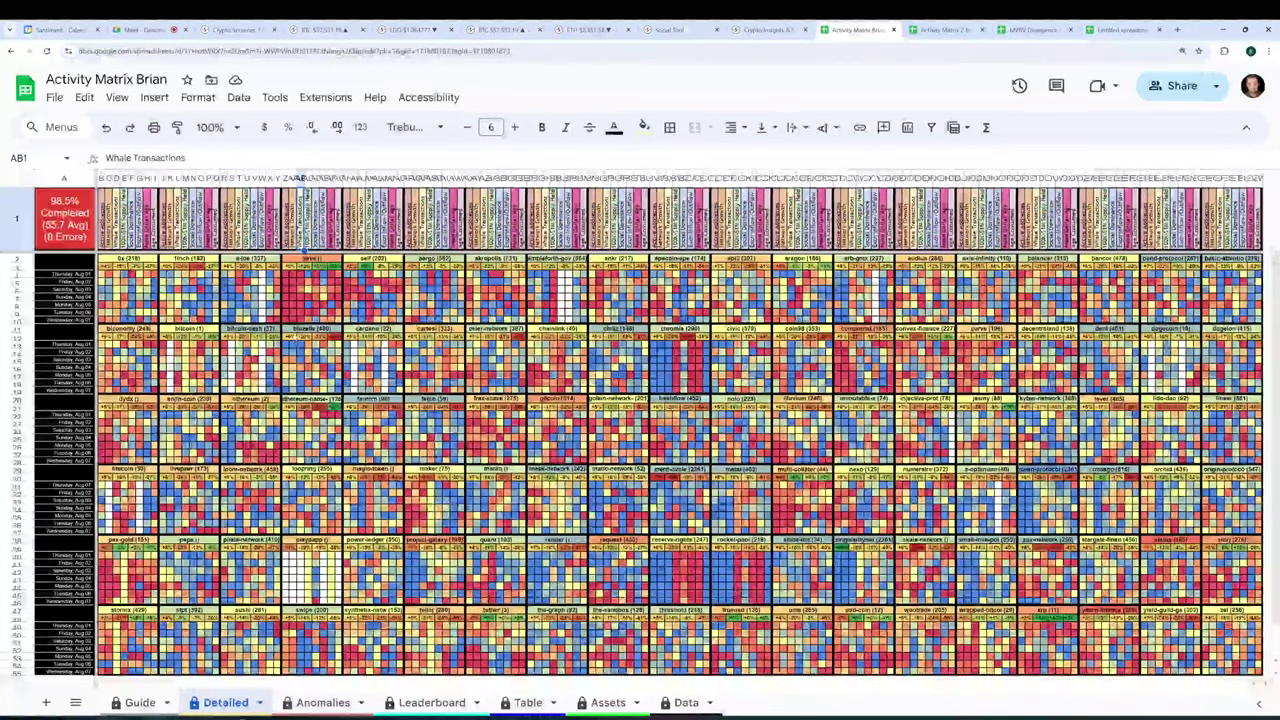
{"action": "left_click_drag", "start_coordinate": [285, 320], "coordinate": [338, 321]}
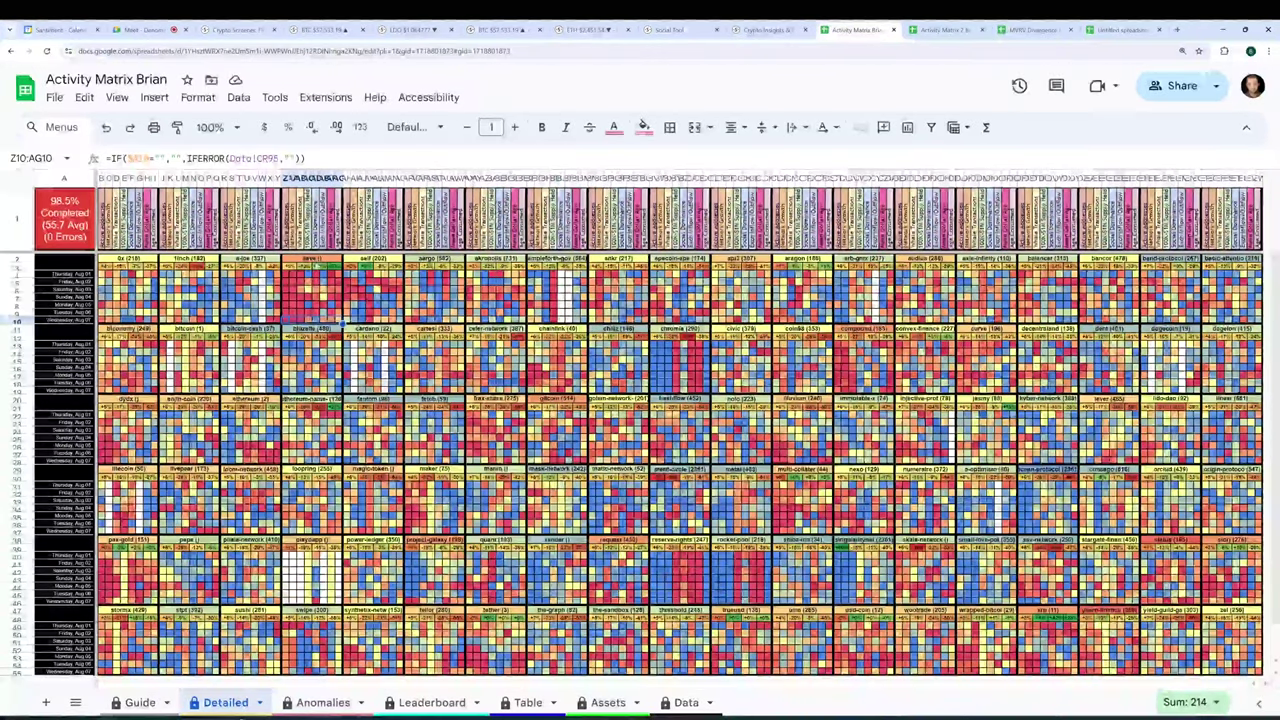
{"action": "left_click", "coordinate": [340, 261]}
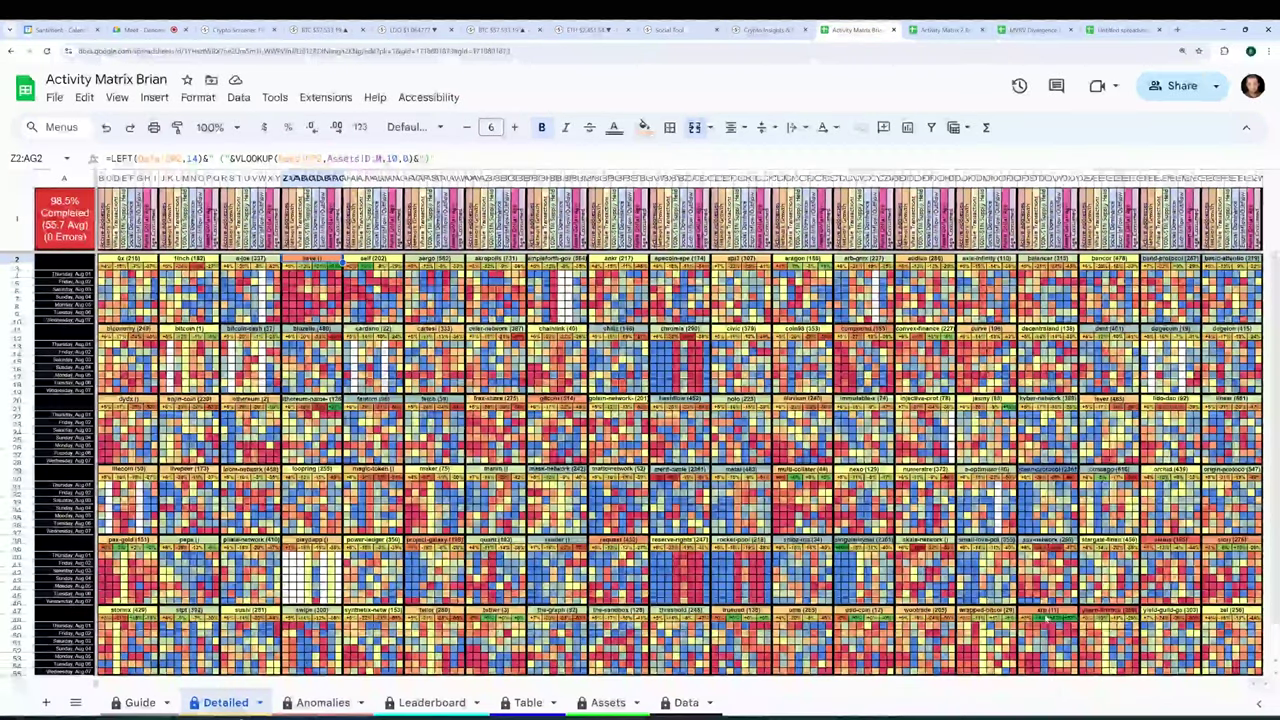
Inspect the xrp block cells through DR55:DY55 and the coin98 change formula, then view Leaderboard.
{"action": "left_click", "coordinate": [1045, 610]}
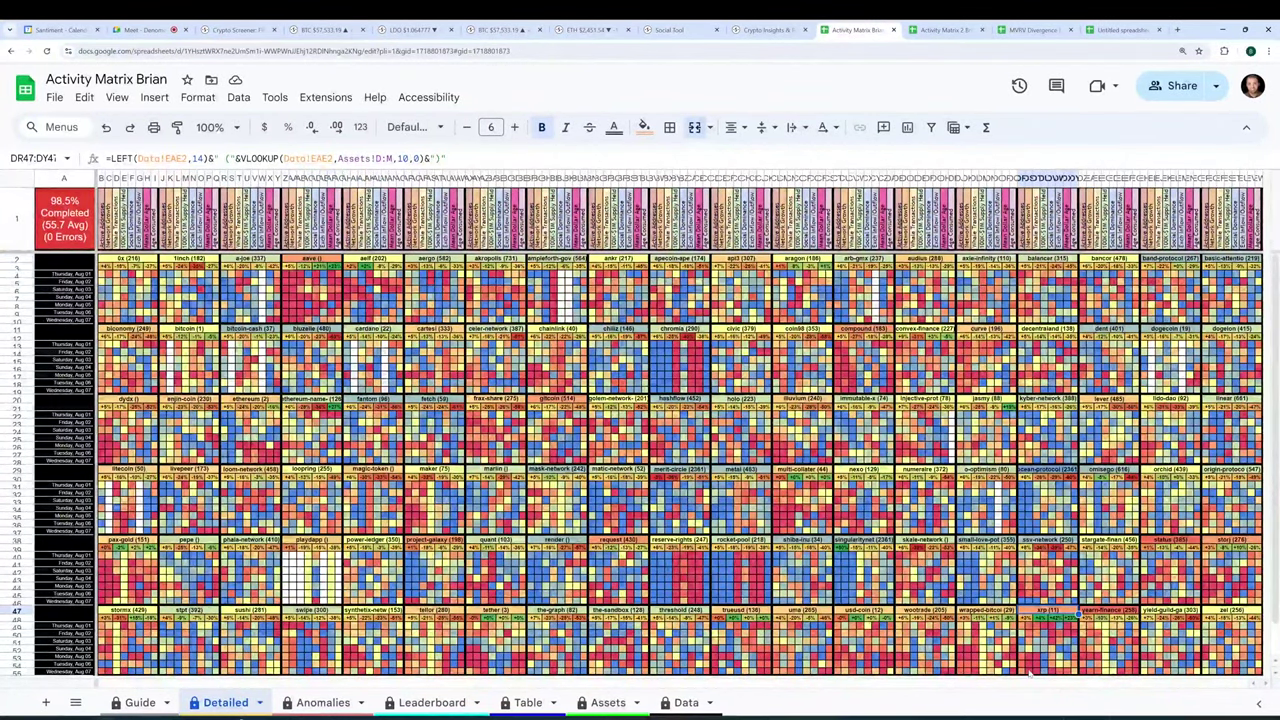
{"action": "left_click", "coordinate": [1030, 666]}
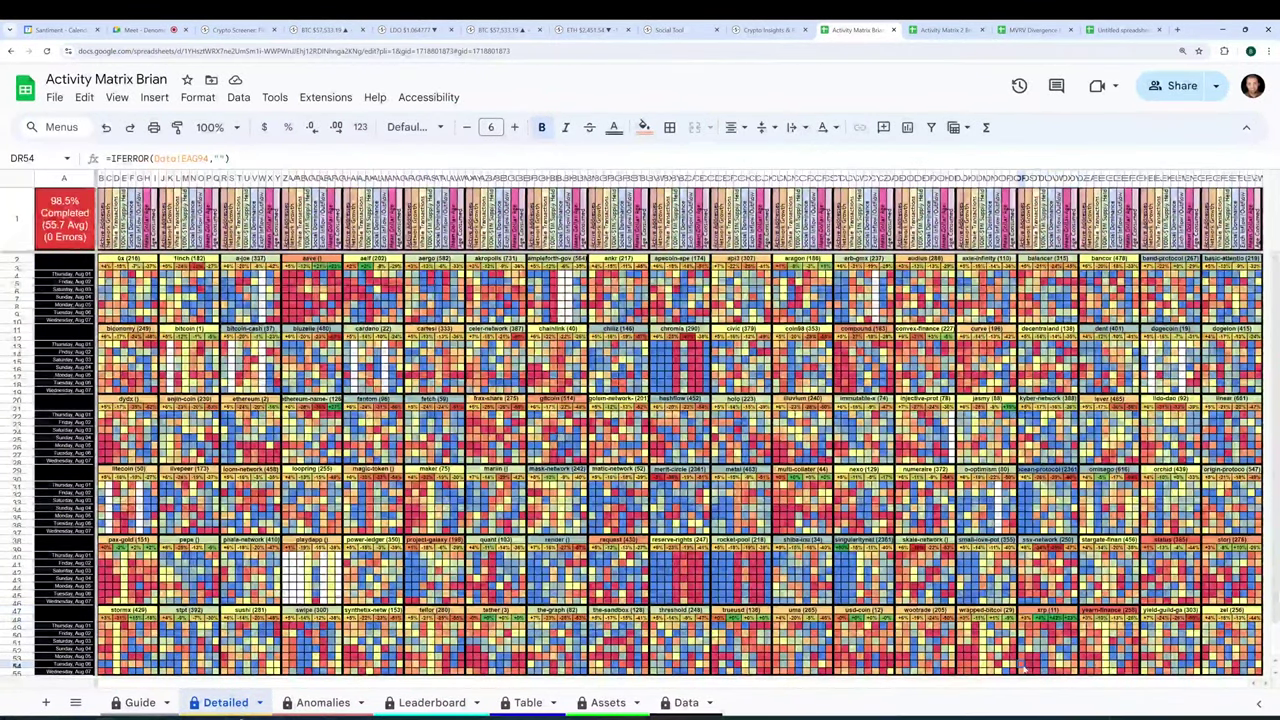
{"action": "left_click_drag", "start_coordinate": [1070, 666], "coordinate": [1066, 671]}
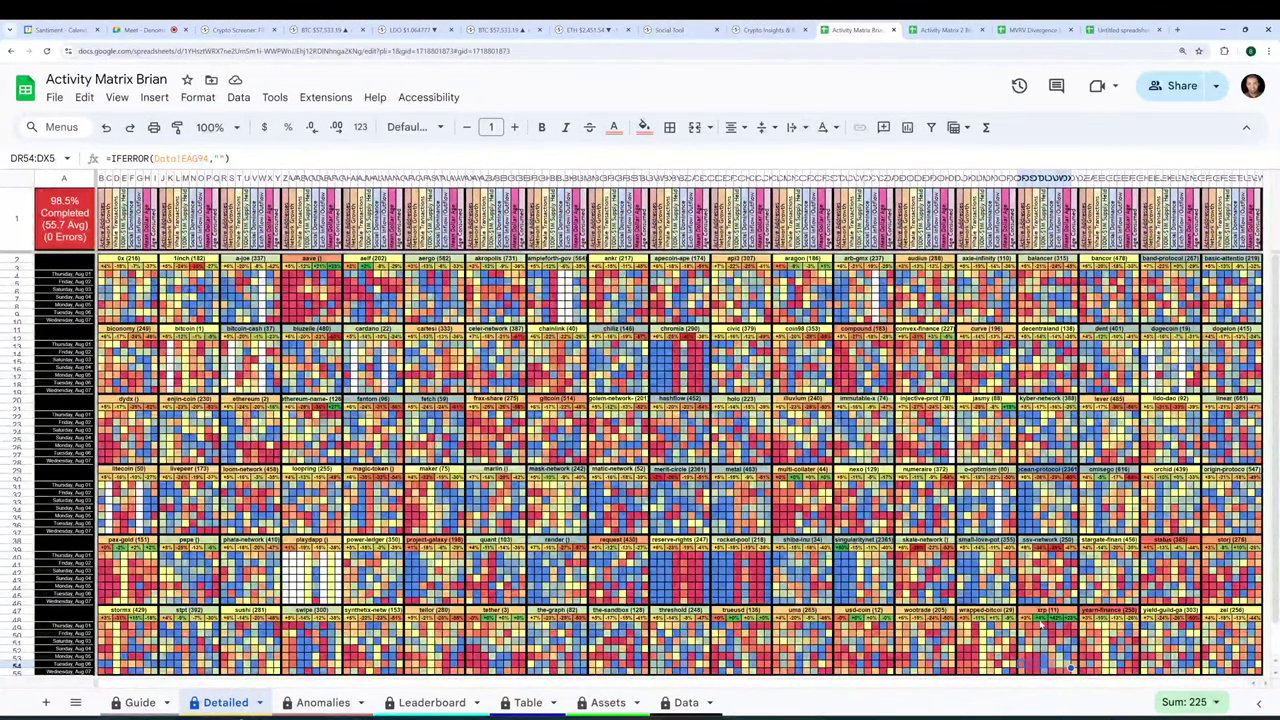
{"action": "left_click_drag", "start_coordinate": [1050, 622], "coordinate": [1058, 624]}
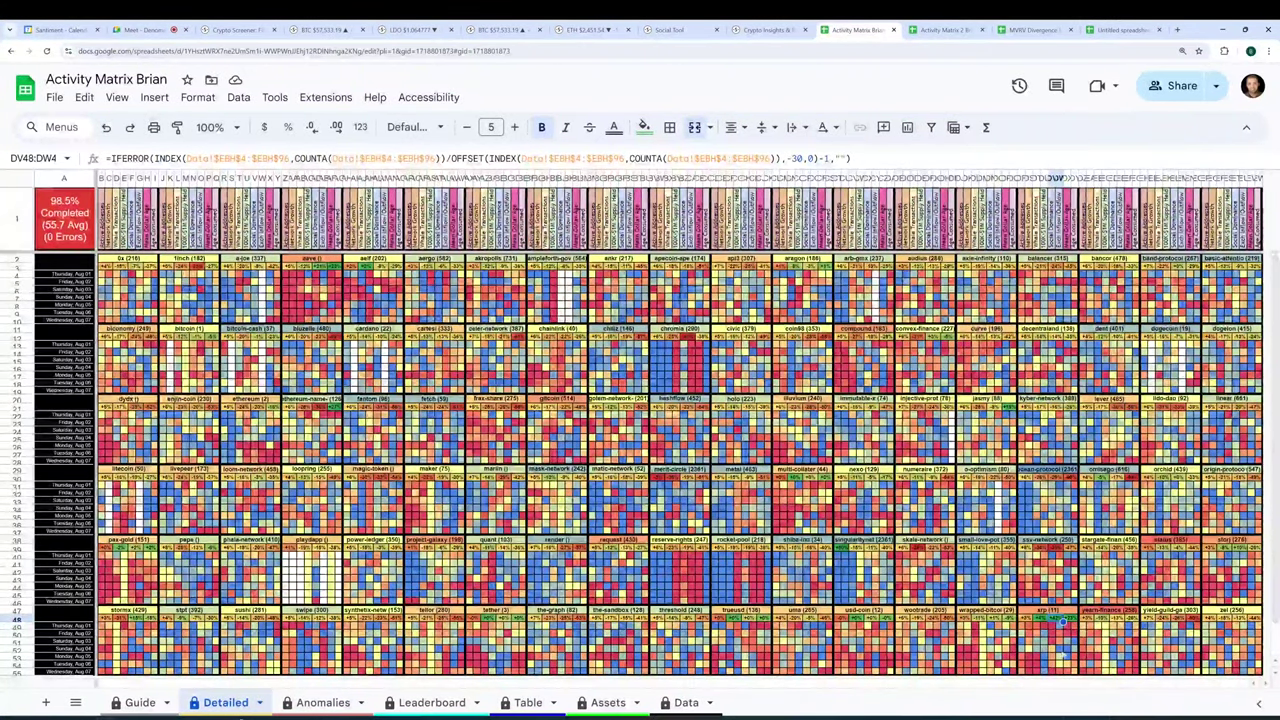
{"action": "left_click_drag", "start_coordinate": [1018, 675], "coordinate": [1078, 674]}
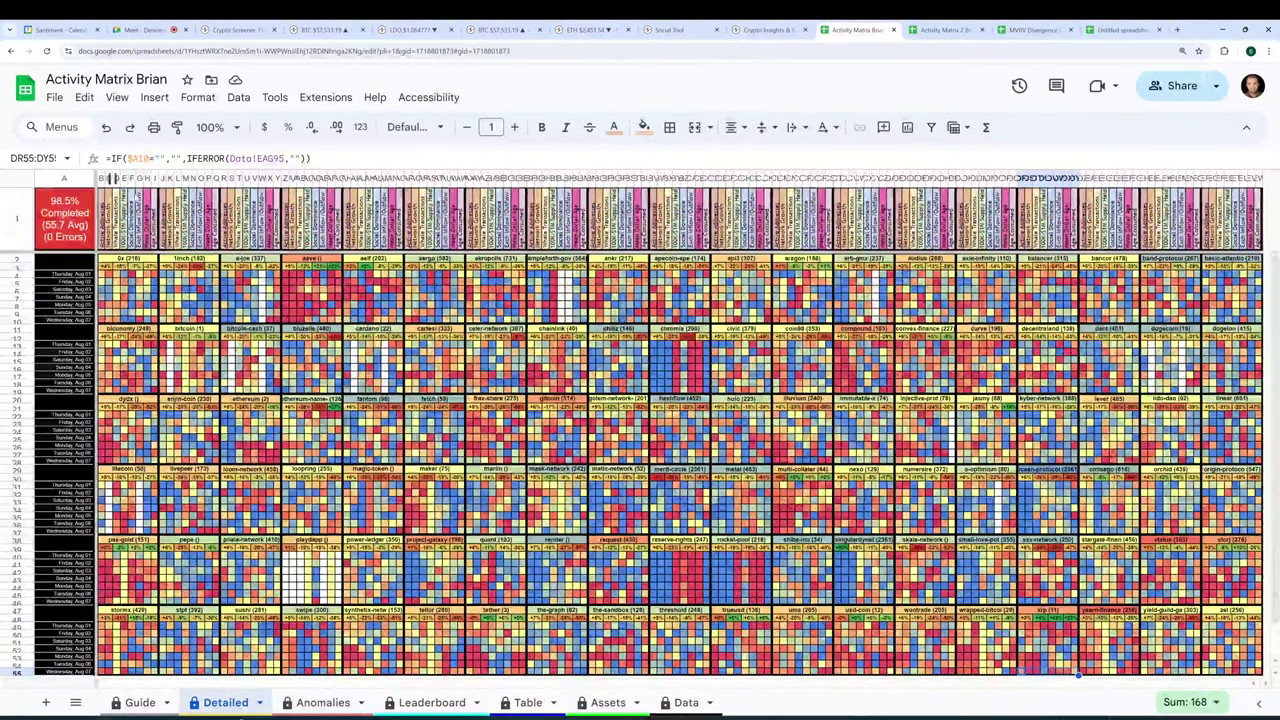
{"action": "left_click", "coordinate": [818, 339]}
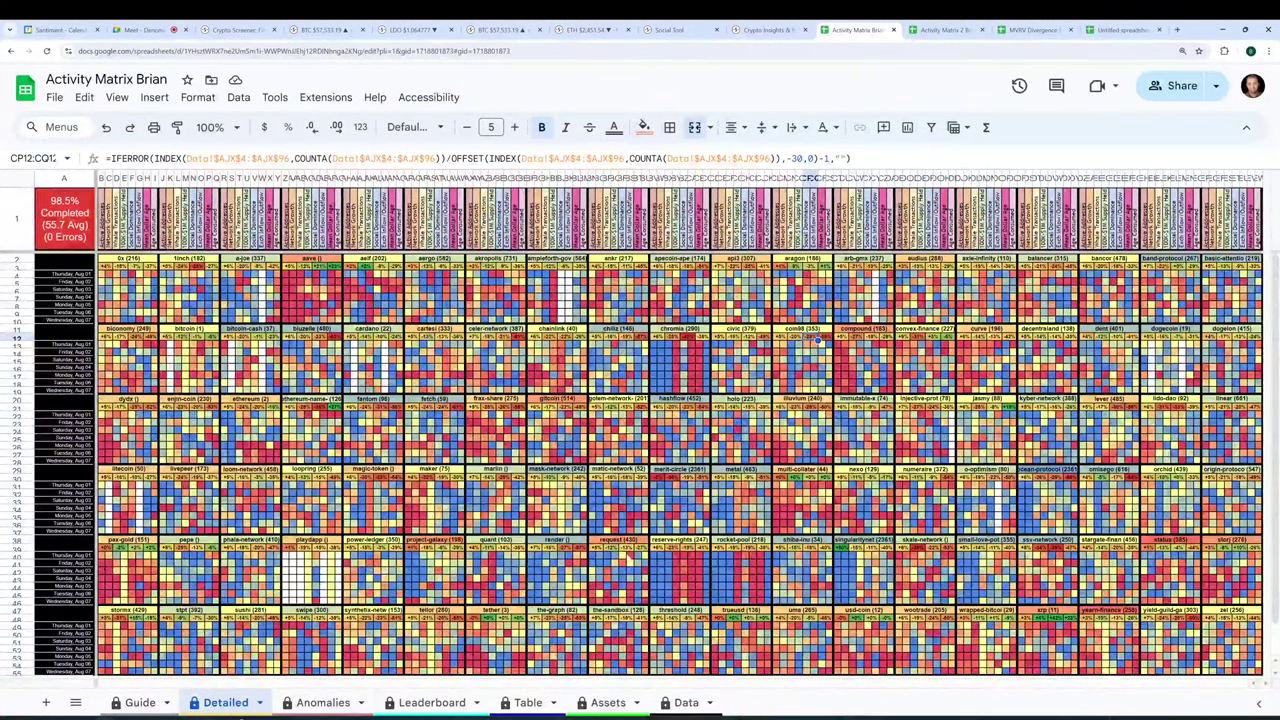
{"action": "left_click", "coordinate": [440, 703]}
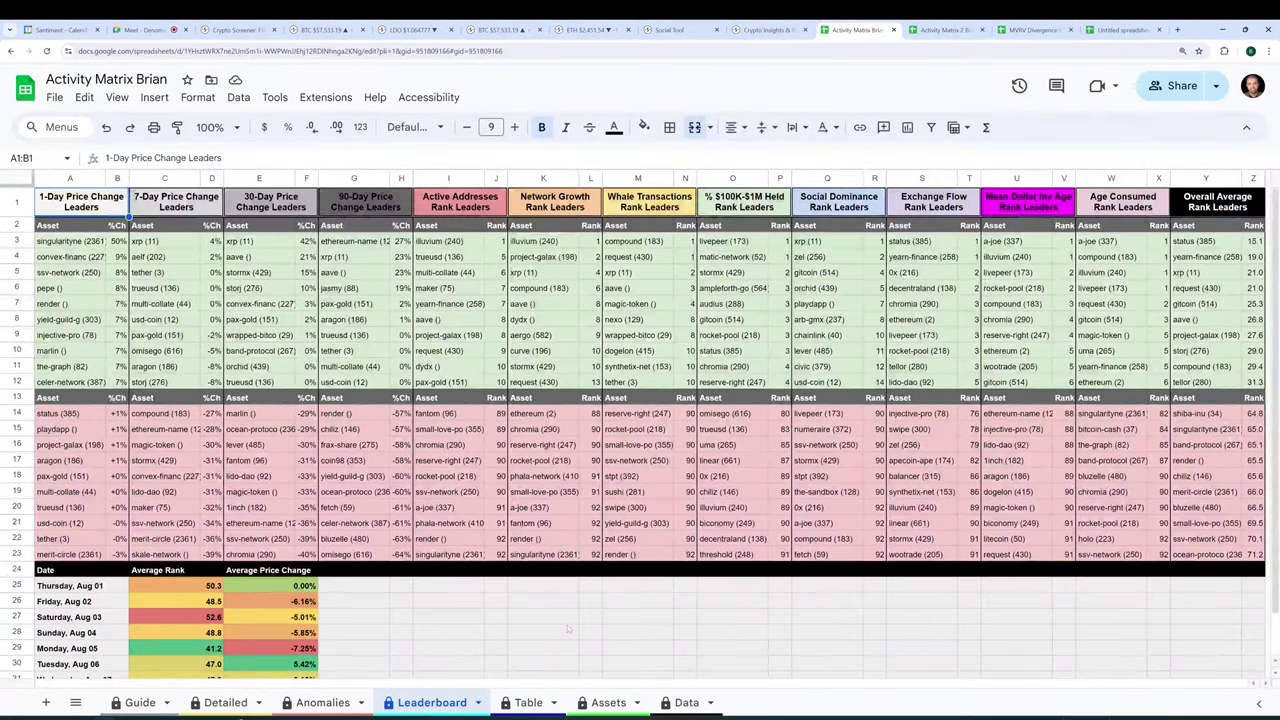
{"action": "left_click", "coordinate": [466, 242]}
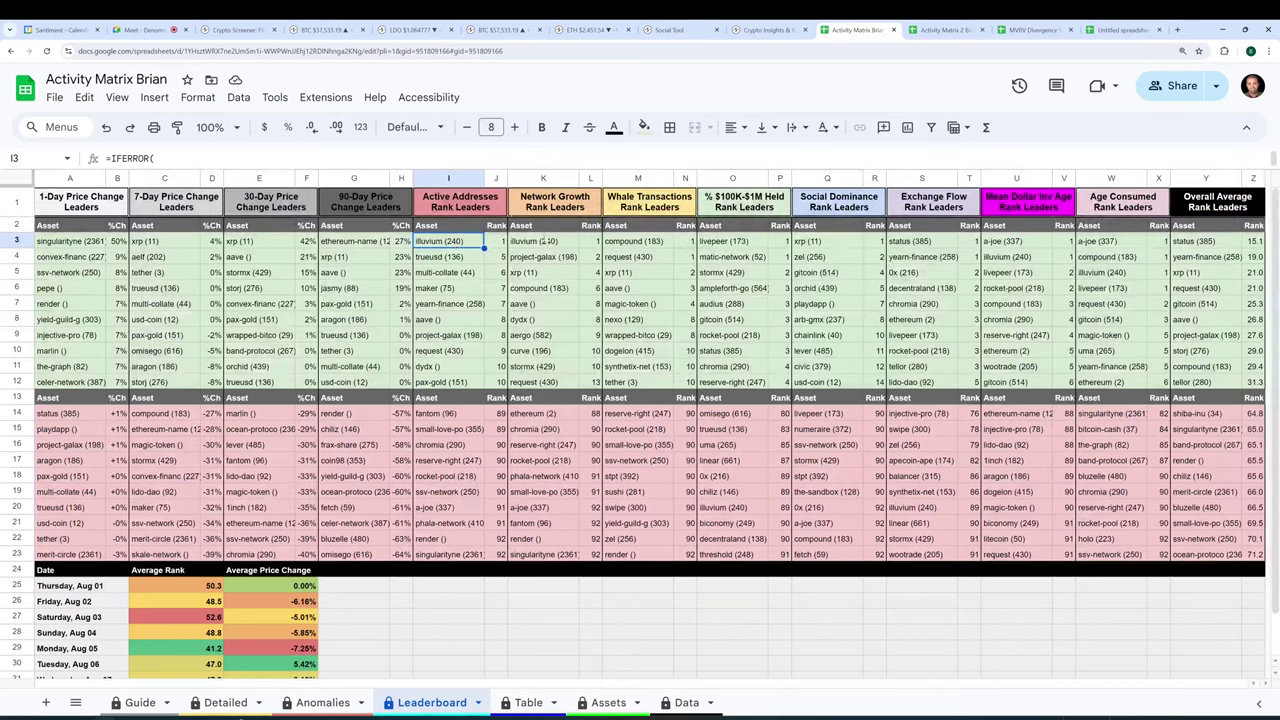
{"action": "left_click", "coordinate": [546, 241]}
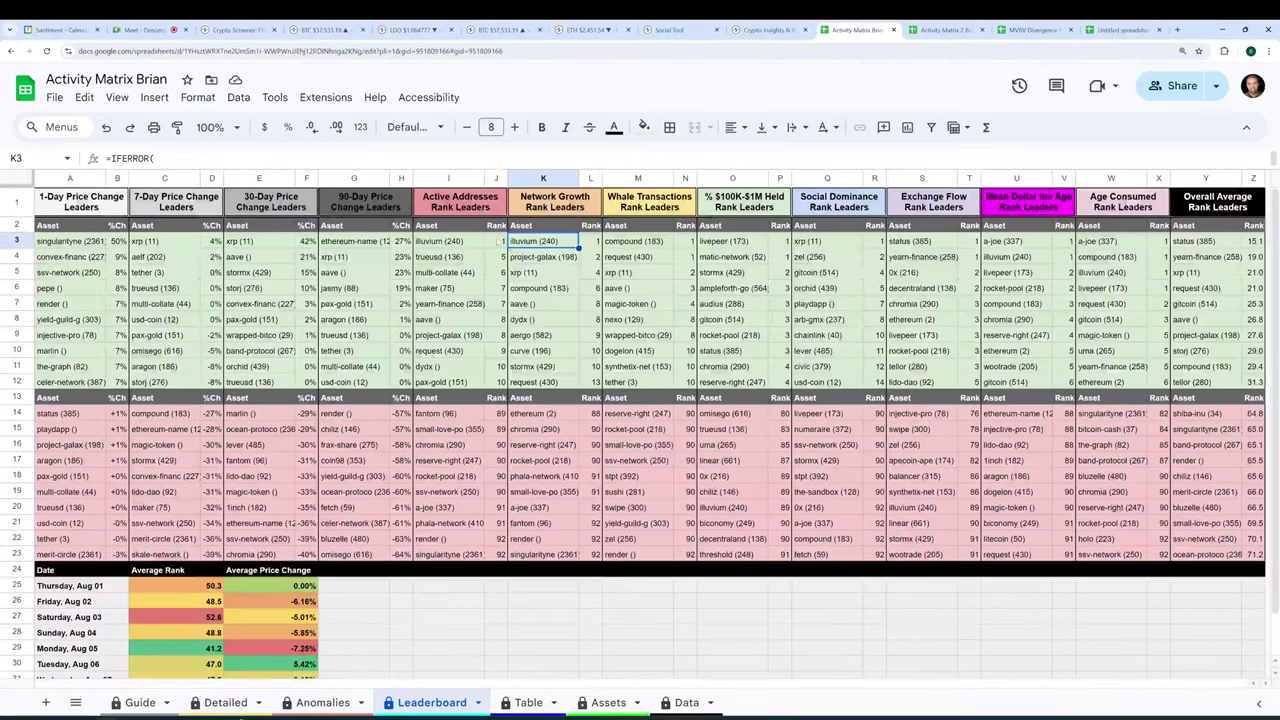
{"action": "left_click", "coordinate": [497, 241]}
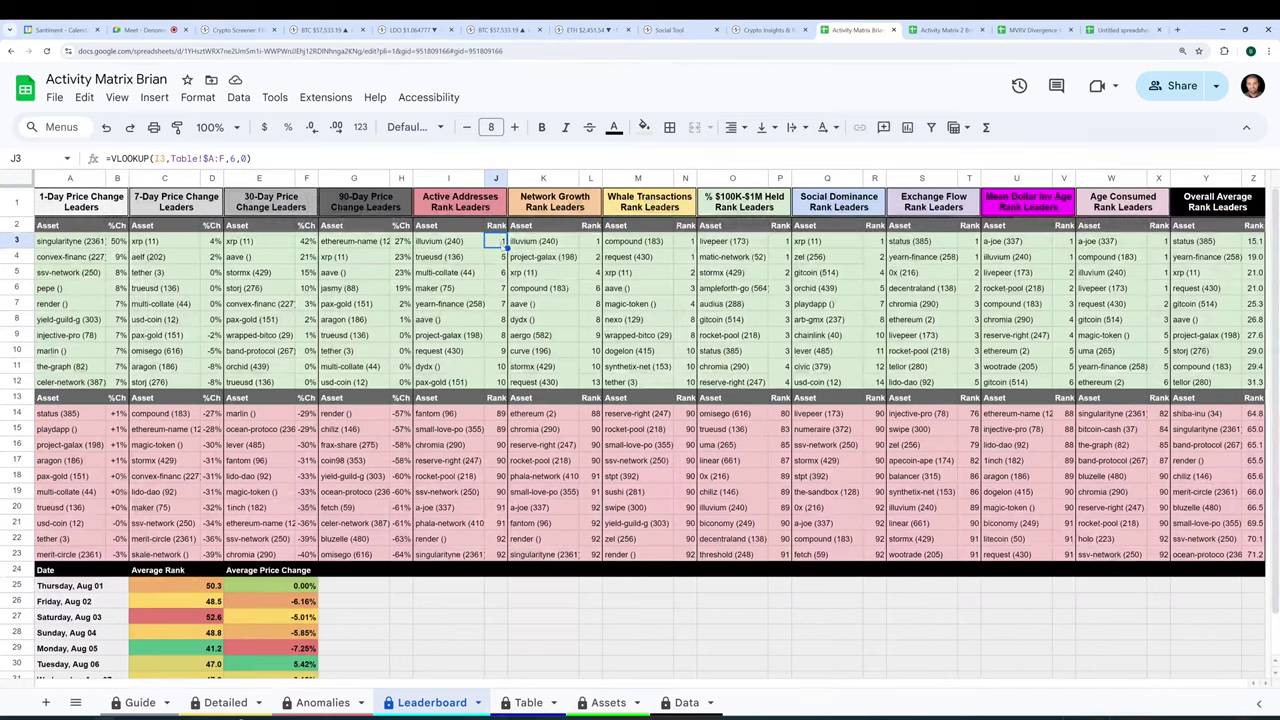
{"action": "left_click", "coordinate": [475, 212]}
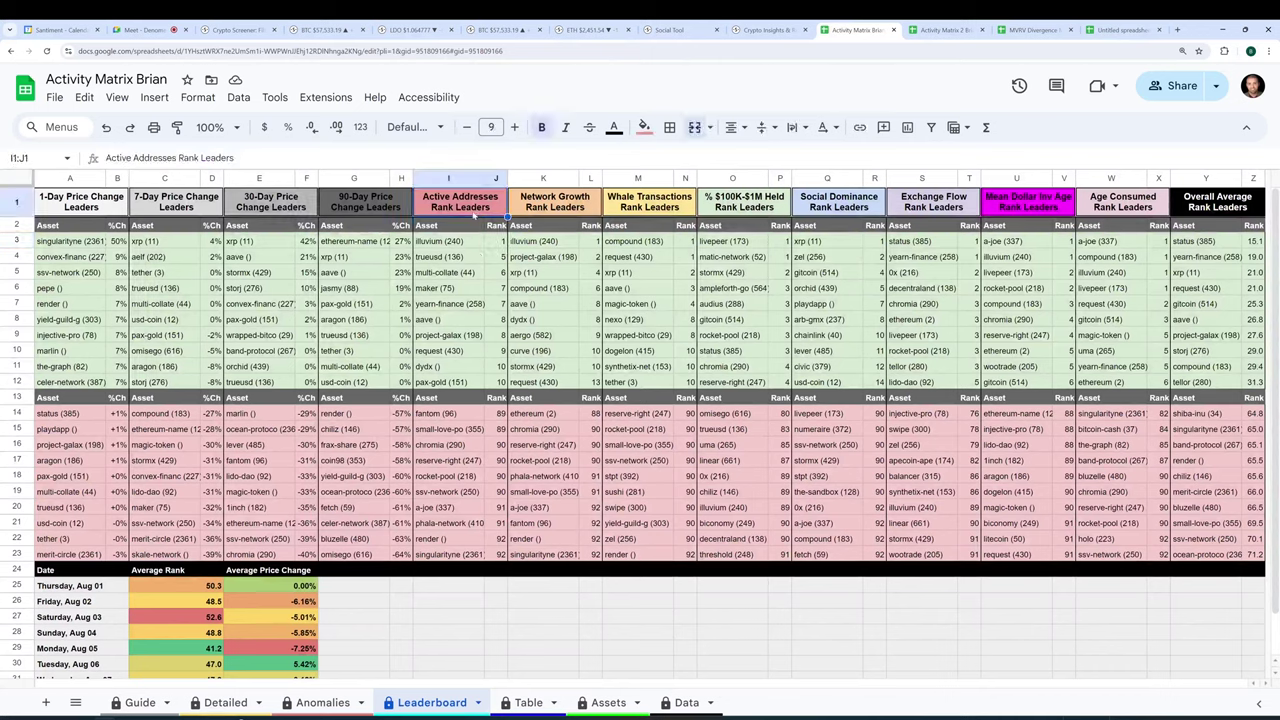
{"action": "left_click", "coordinate": [555, 202]}
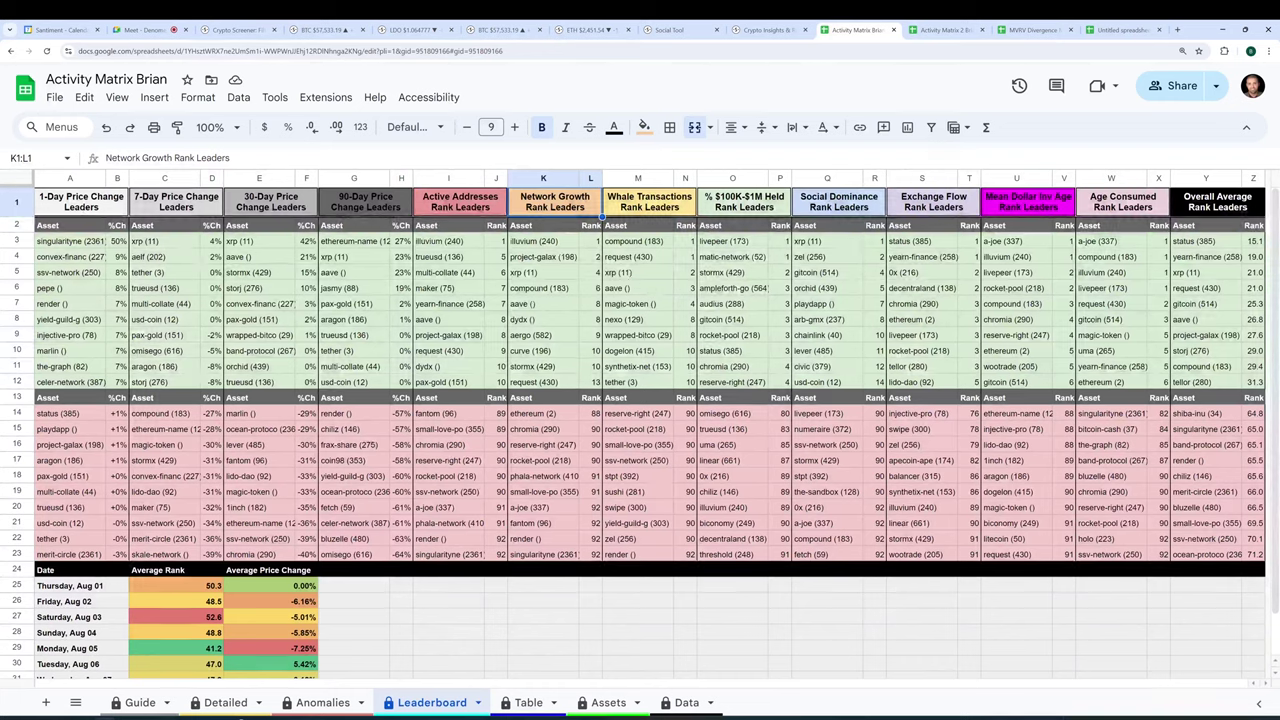
{"action": "left_click", "coordinate": [655, 258]}
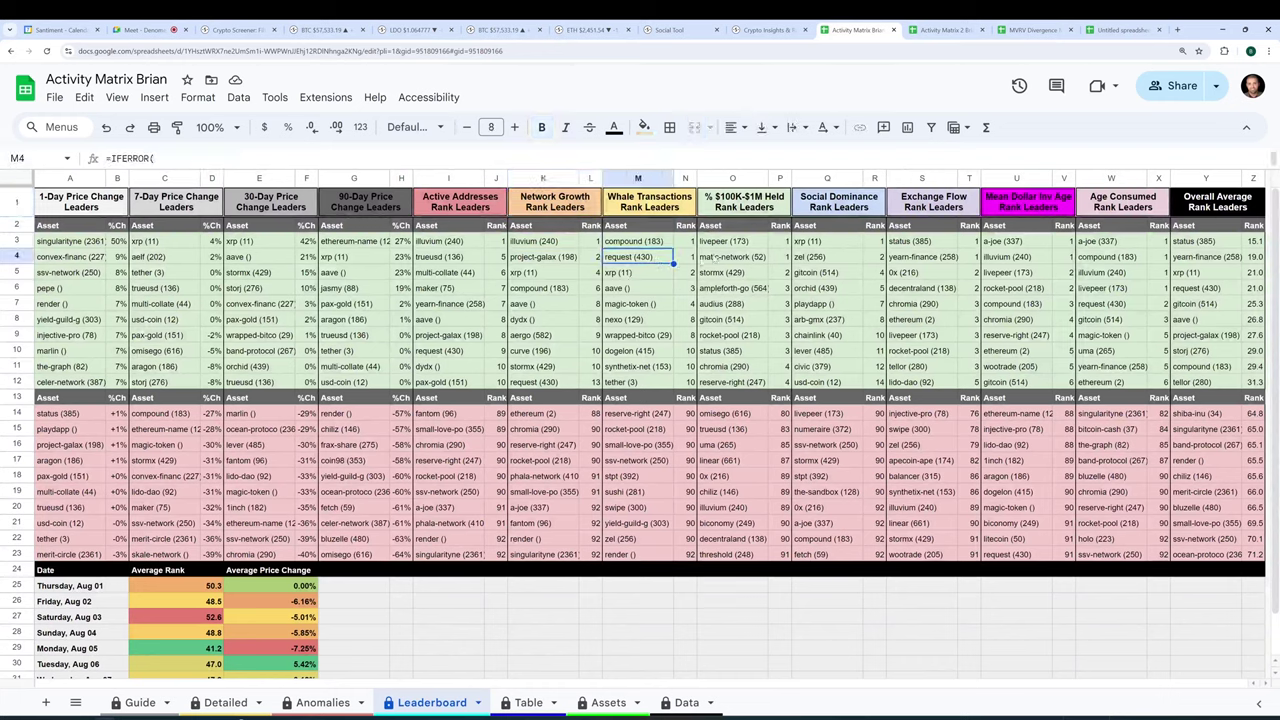
{"action": "left_click", "coordinate": [840, 242]}
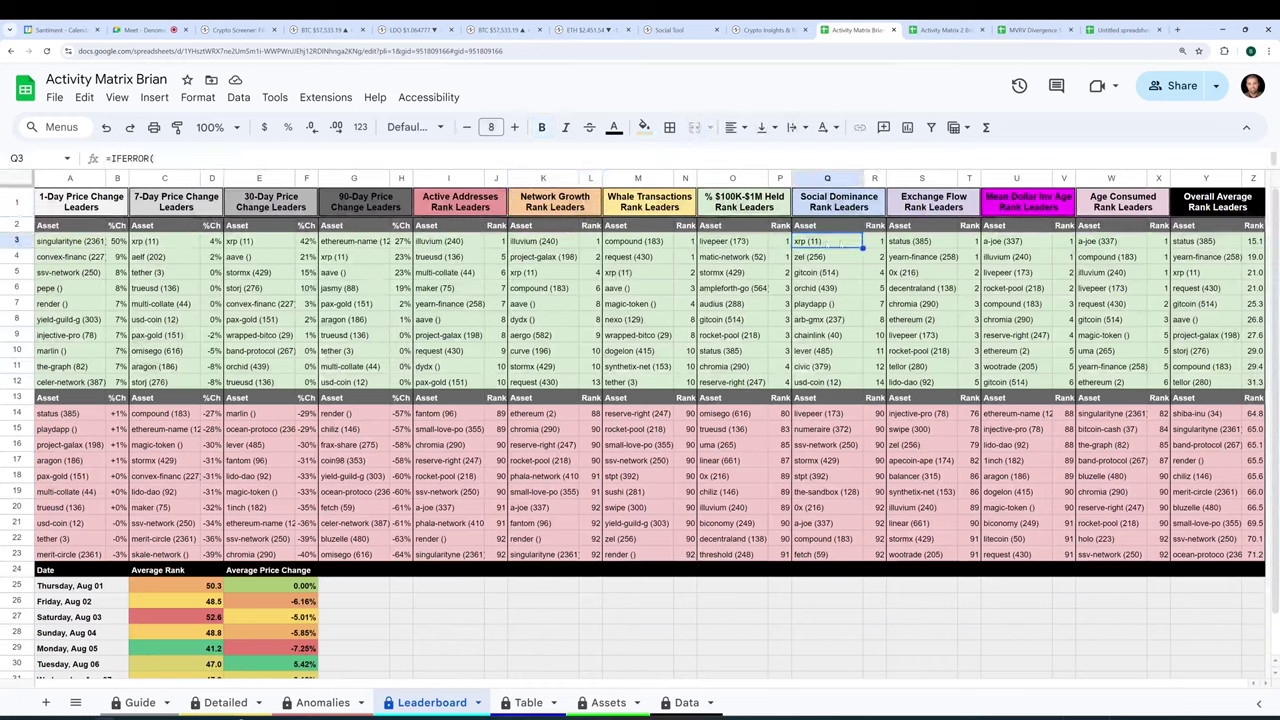
{"action": "left_click", "coordinate": [836, 206]}
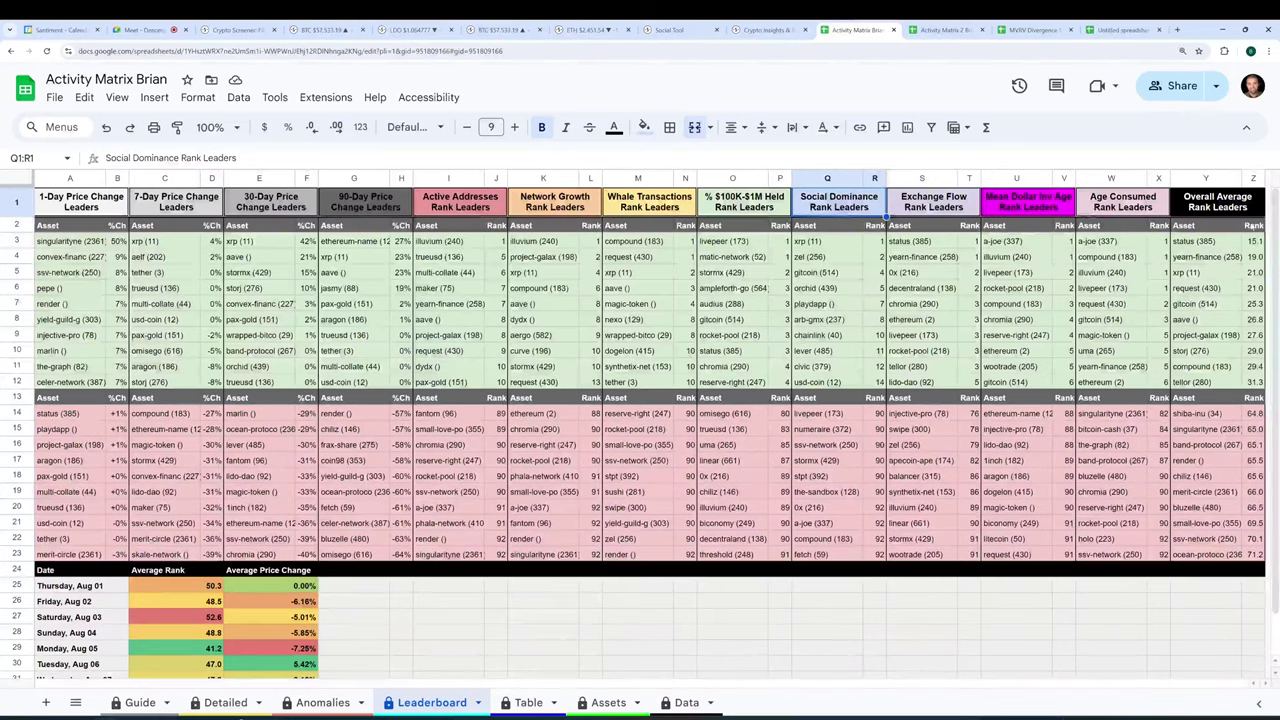
{"action": "left_click", "coordinate": [1215, 201]}
{"action": "left_click", "coordinate": [1205, 176]}
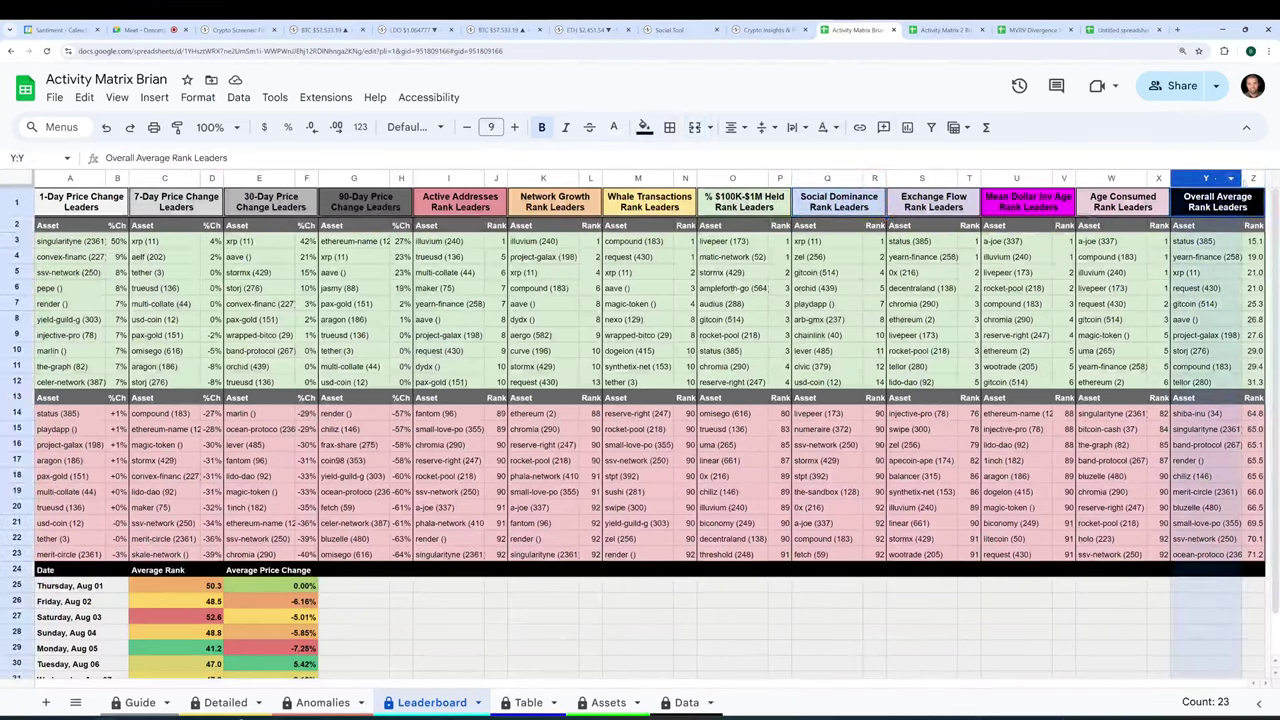
{"action": "left_click", "coordinate": [1244, 178]}
{"action": "left_click", "coordinate": [1205, 241]}
{"action": "key", "text": "Down"}
{"action": "key", "text": "Down"}
{"action": "key", "text": "Down"}
{"action": "key", "text": "Down"}
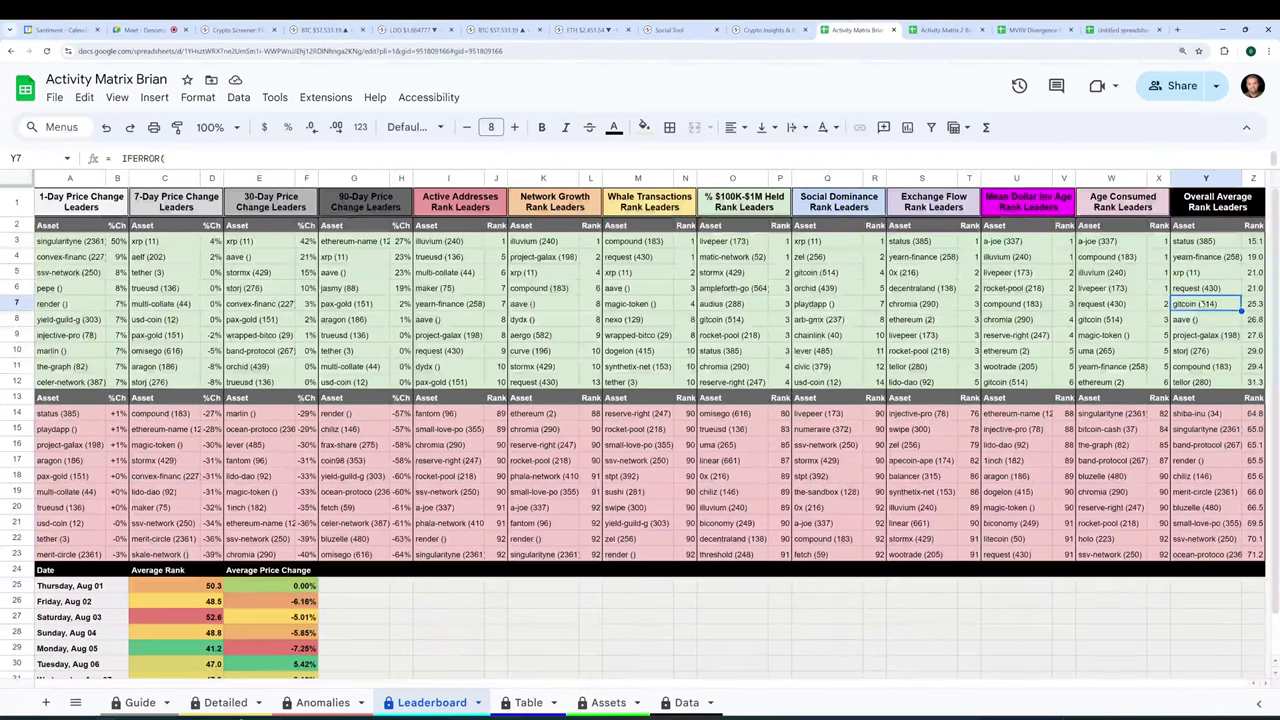
{"action": "key", "text": "Down"}
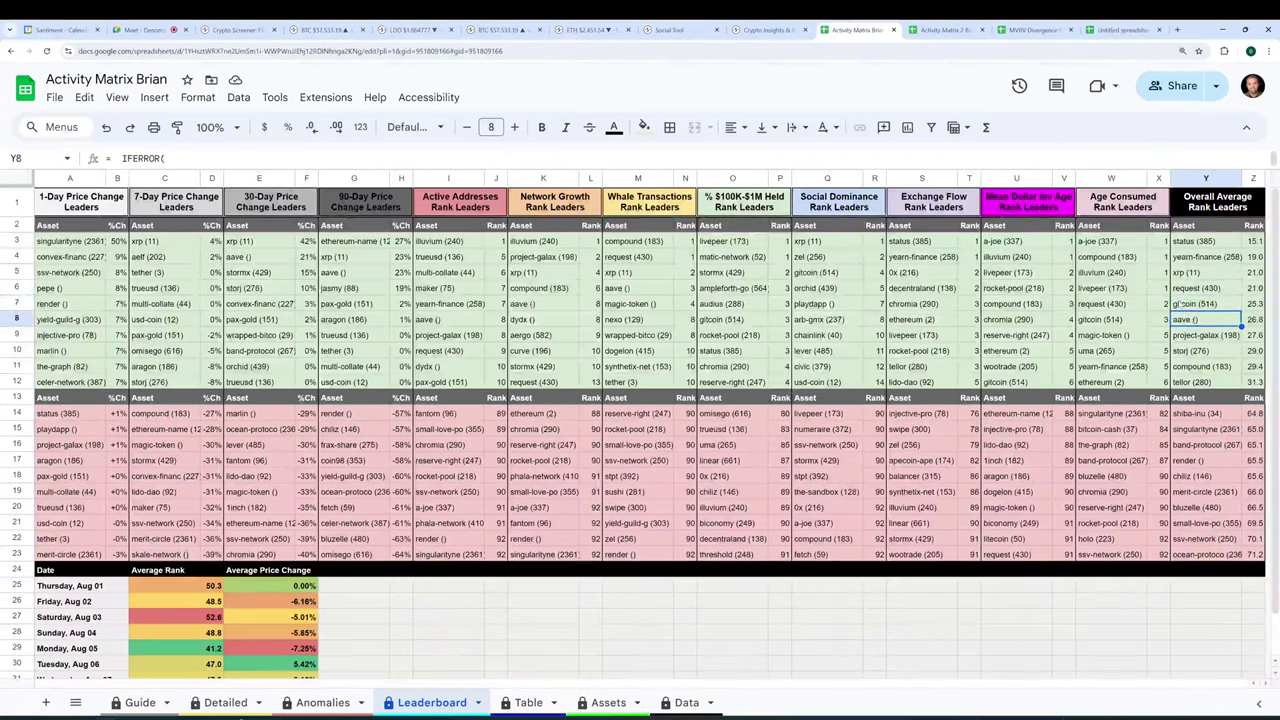
{"action": "left_click_drag", "start_coordinate": [1205, 554], "coordinate": [1192, 476]}
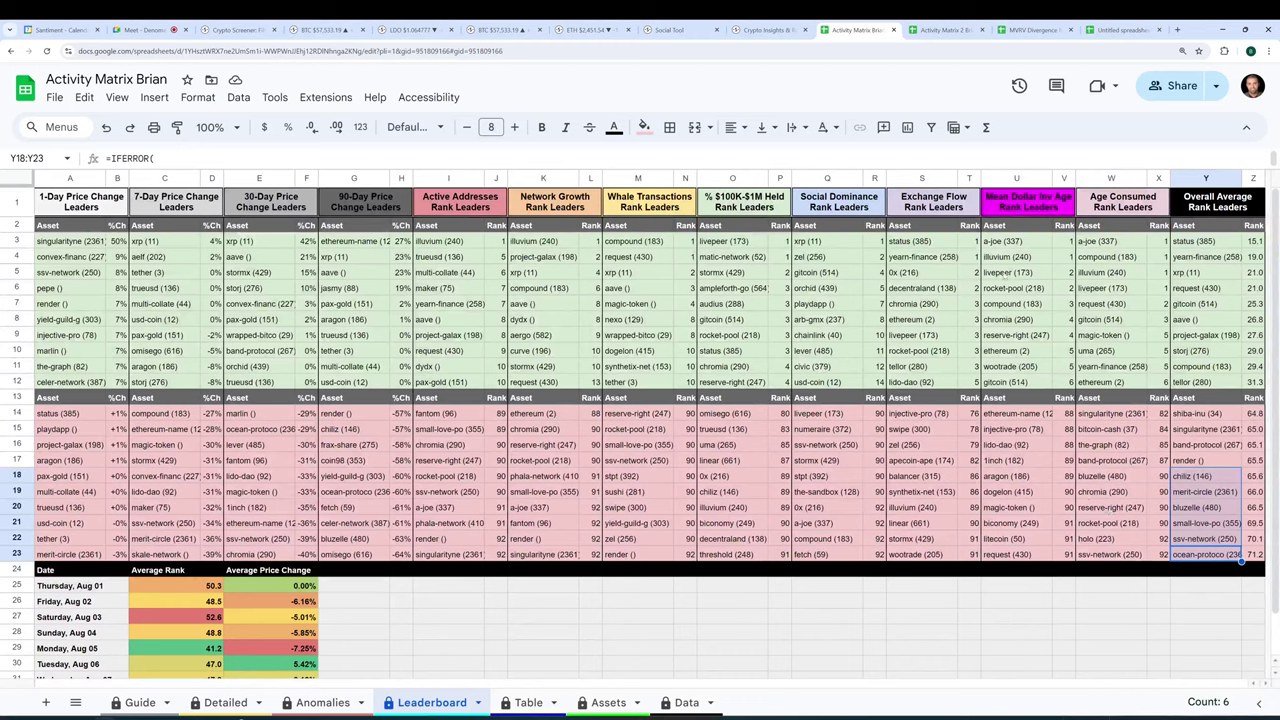
{"action": "left_click_drag", "start_coordinate": [591, 476], "coordinate": [1065, 573]}
{"action": "left_click_drag", "start_coordinate": [1014, 241], "coordinate": [97, 382]}
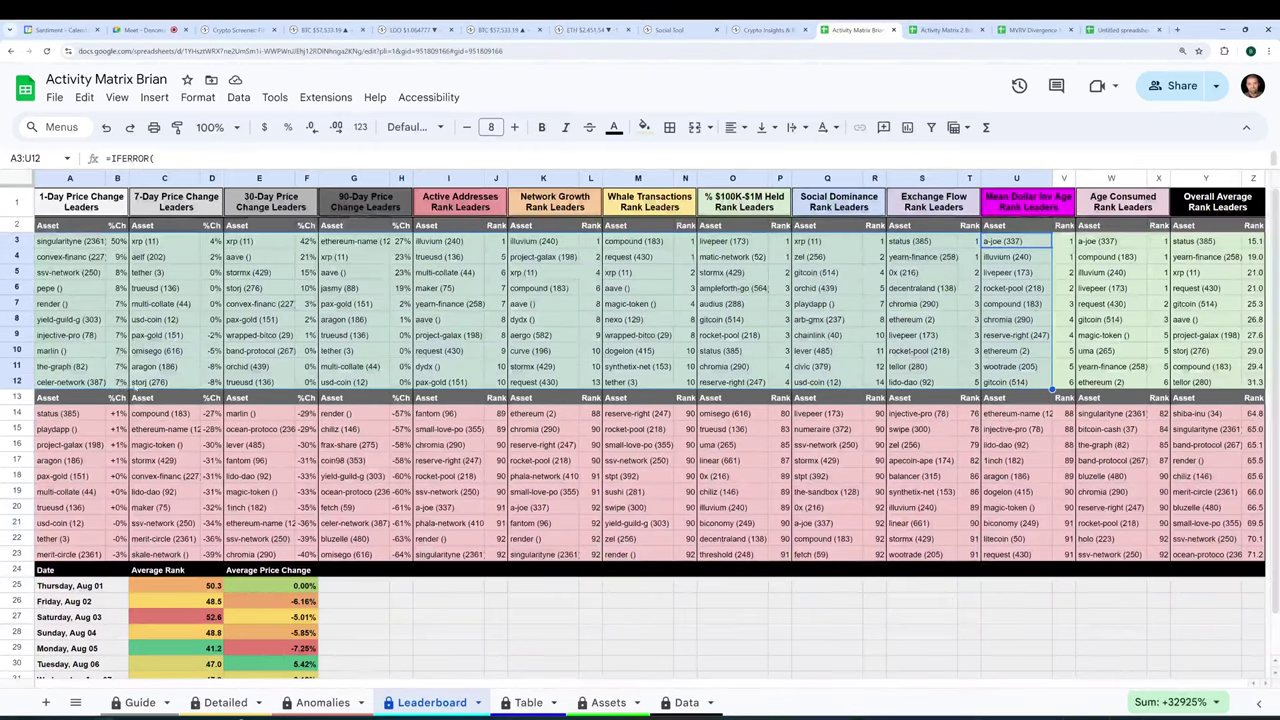
{"action": "left_click_drag", "start_coordinate": [60, 413], "coordinate": [1262, 562]}
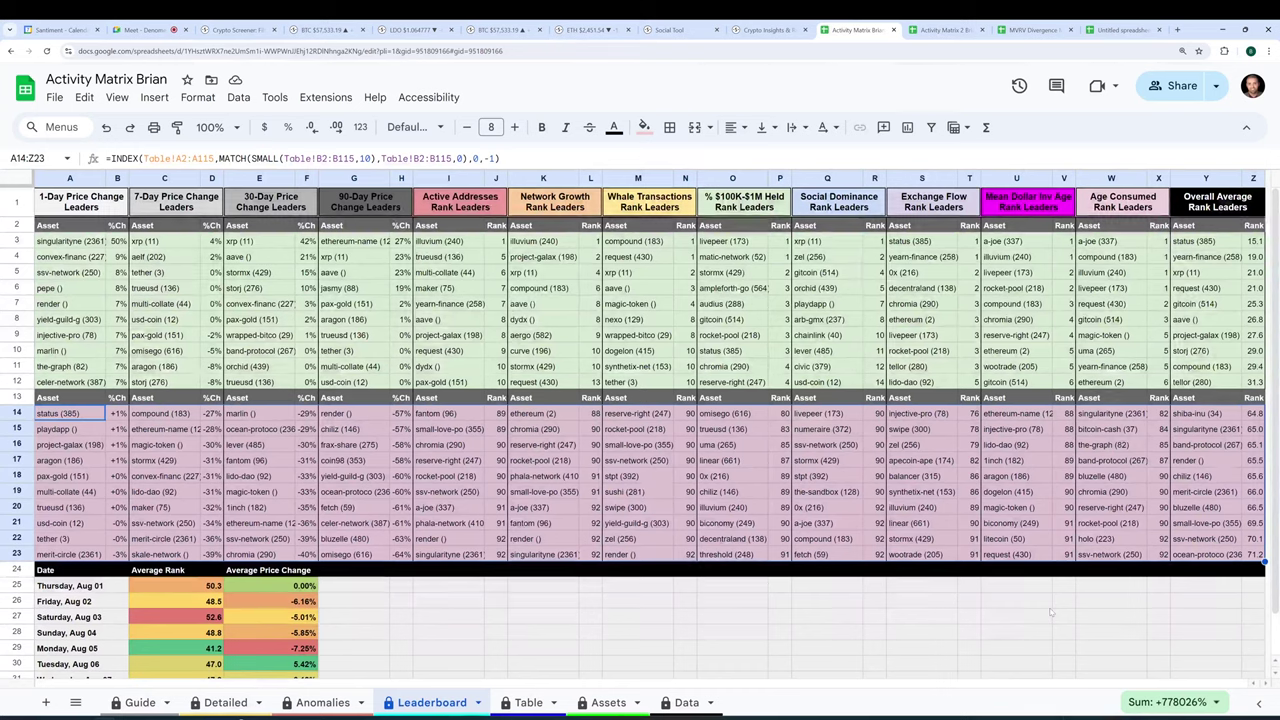
Check Leaderboard cells Q25, K27 and I28, then return to the Santiment BTC chart tab.
{"action": "left_click", "coordinate": [812, 588]}
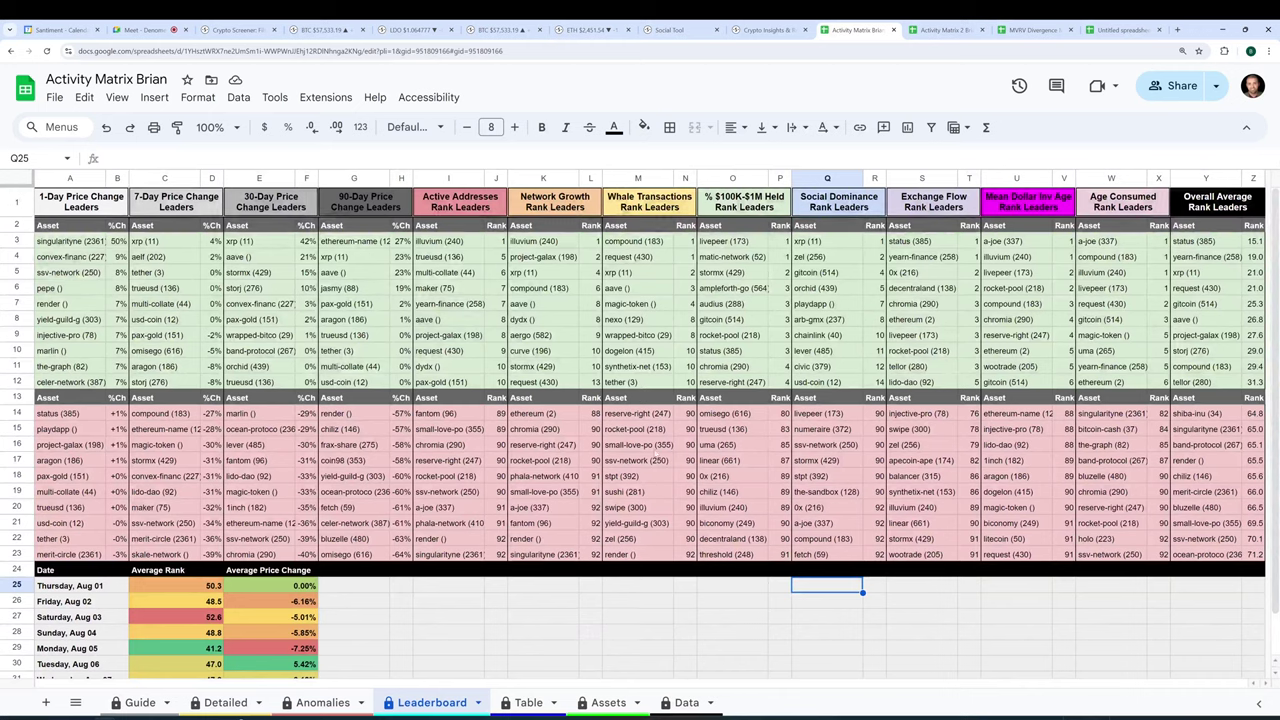
{"action": "left_click", "coordinate": [543, 616]}
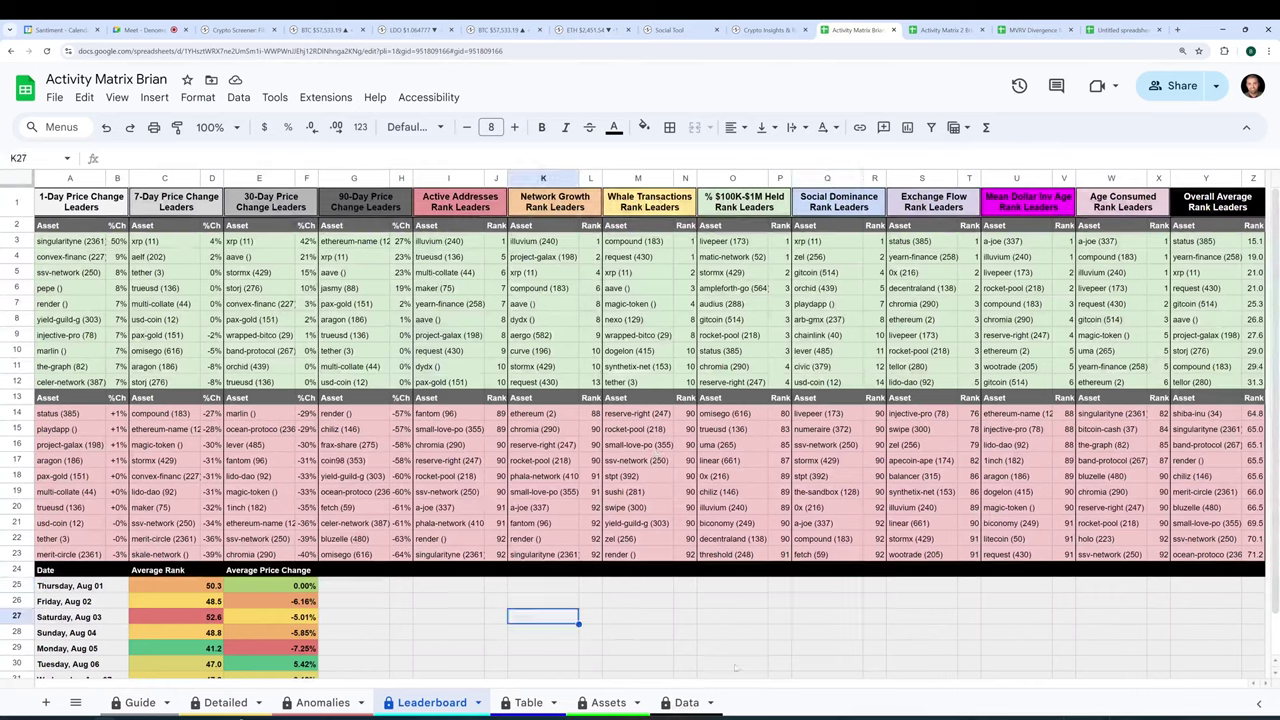
{"action": "left_click", "coordinate": [435, 637]}
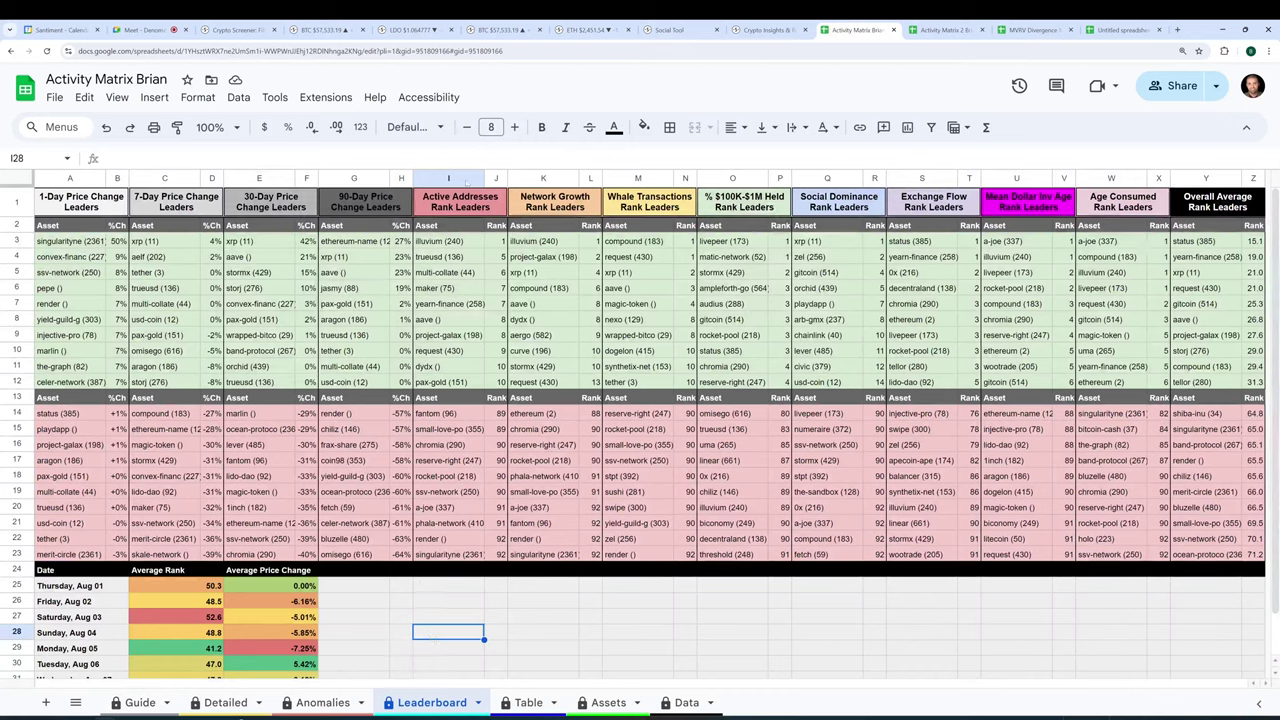
{"action": "left_click", "coordinate": [325, 29]}
Close the chart and go to Account settings from the avatar menu.
{"action": "left_click", "coordinate": [1074, 91]}
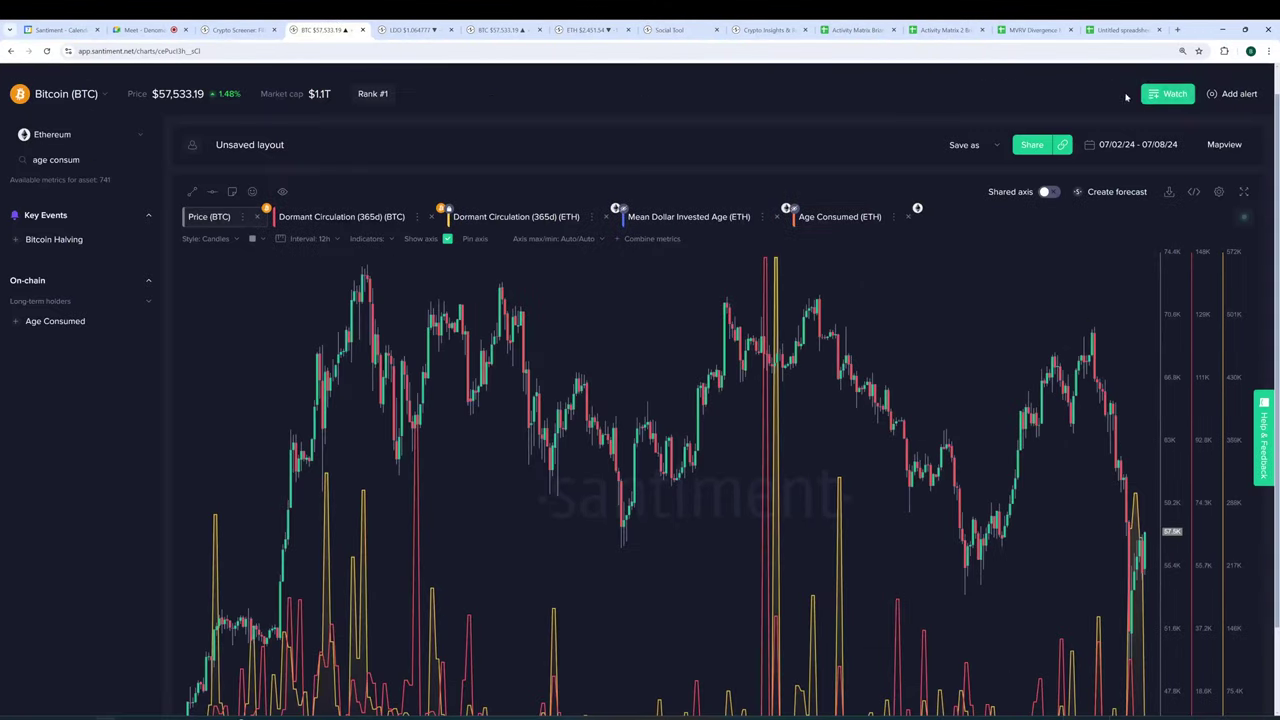
{"action": "mouse_move", "coordinate": [1249, 85]}
{"action": "left_click", "coordinate": [1232, 147]}
{"action": "left_click", "coordinate": [1153, 377]}
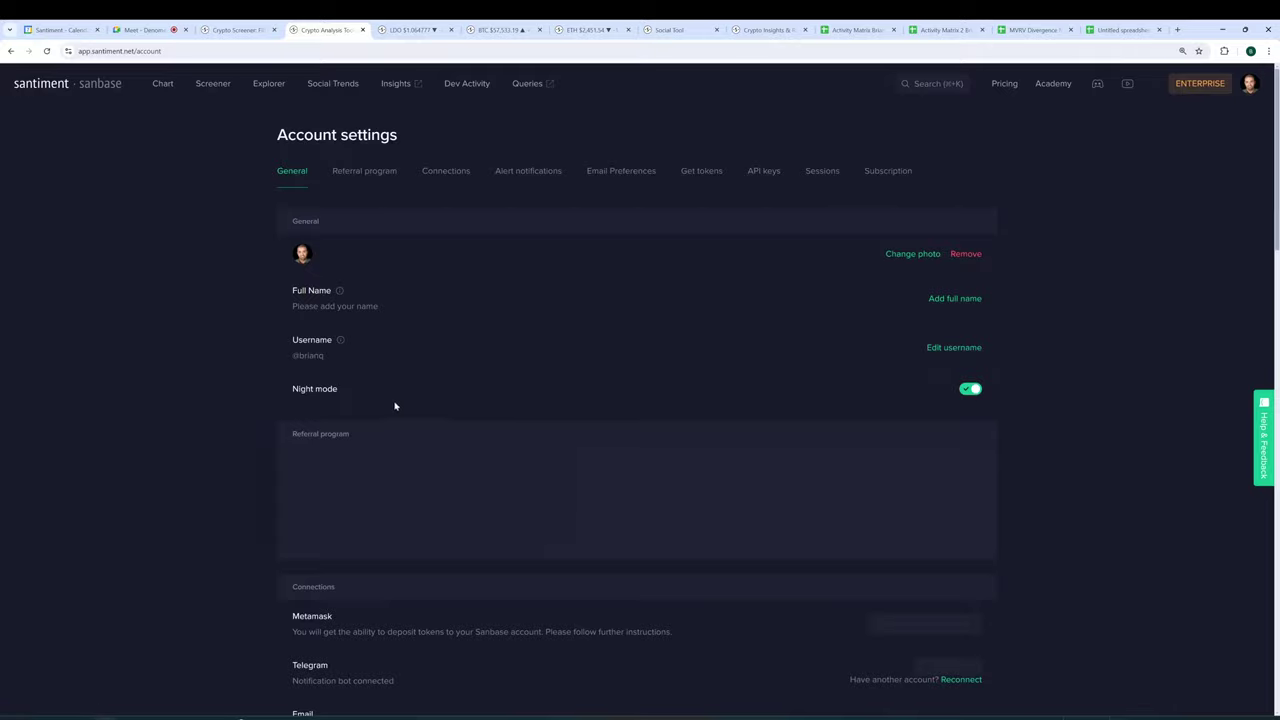
{"action": "scroll", "coordinate": [210, 366], "scroll_direction": "down", "scroll_amount": 3}
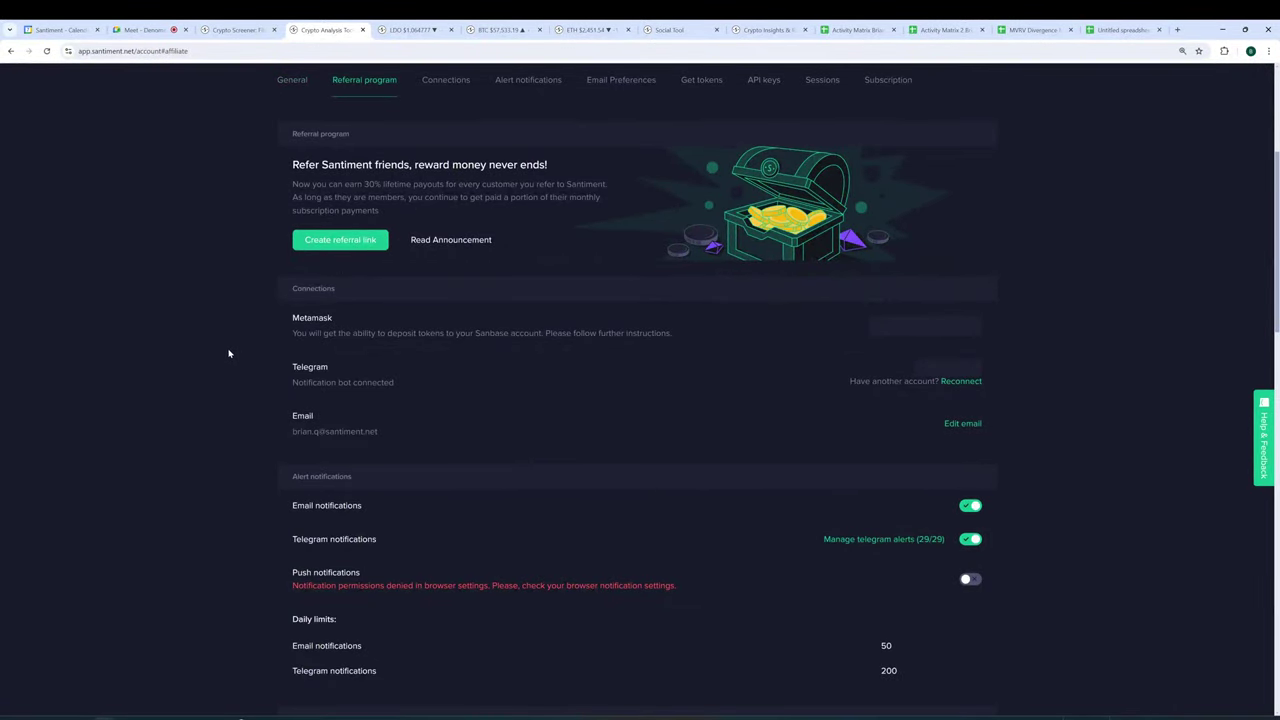
{"action": "scroll", "coordinate": [220, 355], "scroll_direction": "down", "scroll_amount": 3}
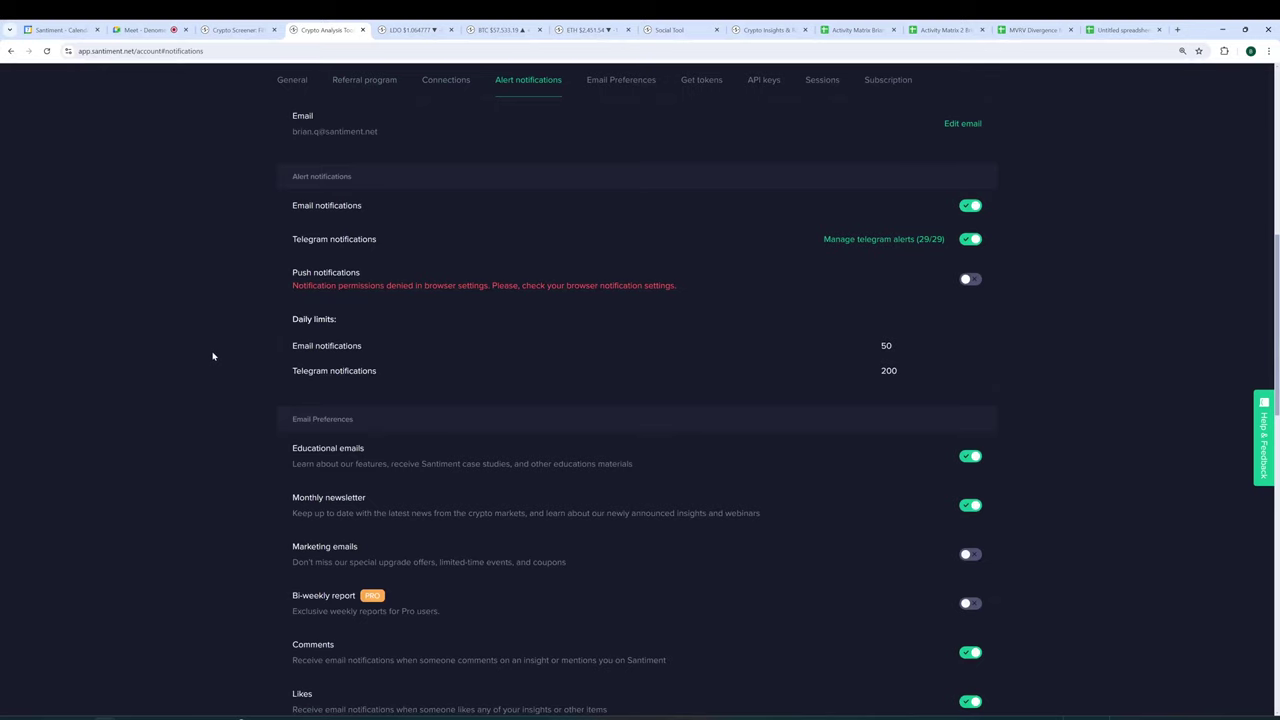
Find the API keys section by searching 'api', then return to the General section at the top.
{"action": "key", "text": "ctrl+f"}
{"action": "type", "text": "api"}
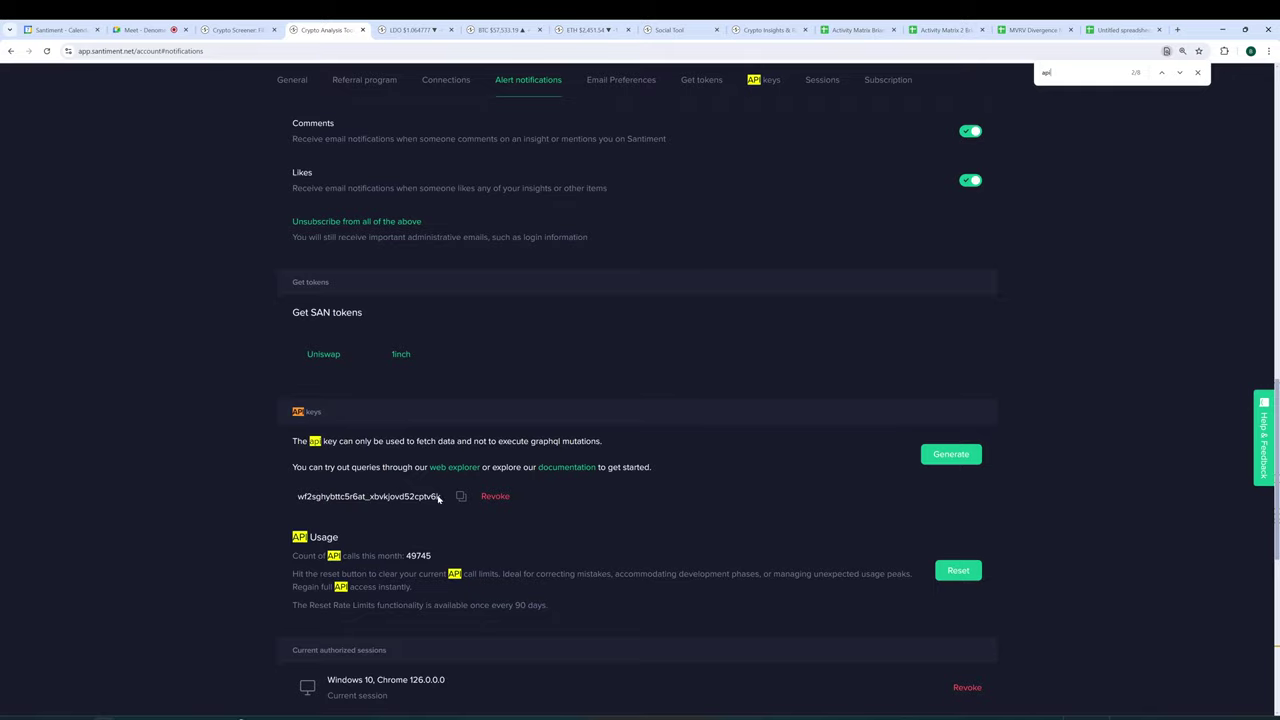
{"action": "scroll", "coordinate": [438, 498], "scroll_direction": "up", "scroll_amount": 2}
{"action": "scroll", "coordinate": [412, 658], "scroll_direction": "down", "scroll_amount": 1}
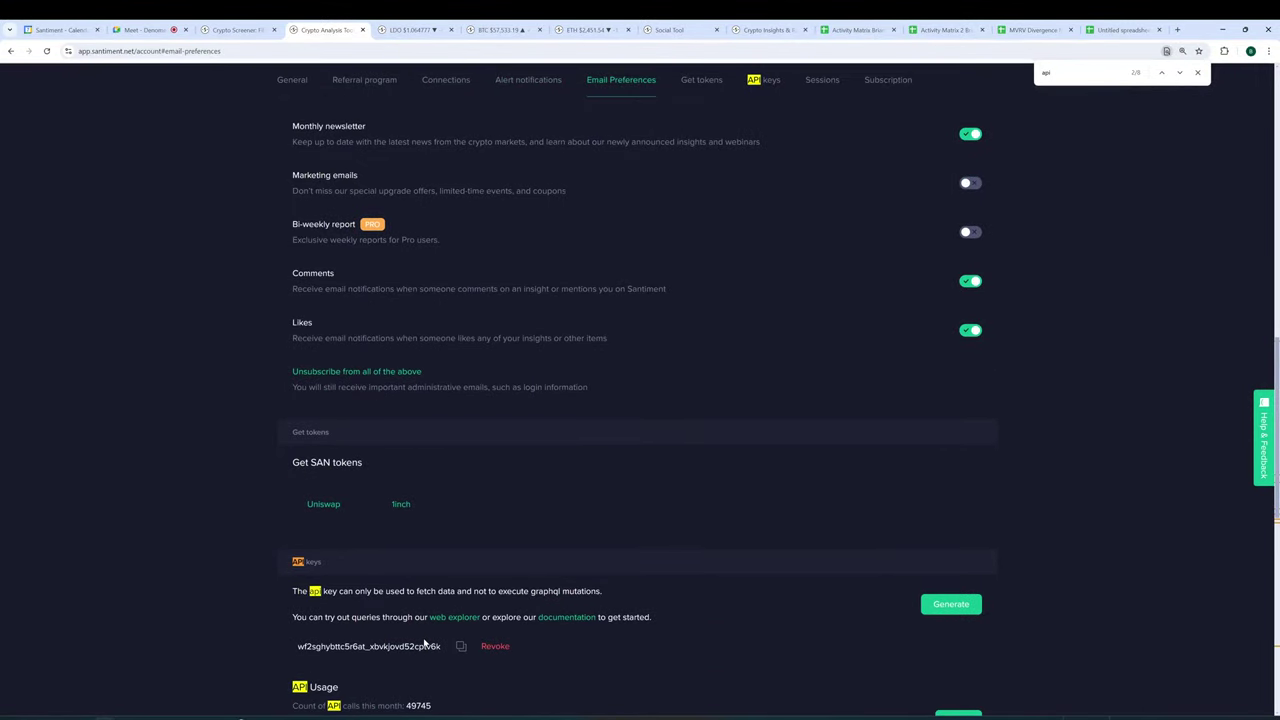
{"action": "scroll", "coordinate": [425, 641], "scroll_direction": "up", "scroll_amount": 1}
{"action": "scroll", "coordinate": [425, 641], "scroll_direction": "up", "scroll_amount": 5}
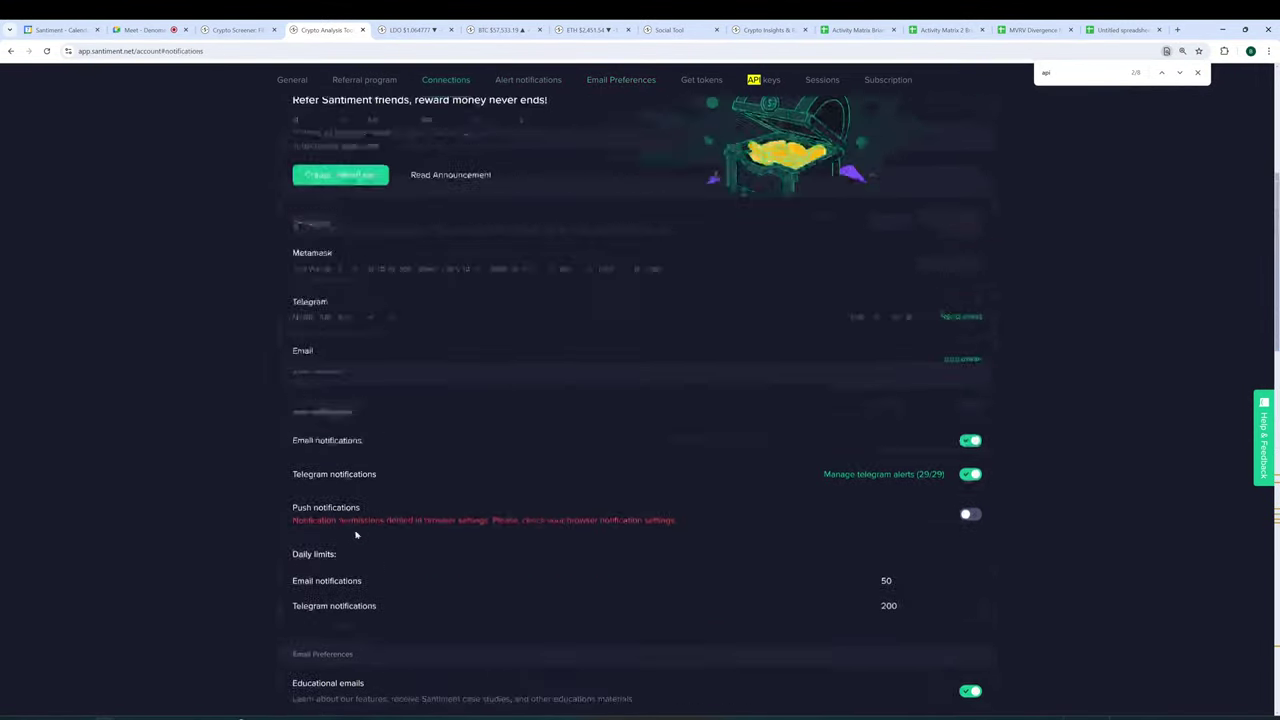
{"action": "left_click", "coordinate": [1197, 72]}
{"action": "scroll", "coordinate": [1110, 233], "scroll_direction": "up", "scroll_amount": 3}
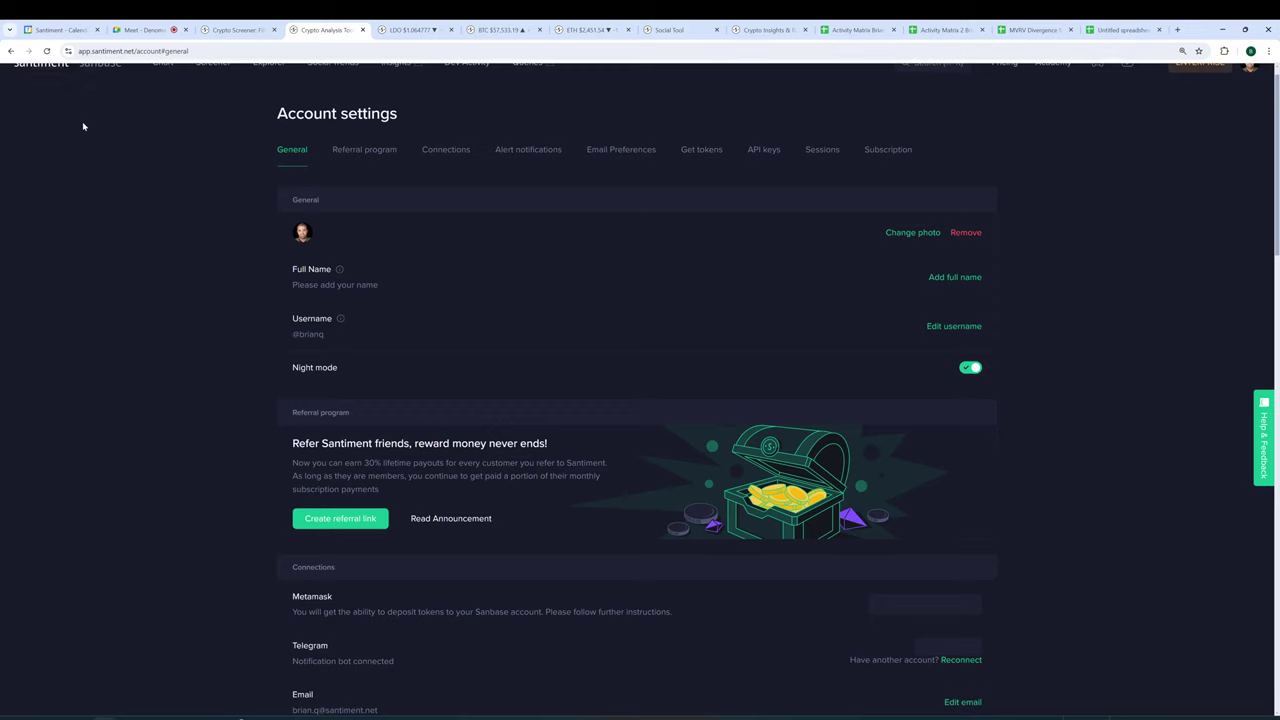
{"action": "mouse_move", "coordinate": [141, 30]}
{"action": "scroll", "coordinate": [141, 423], "scroll_direction": "up", "scroll_amount": 1}
Show the pricing plans: Free $0, Sanbase Pro $49/mo and Sanbase Max $249/mo.
{"action": "left_click", "coordinate": [1003, 87]}
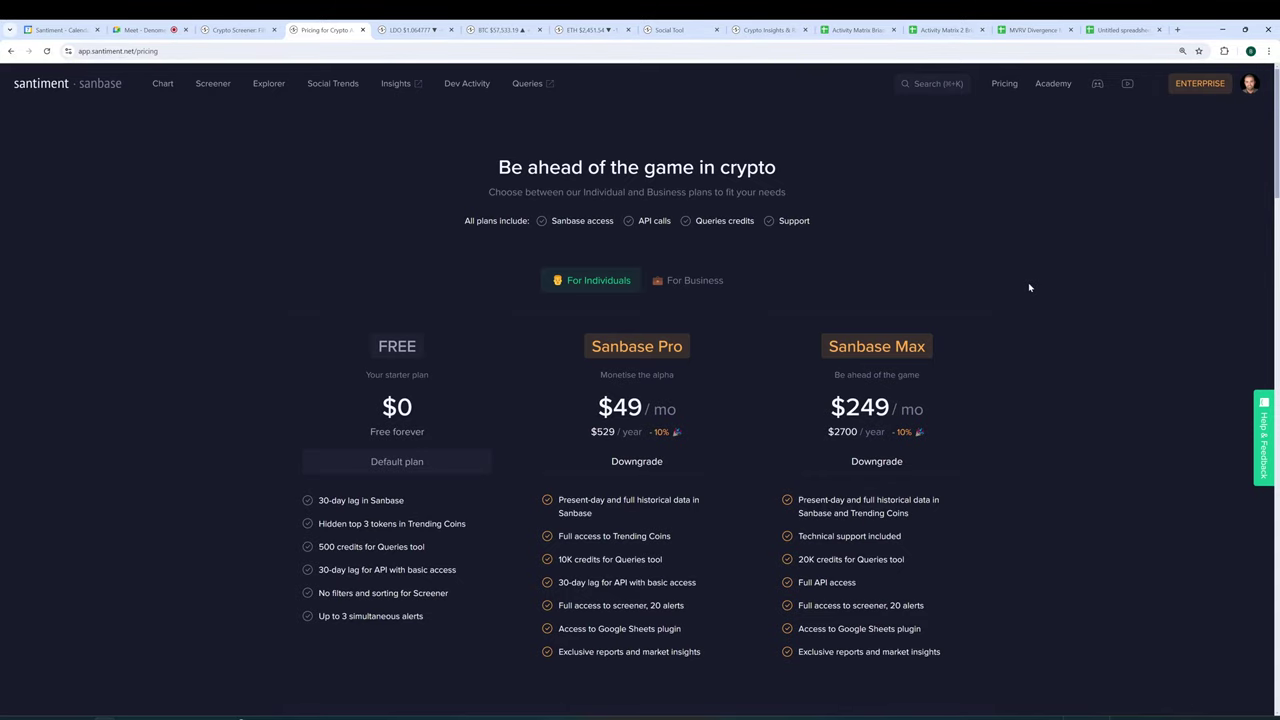
Return to the BTC chart tab showing sentiment ratios, price and Total Amount Of Holders.
{"action": "left_click", "coordinate": [490, 30]}
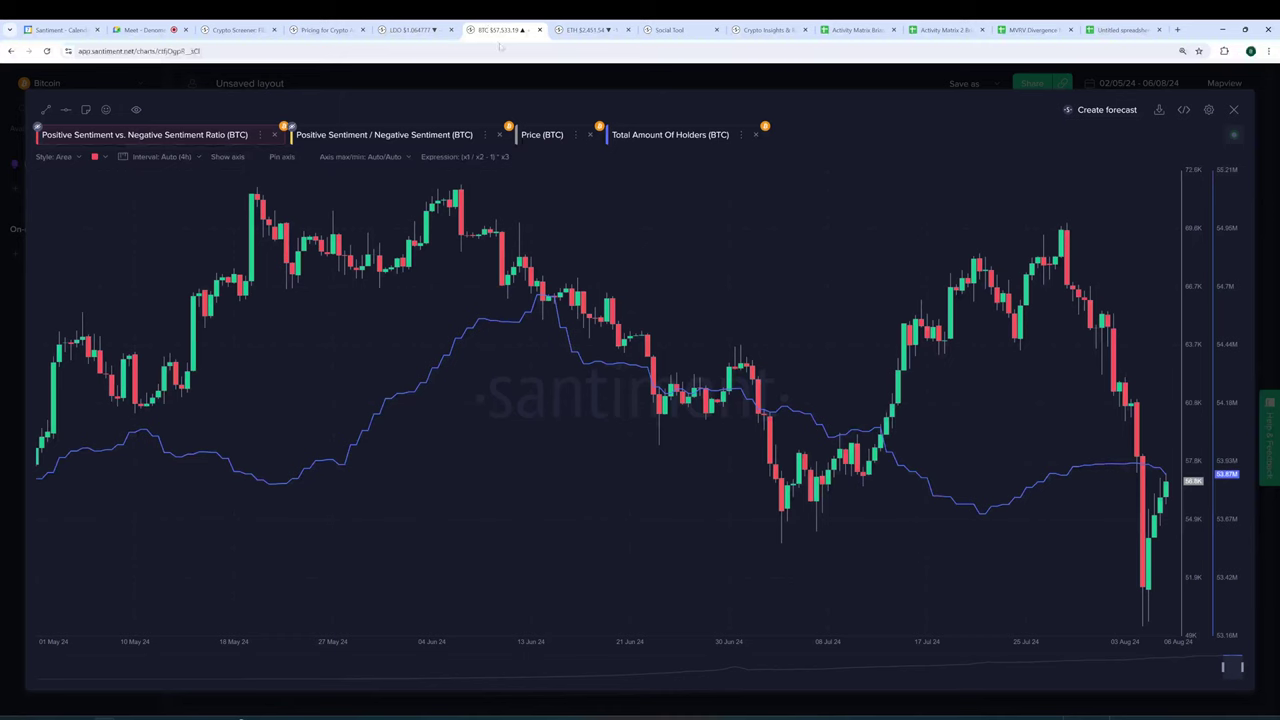